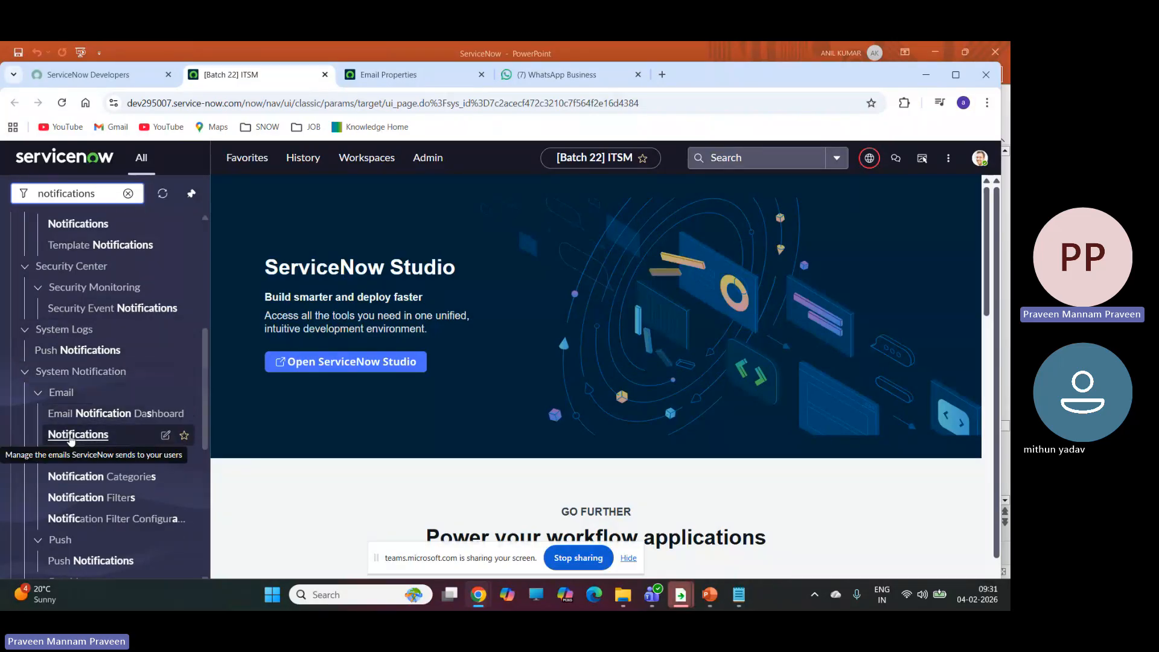
# Open the System Notification email Notifications list in a separate browser tab and start a new notification record.
pyautogui.rightClick(73, 435)
pyautogui.click(120, 286)
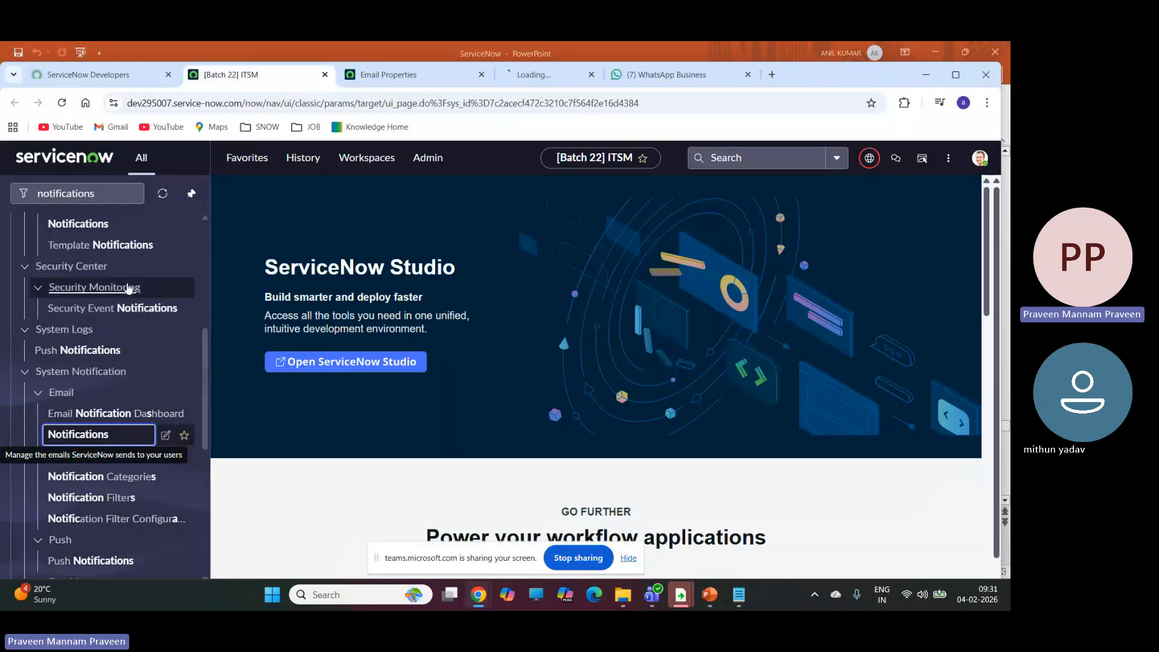
pyautogui.click(556, 75)
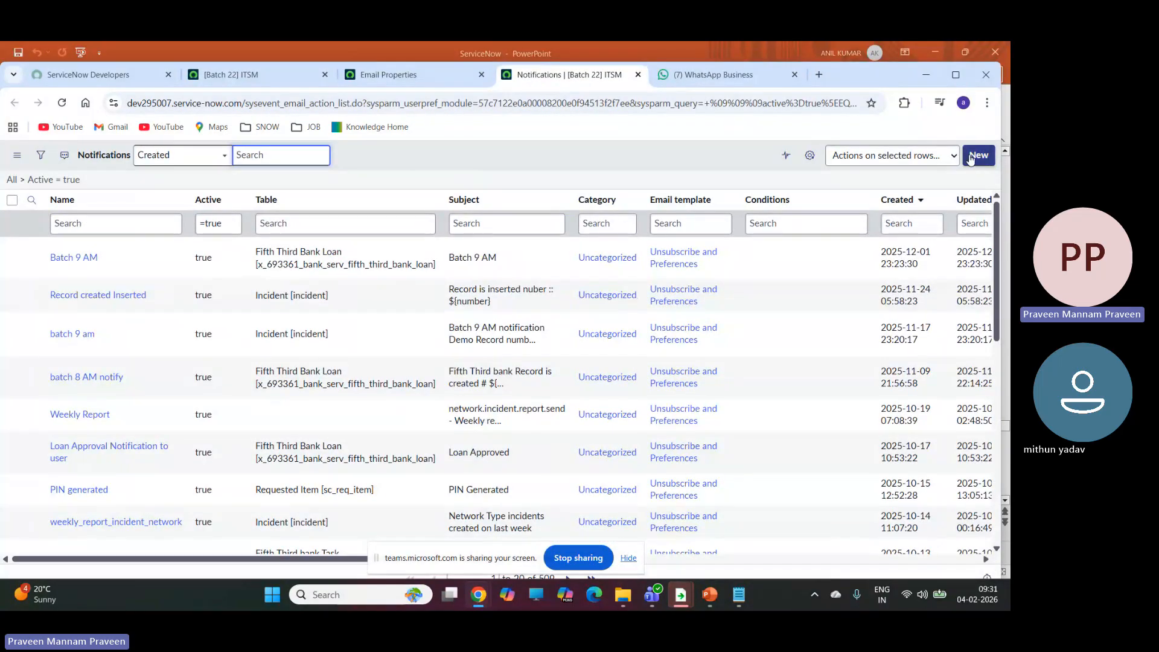
pyautogui.click(977, 156)
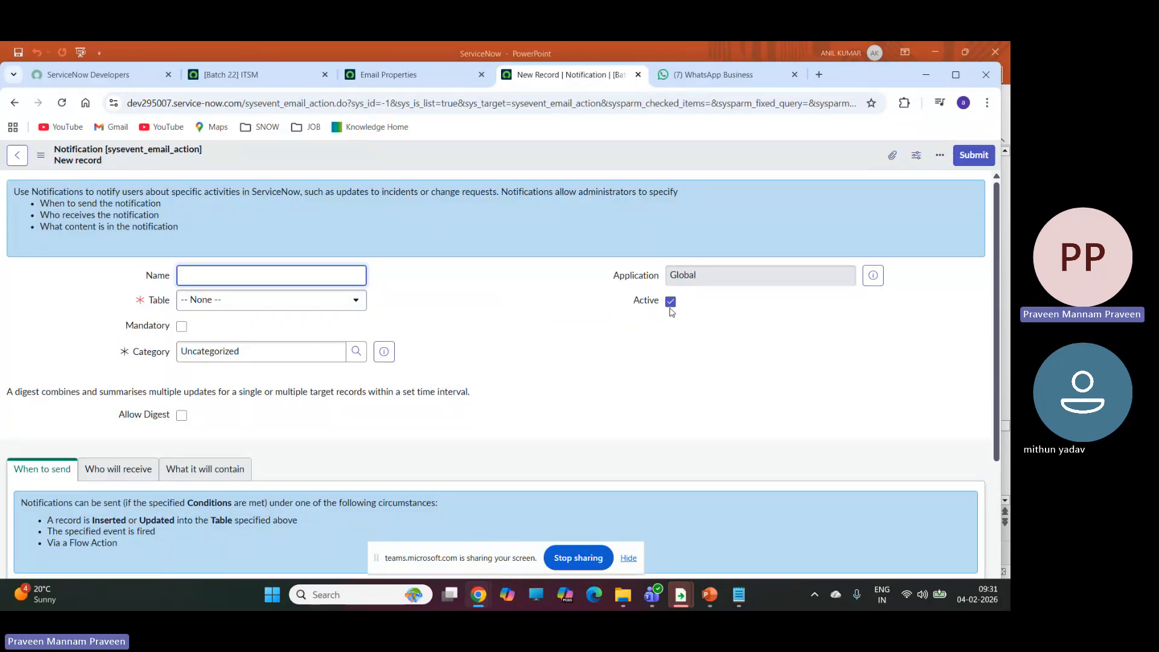
# Name the new notification "Notification to caller".
pyautogui.scroll(-2, 288, 298)
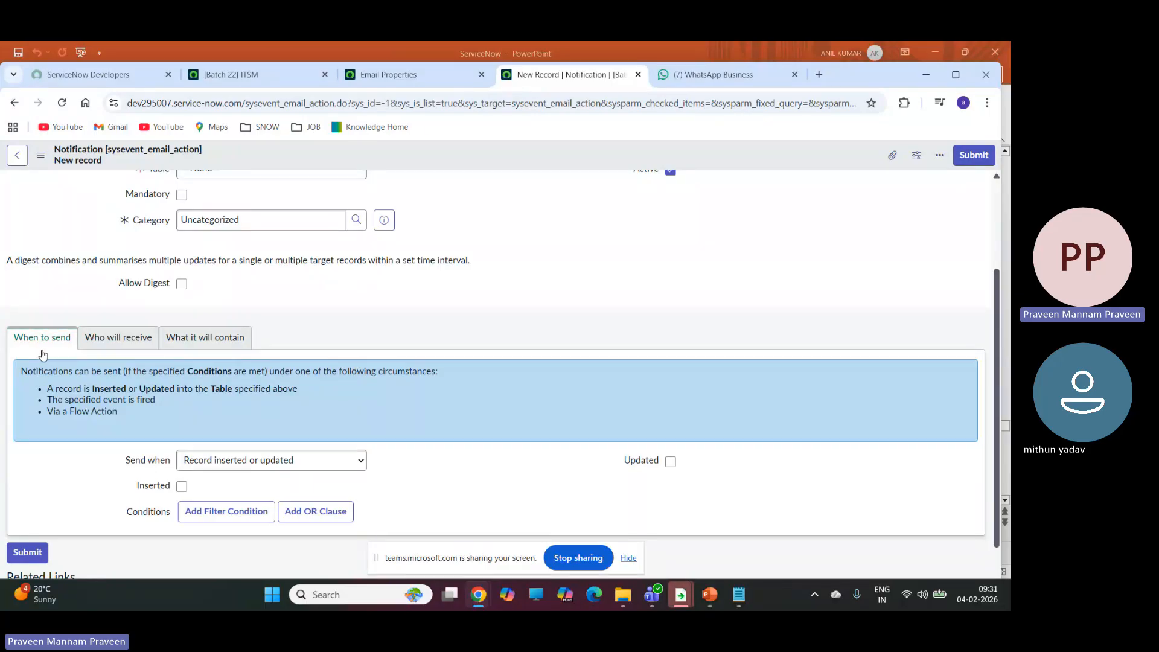
pyautogui.click(135, 349)
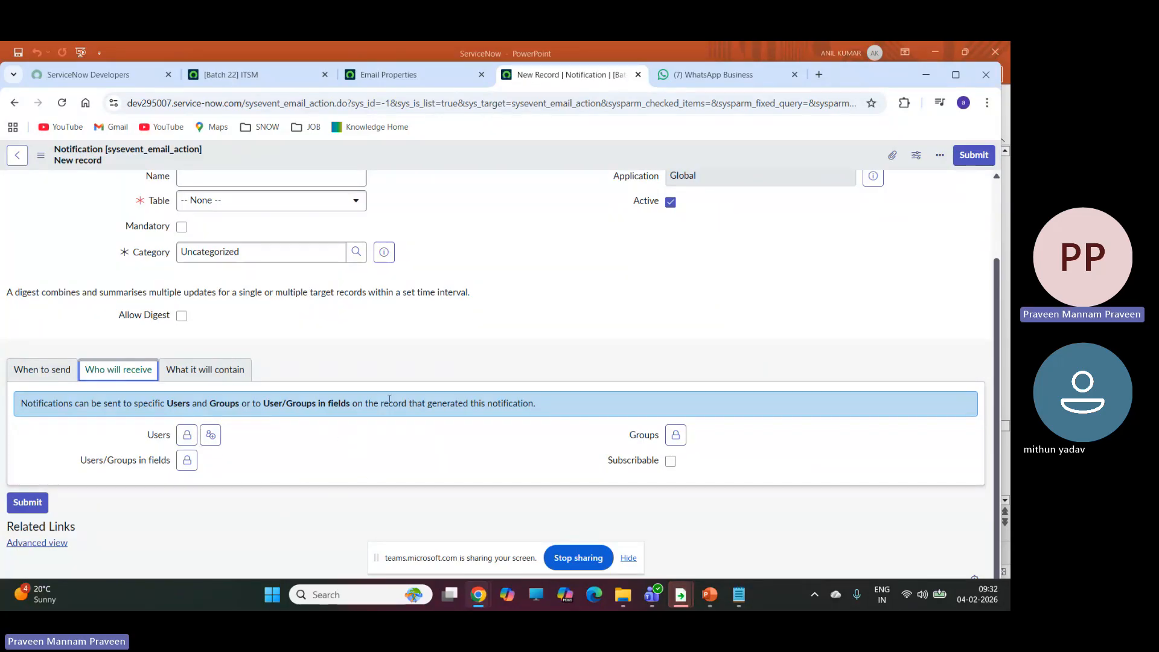
pyautogui.scroll(3, 398, 374)
pyautogui.click(206, 273)
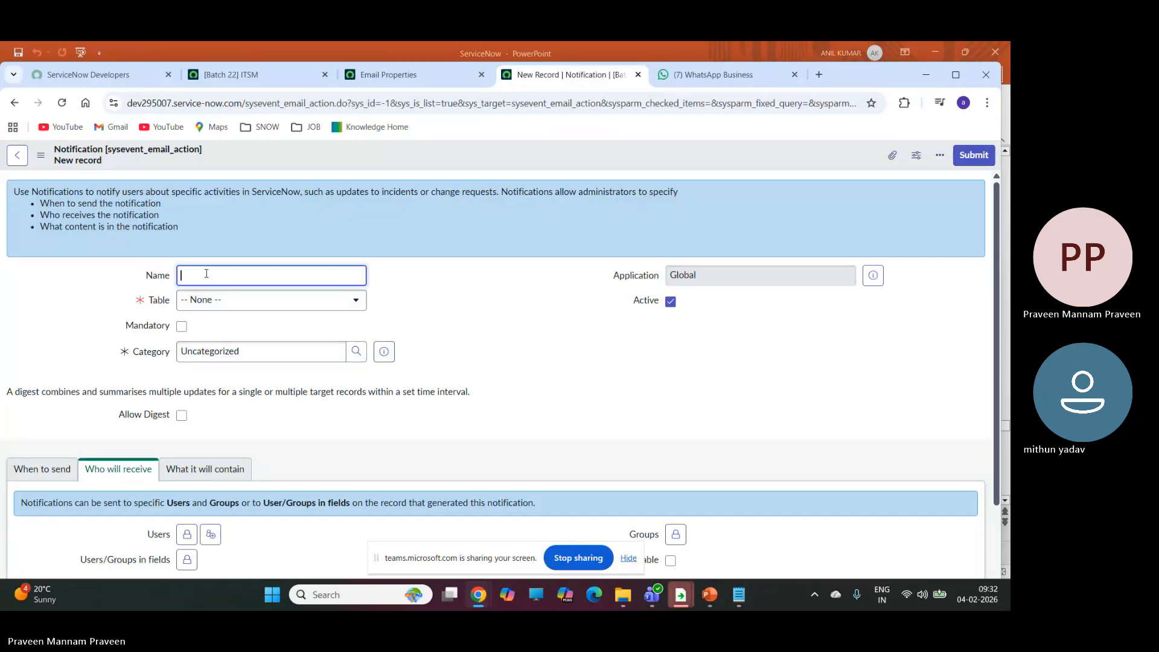
pyautogui.write('Notification')
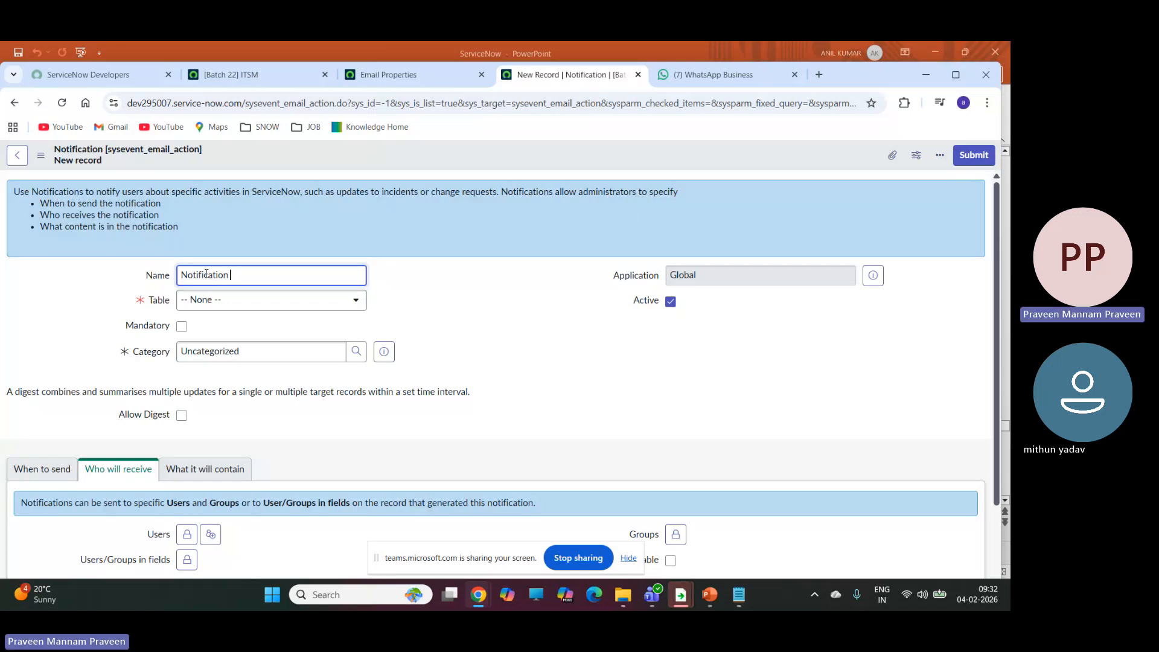
pyautogui.write(' to caller')
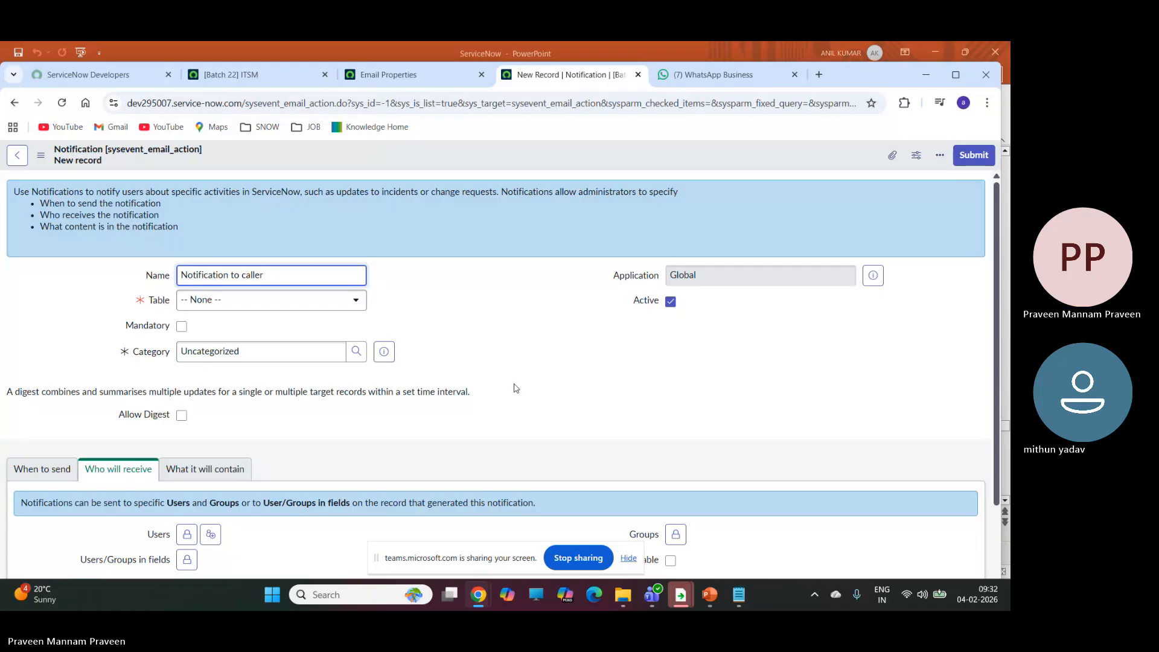
# Set the notification's table to Incident [incident] and bring up its When to send settings.
pyautogui.click(291, 299)
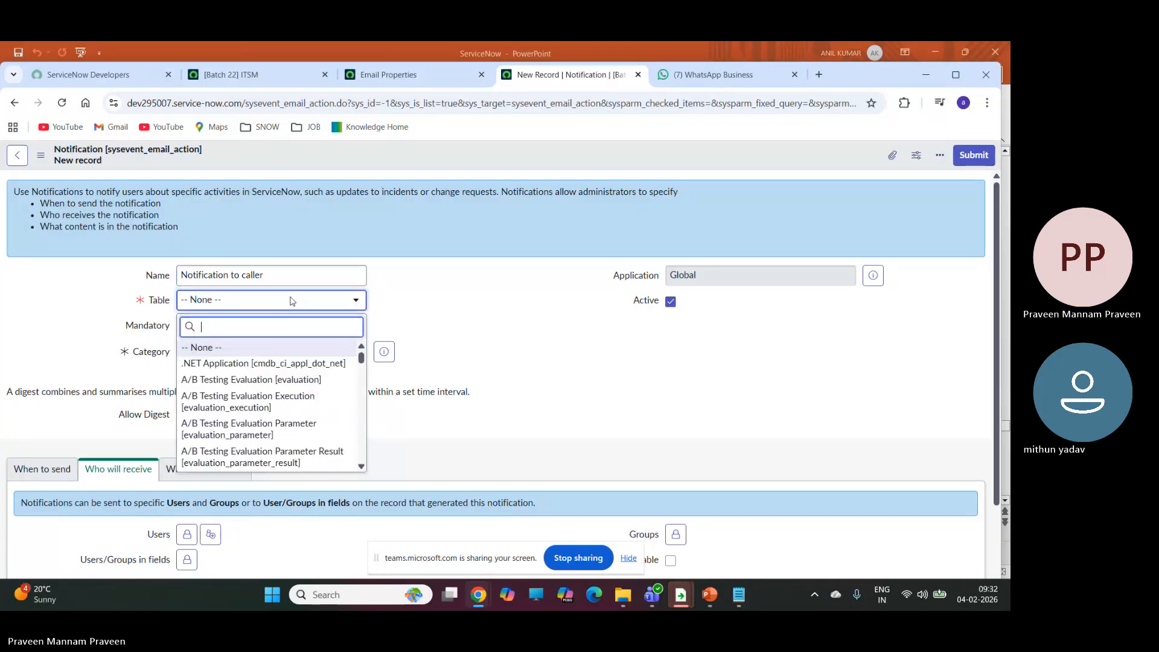
pyautogui.write('inci')
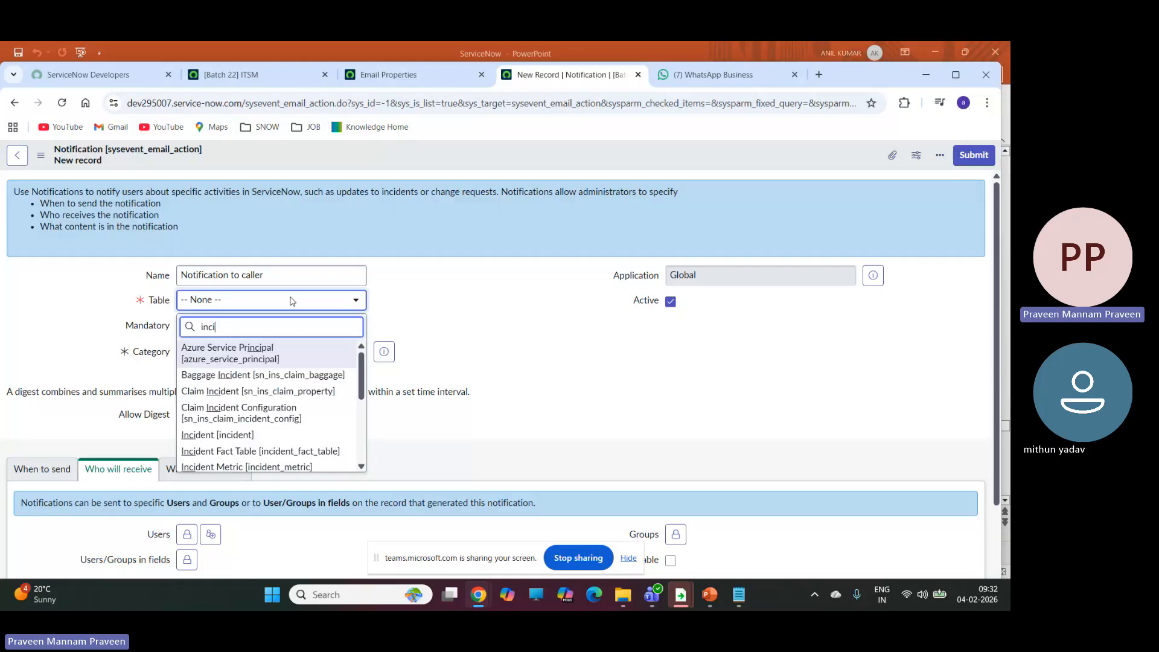
pyautogui.click(202, 436)
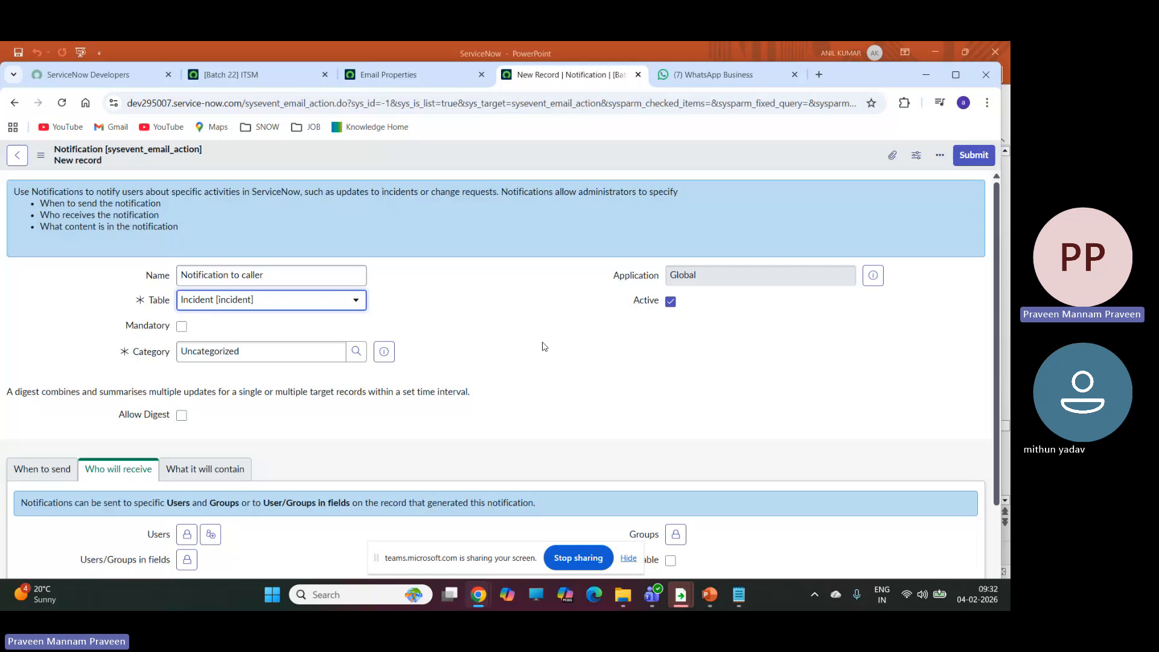
pyautogui.scroll(-2, 365, 311)
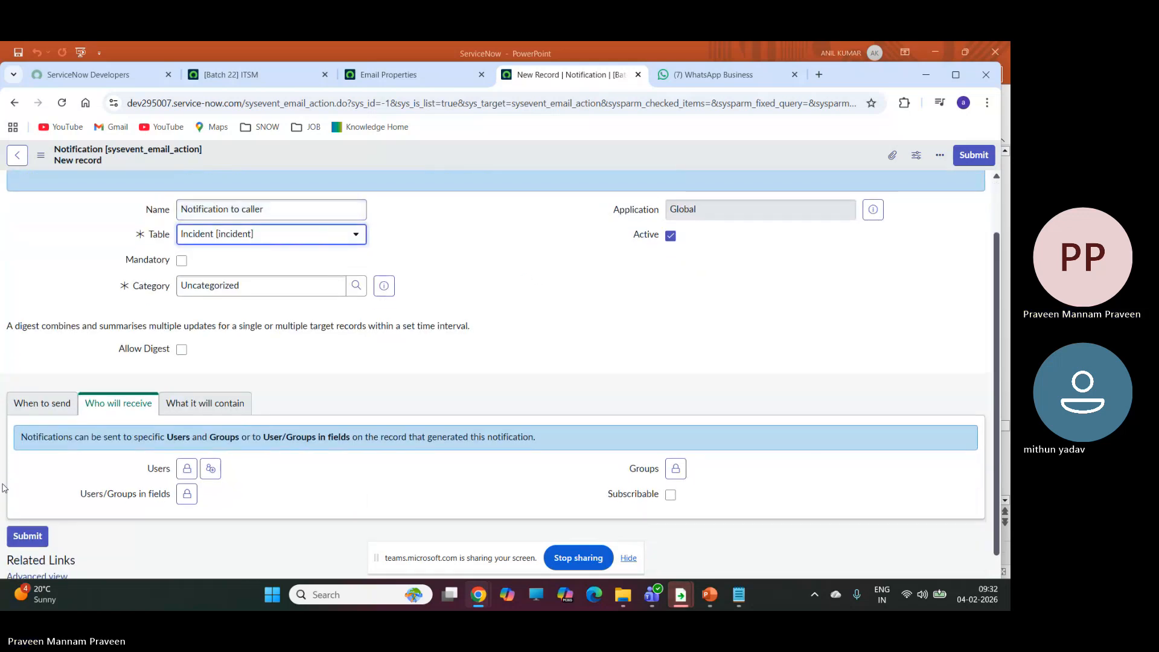
pyautogui.click(42, 402)
pyautogui.scroll(-2, 42, 402)
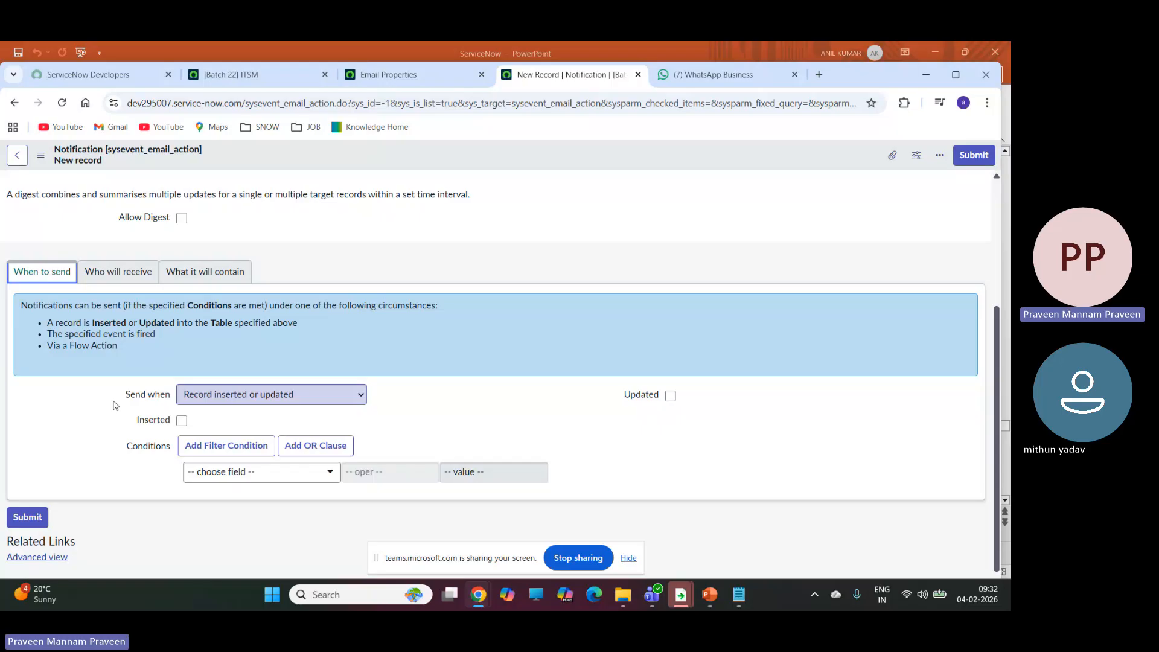
# Try the Event is fired and Triggered options for Send when, and return it to Record inserted or updated.
pyautogui.click(270, 395)
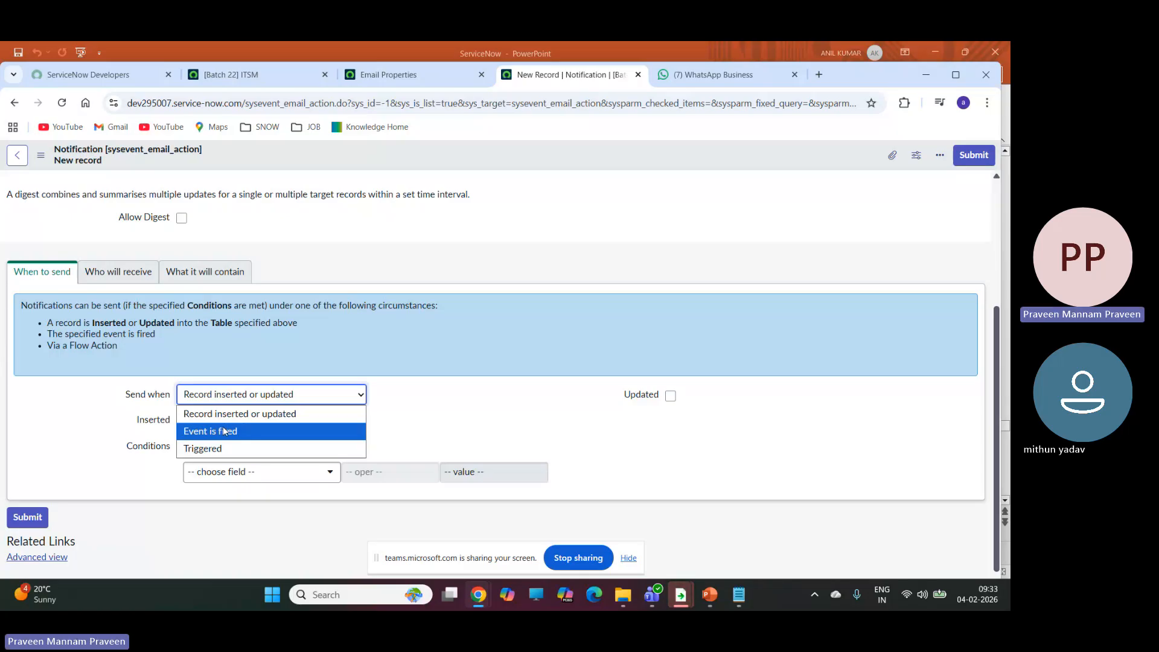
pyautogui.scroll(3, 269, 255)
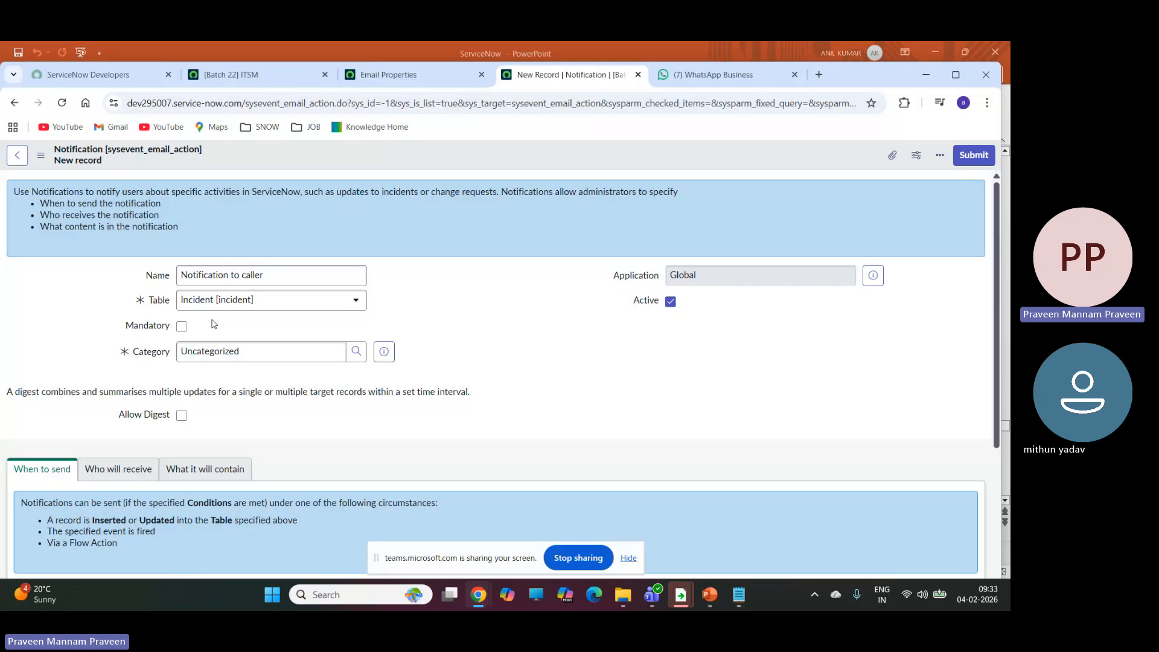
pyautogui.scroll(-2, 436, 317)
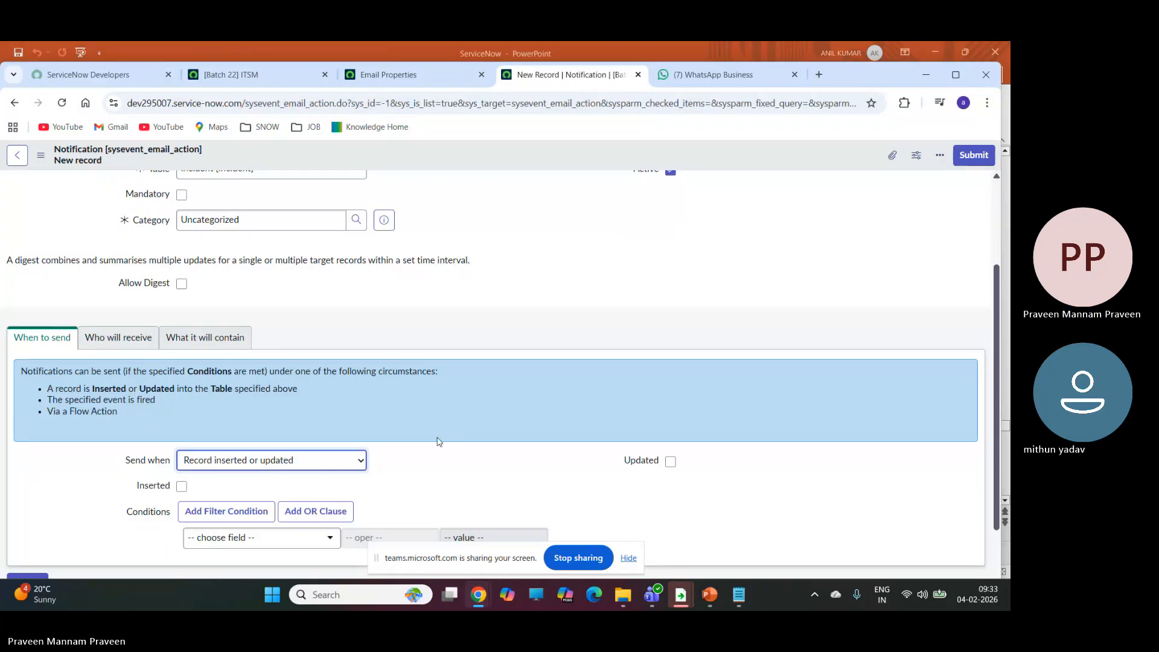
pyautogui.click(307, 466)
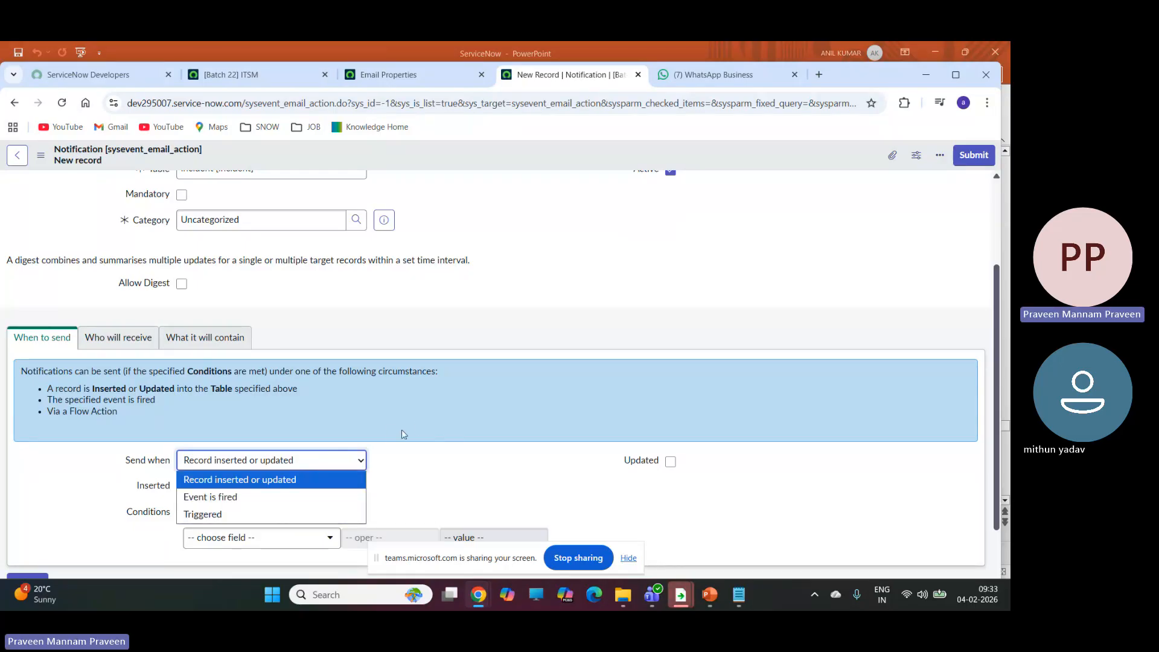
pyautogui.click(201, 498)
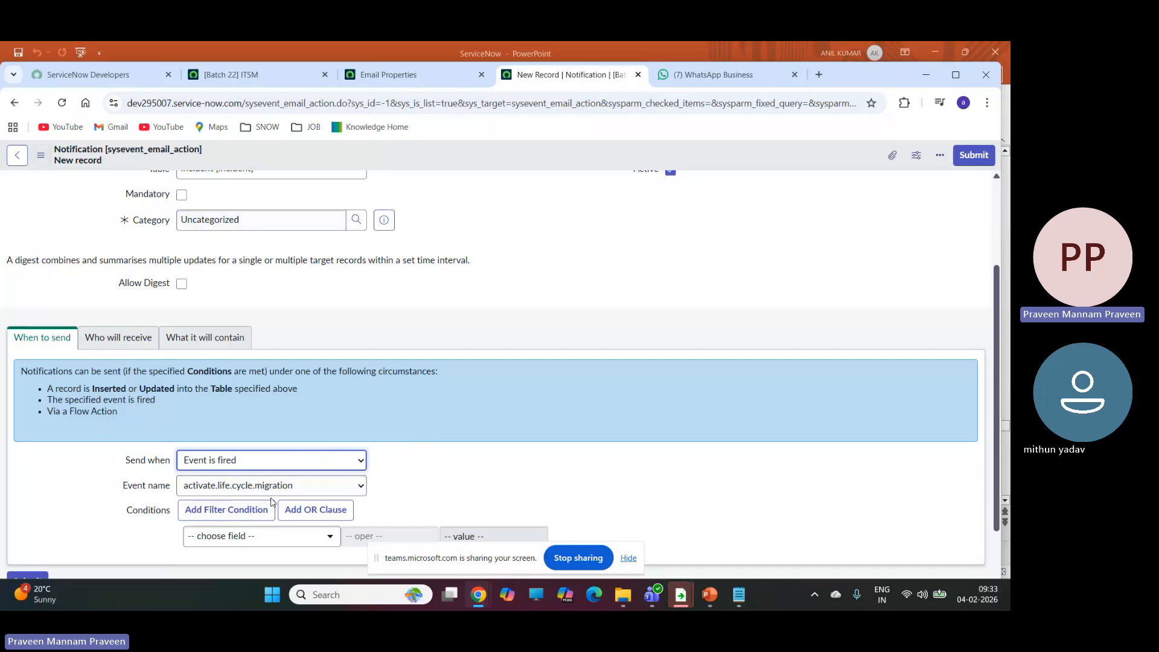
pyautogui.click(293, 463)
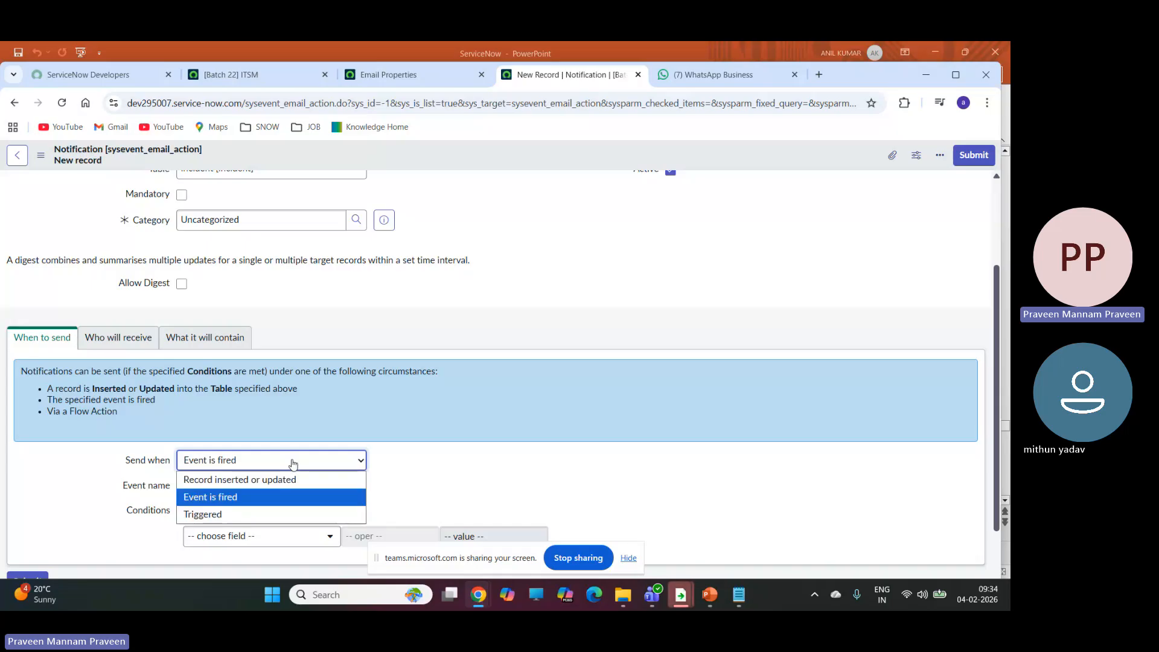
pyautogui.click(203, 515)
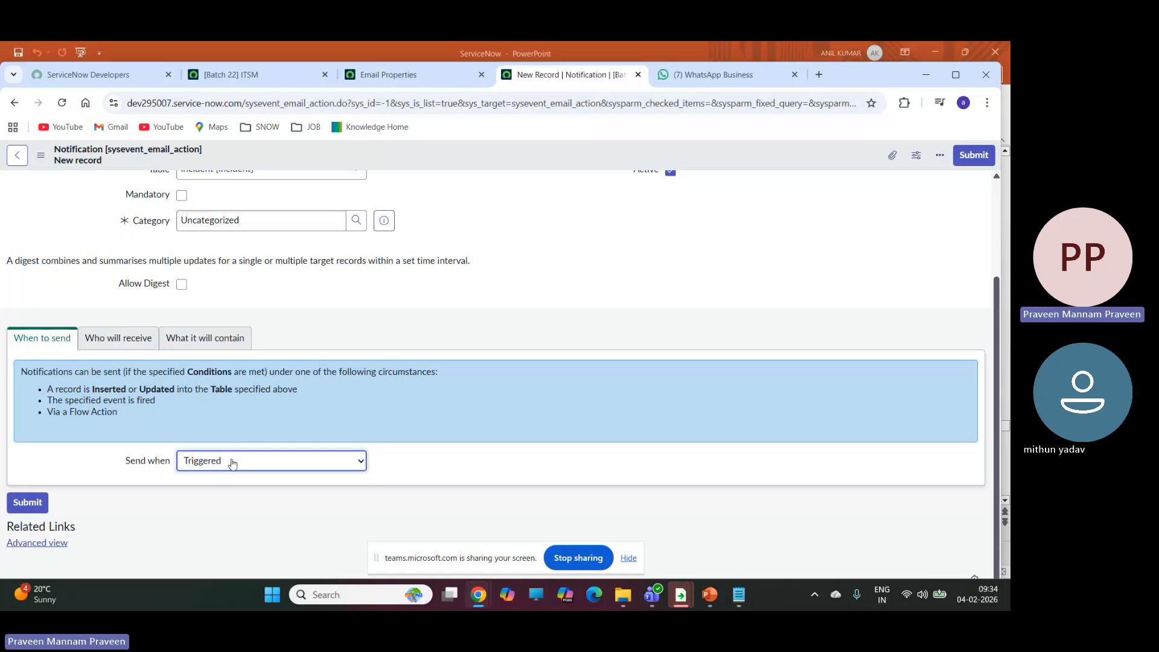
pyautogui.click(232, 463)
pyautogui.click(226, 480)
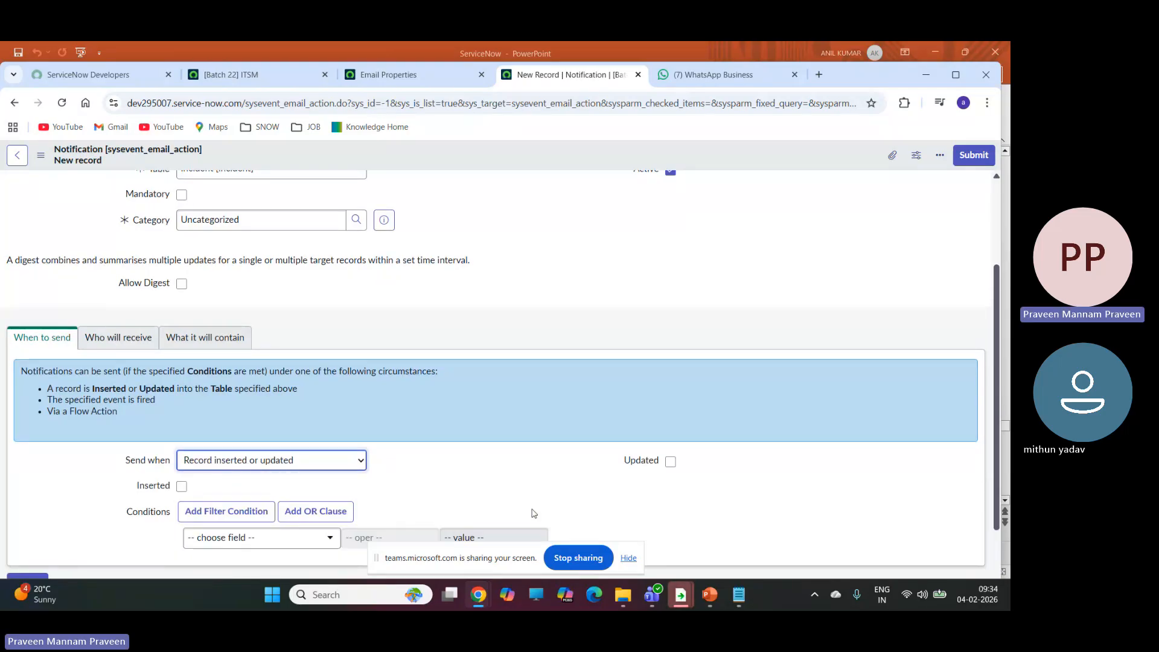
# Try enabling the Inserted option for the Incident notification, and clear it again.
pyautogui.click(182, 486)
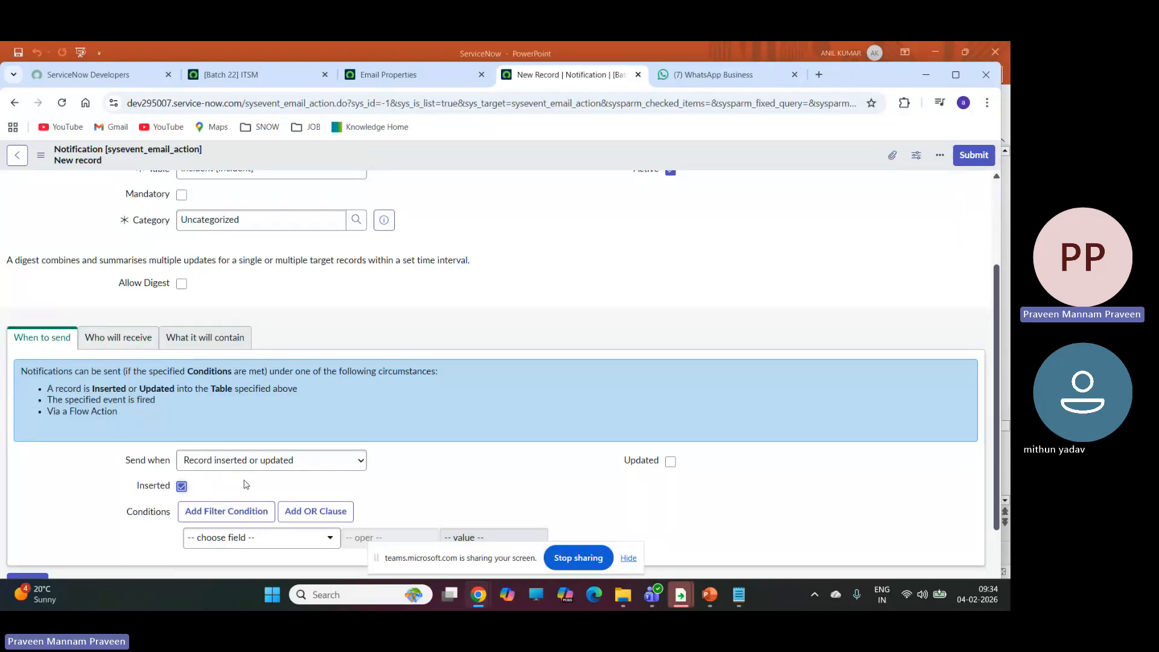
pyautogui.scroll(3, 277, 384)
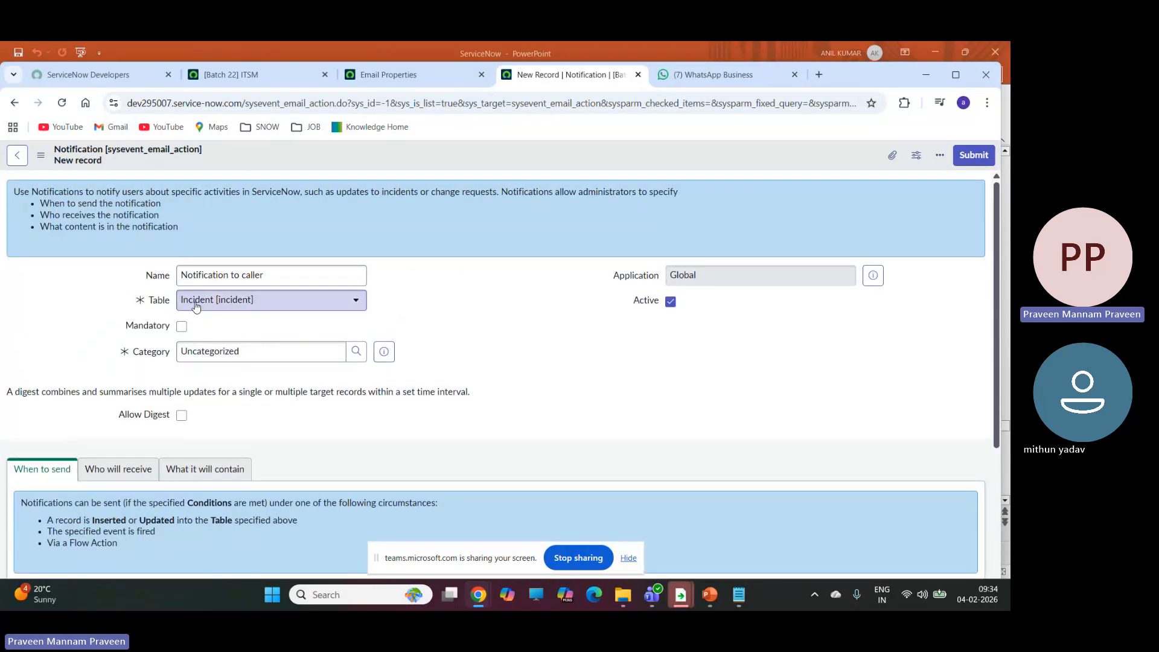
pyautogui.scroll(-3, 195, 306)
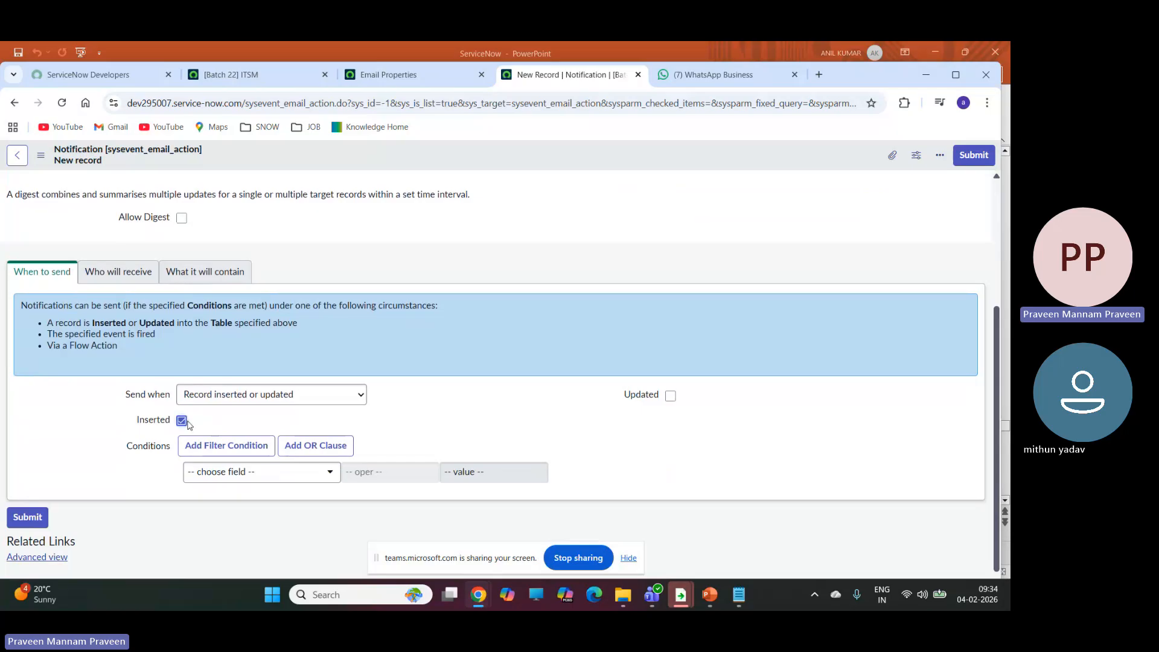
pyautogui.click(182, 422)
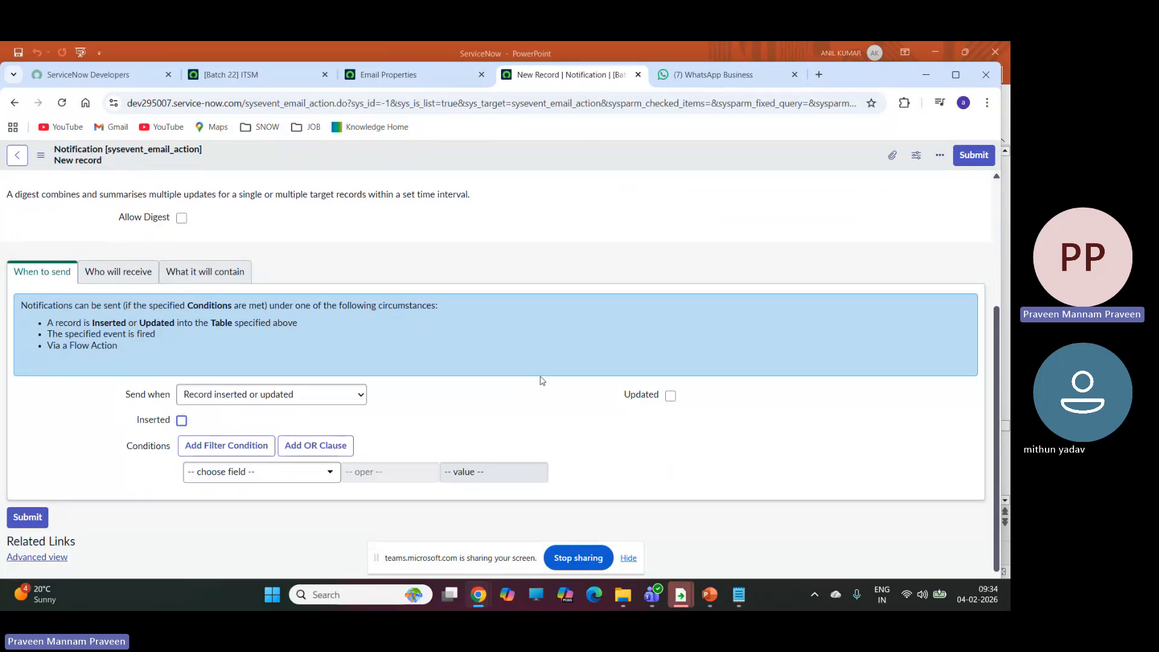
# Enable sending on Updated and add the condition State changes to In Progress.
pyautogui.click(671, 397)
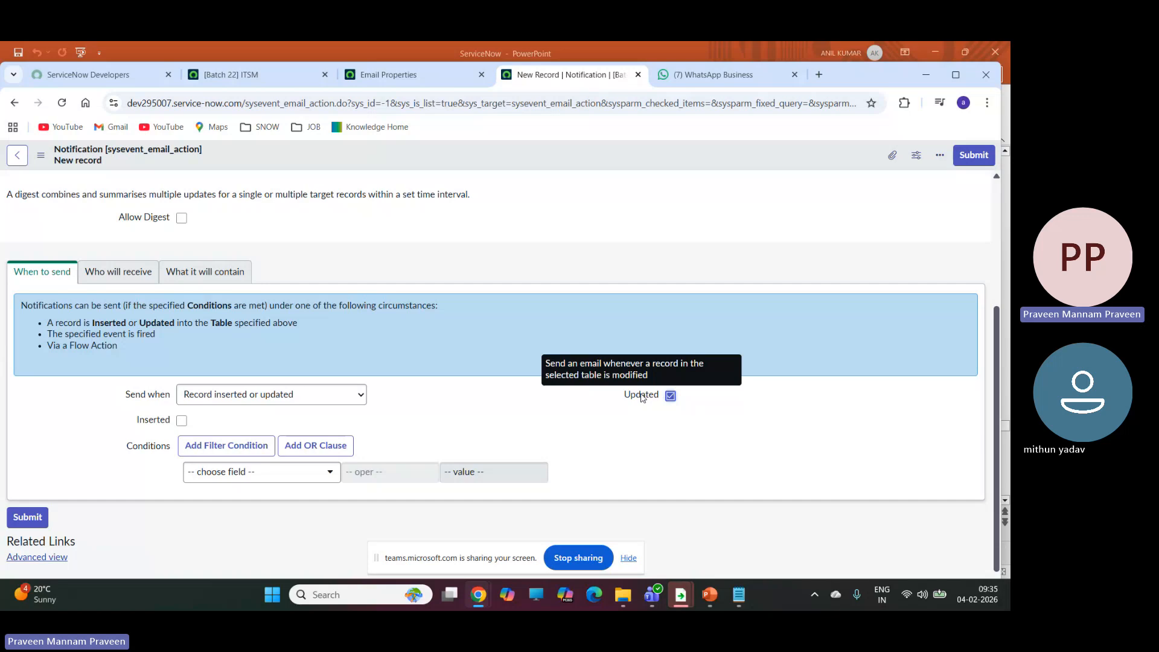
pyautogui.click(317, 476)
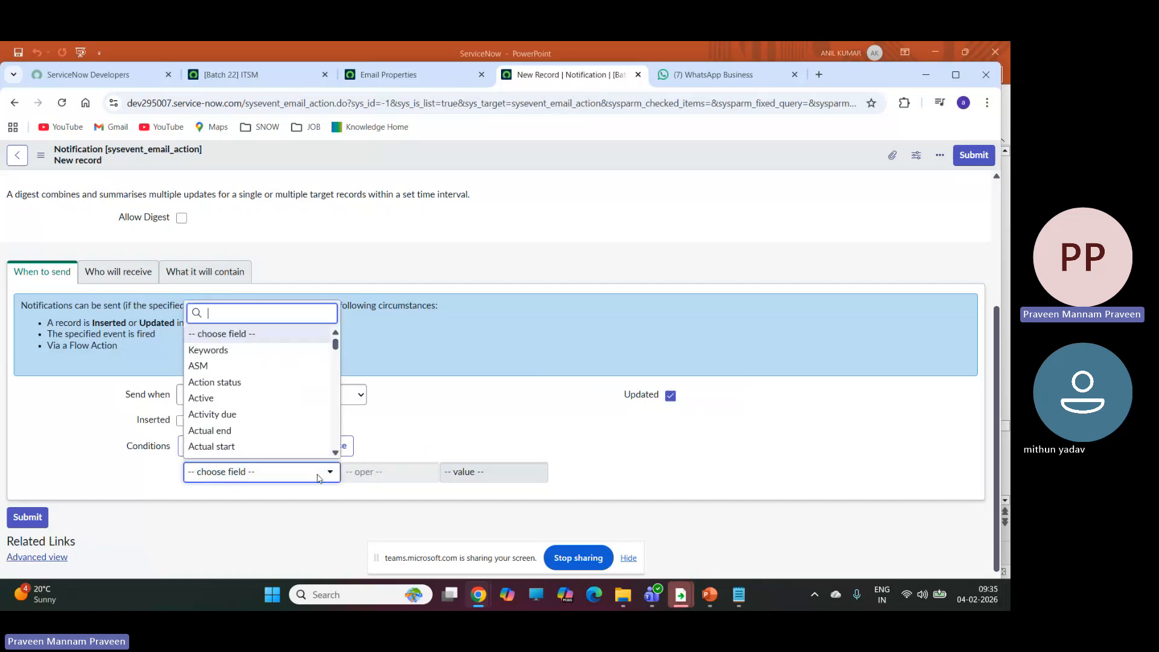
pyautogui.write('st')
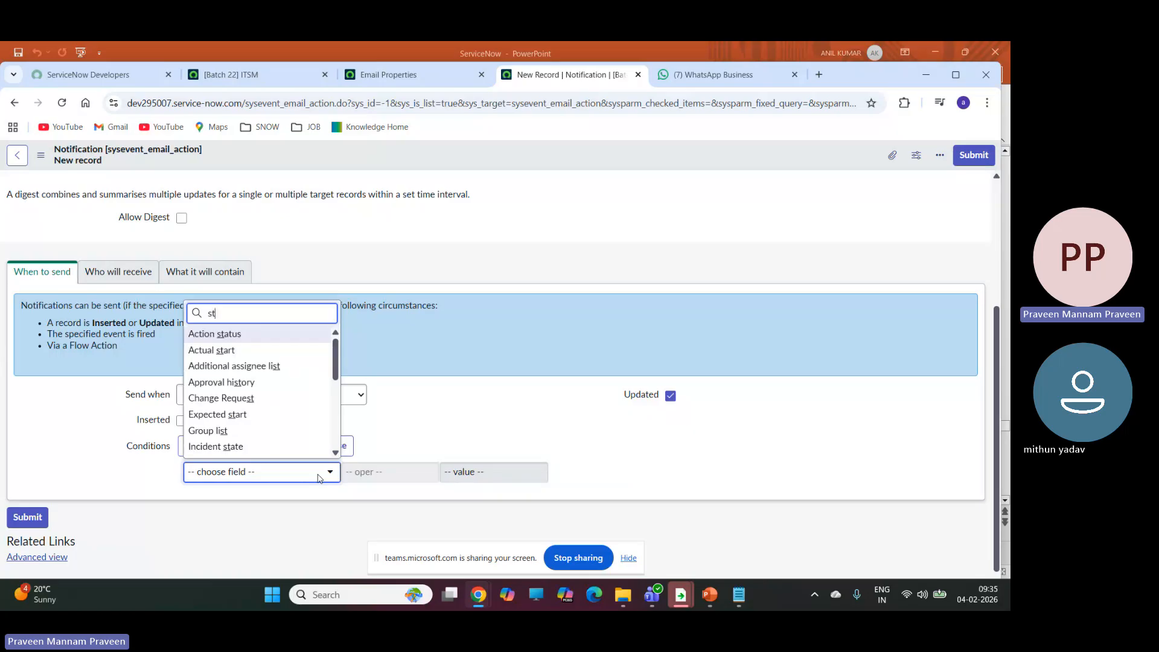
pyautogui.write('a')
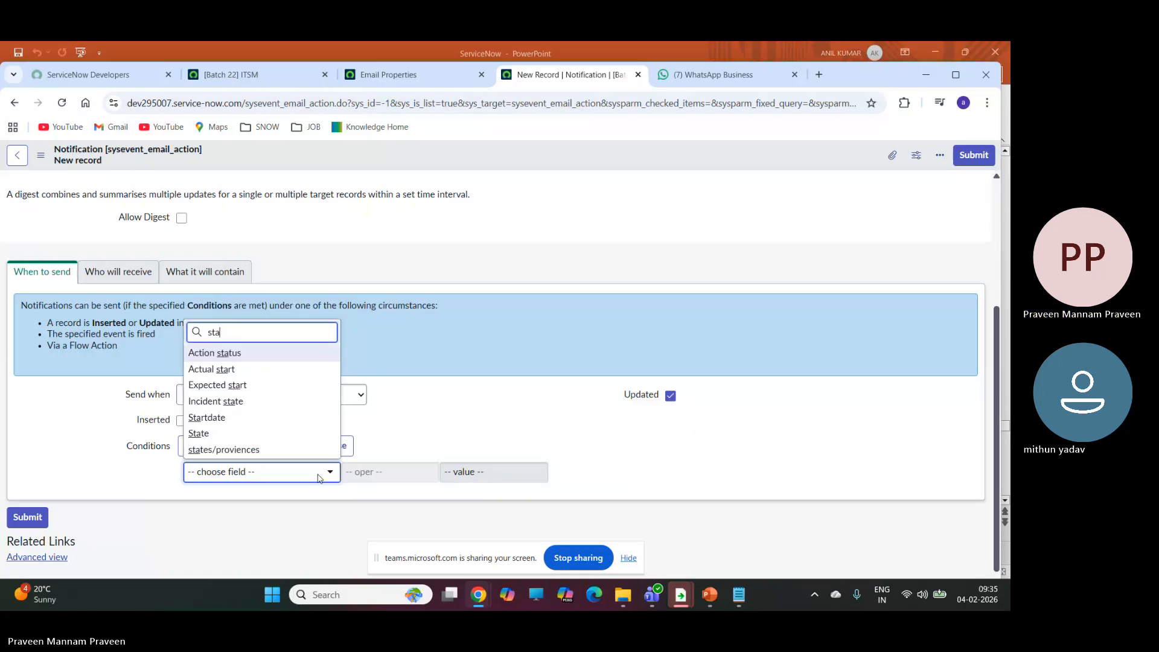
pyautogui.click(197, 433)
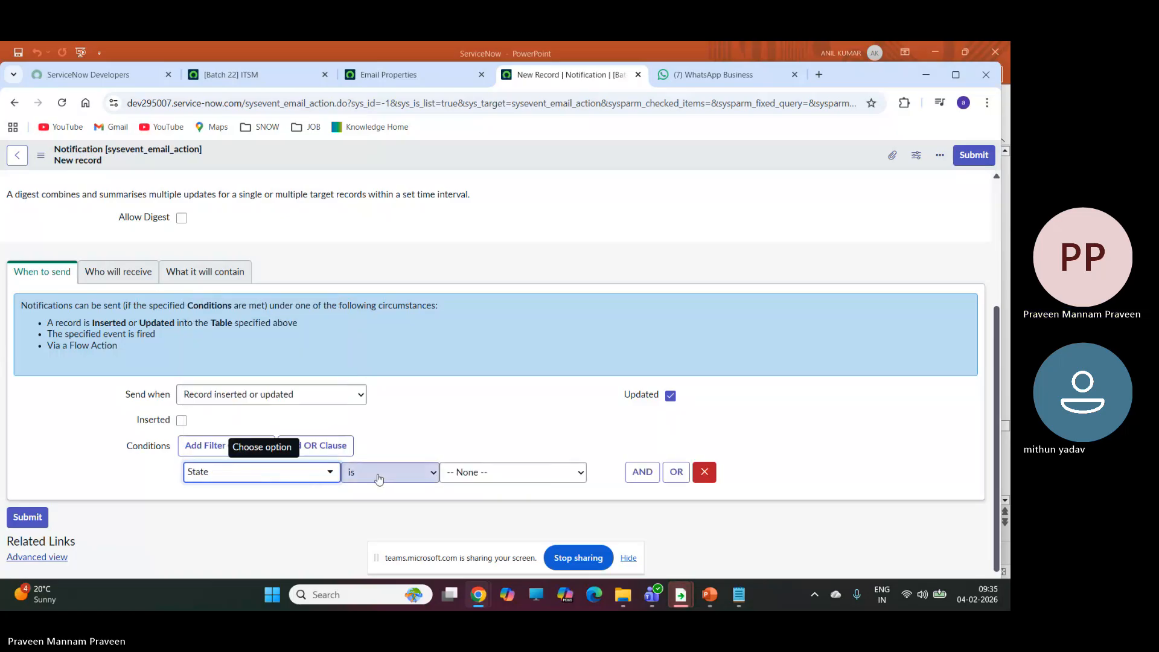
pyautogui.click(377, 473)
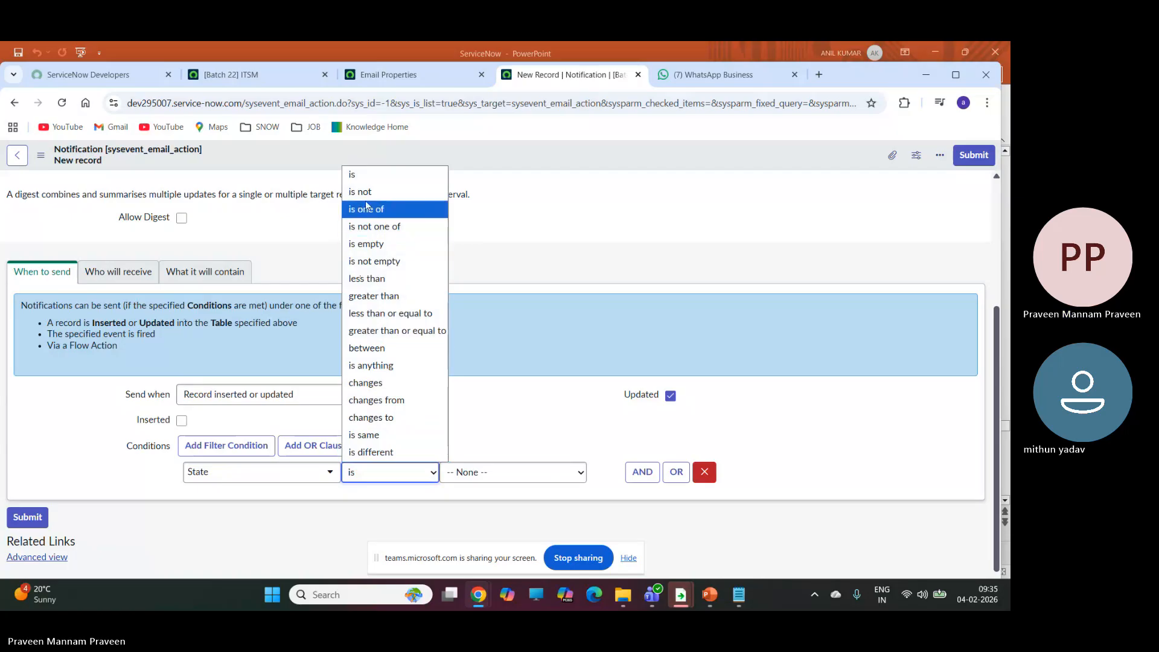
pyautogui.click(372, 417)
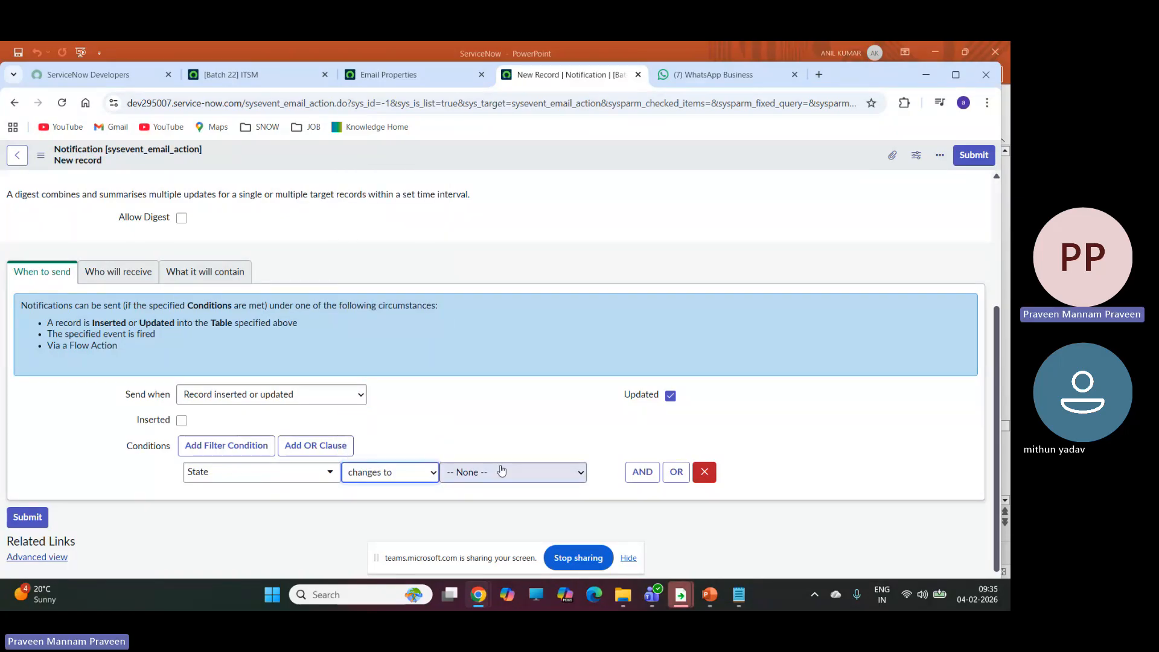
pyautogui.click(509, 476)
pyautogui.click(470, 366)
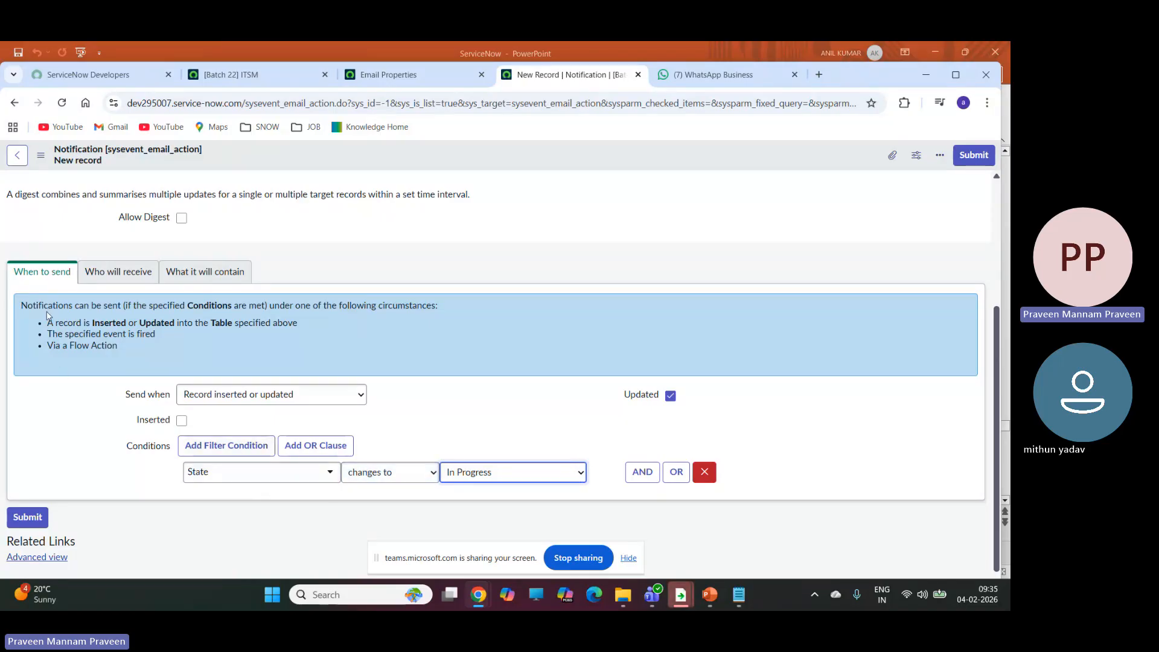
# Add the user batch22 itsm as a recipient under Who will receive and lock the Users list.
pyautogui.click(119, 273)
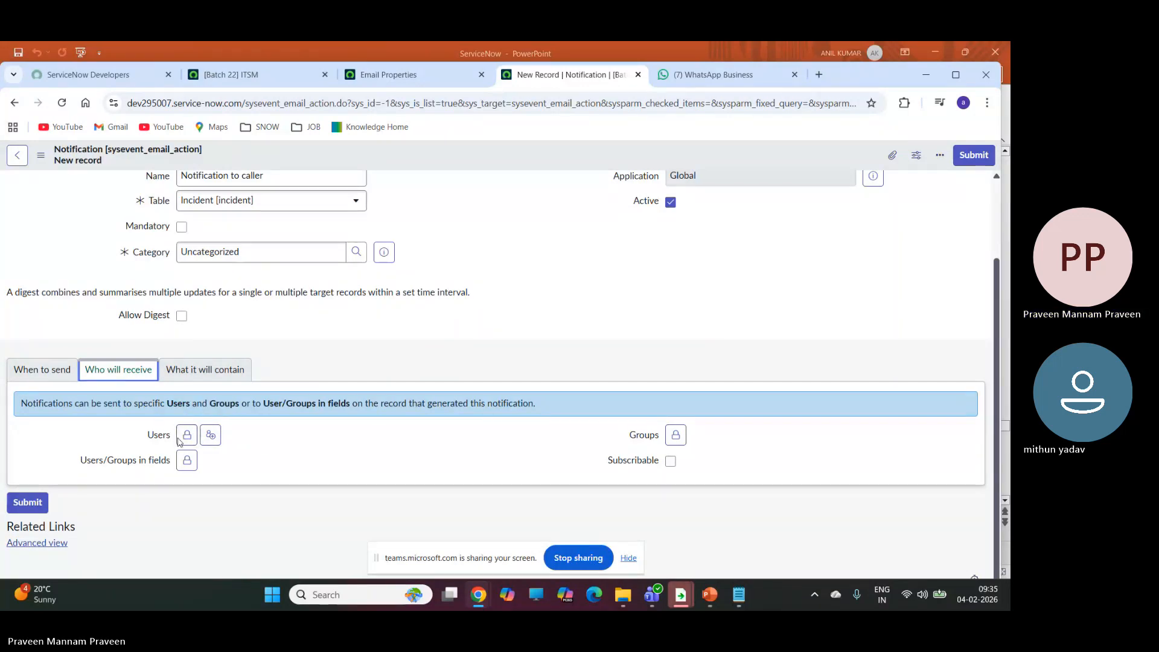
pyautogui.click(188, 437)
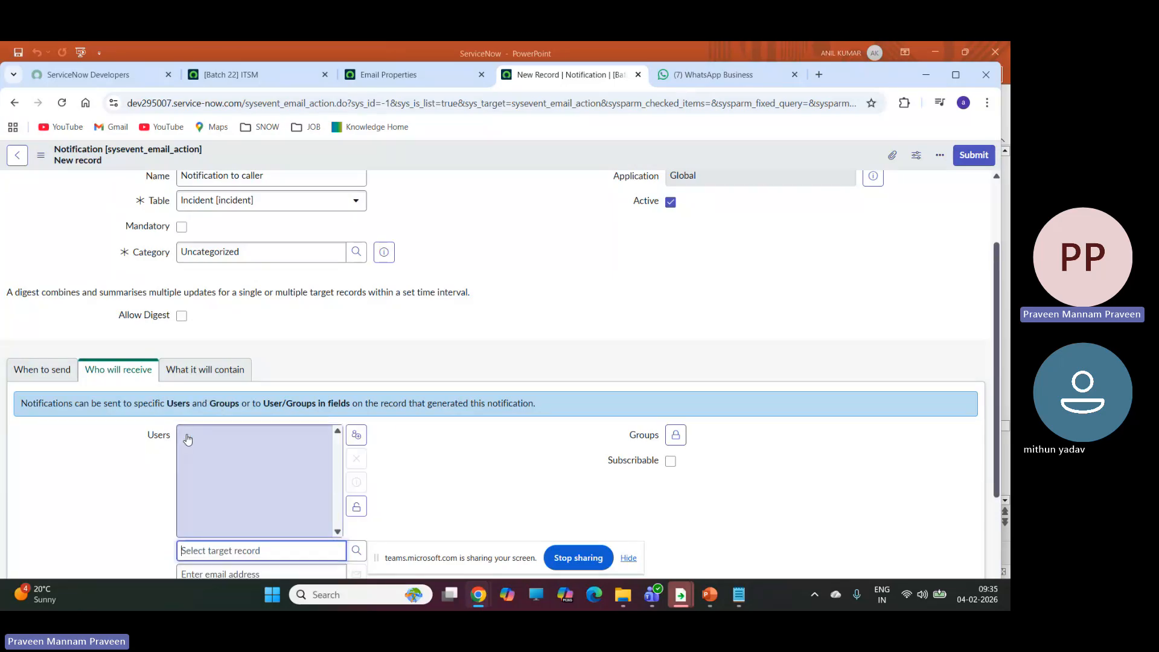
pyautogui.scroll(-2, 285, 445)
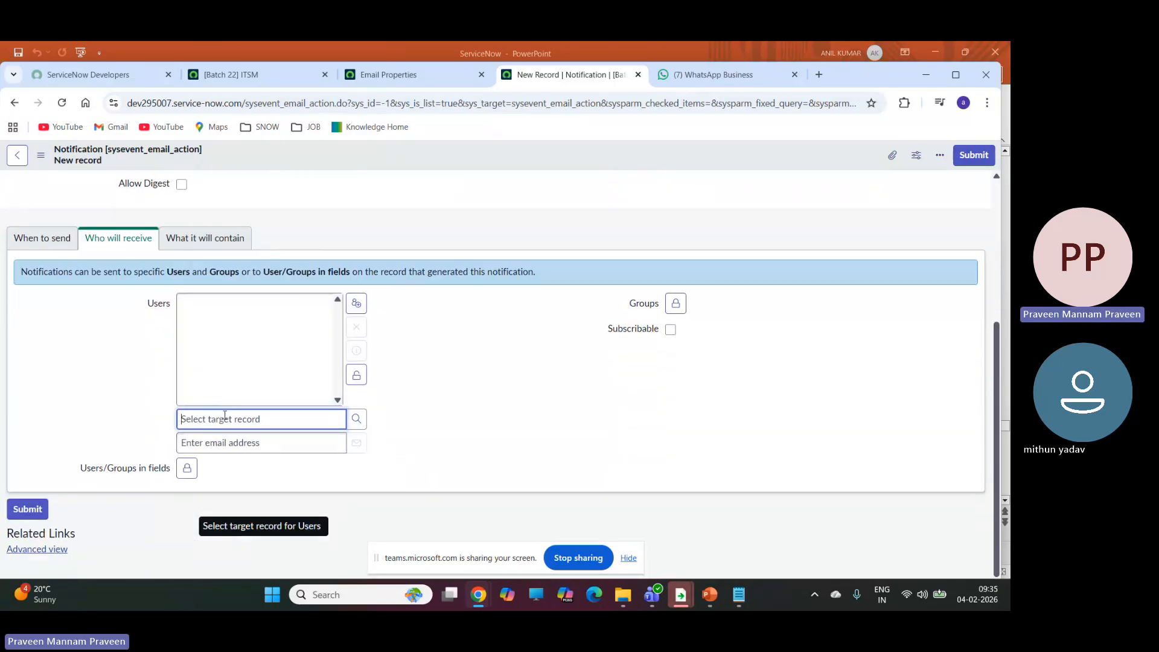
pyautogui.click(356, 421)
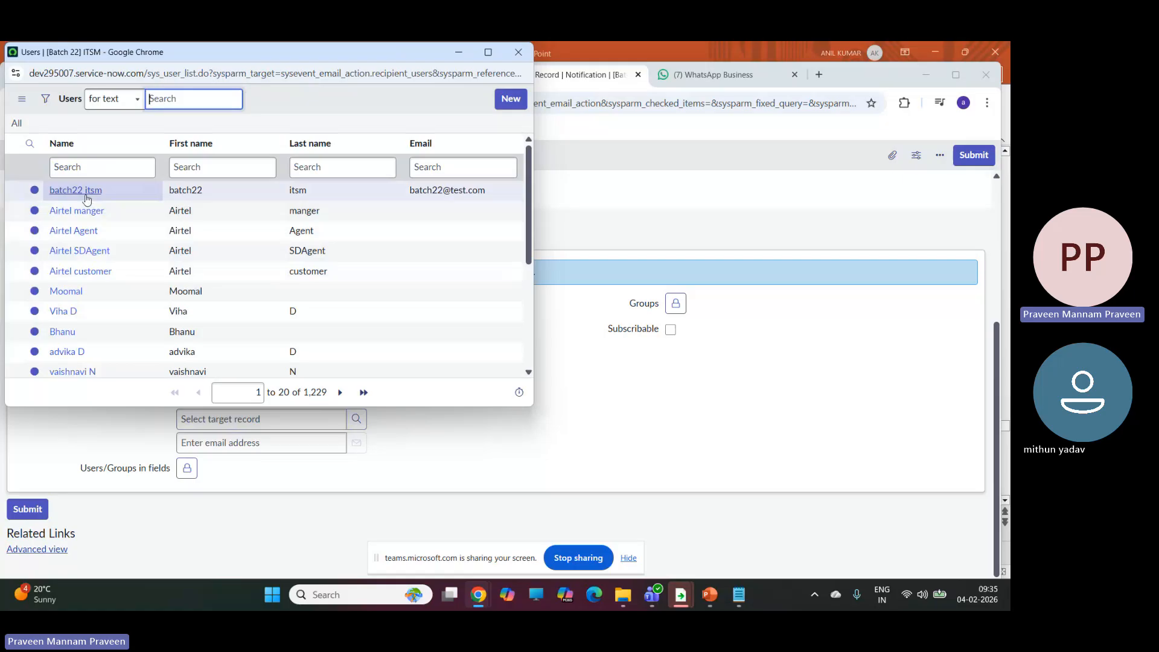
pyautogui.click(86, 195)
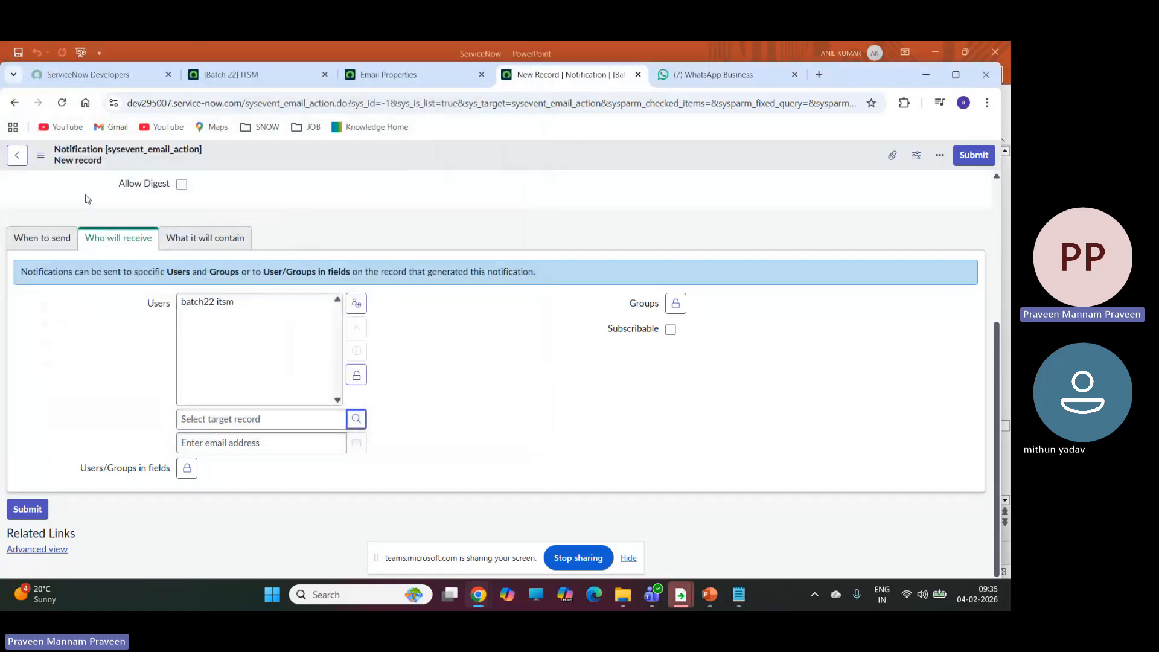
pyautogui.click(357, 374)
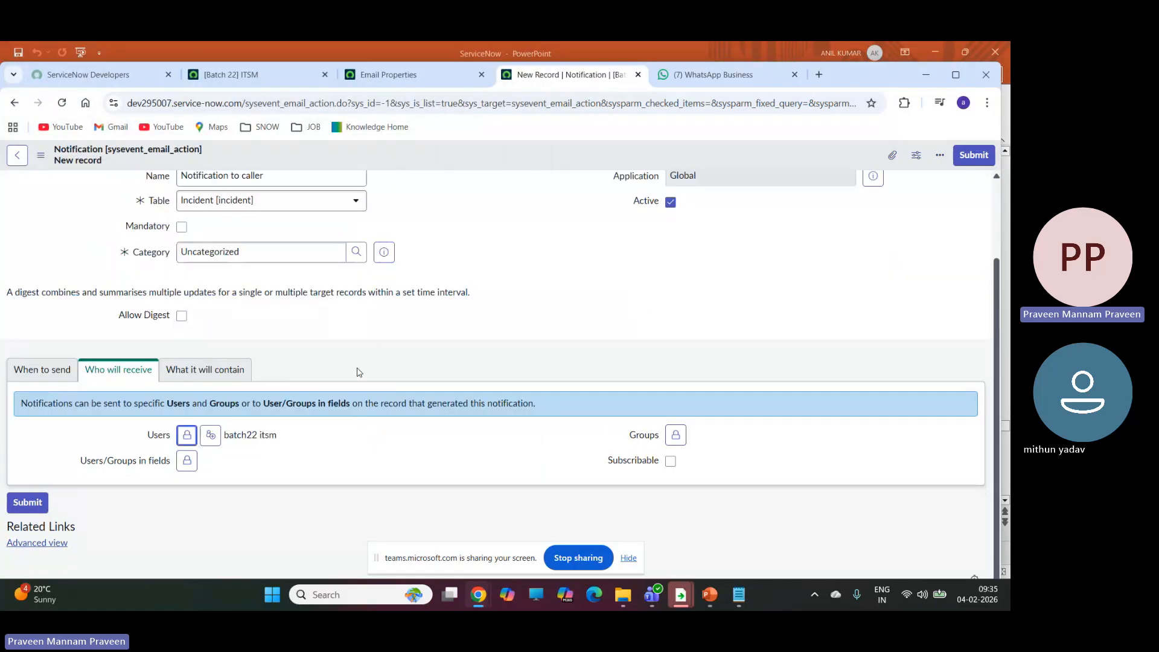
# Add the Airtel Customers group as a recipient of the notification and lock the Groups list.
pyautogui.click(675, 435)
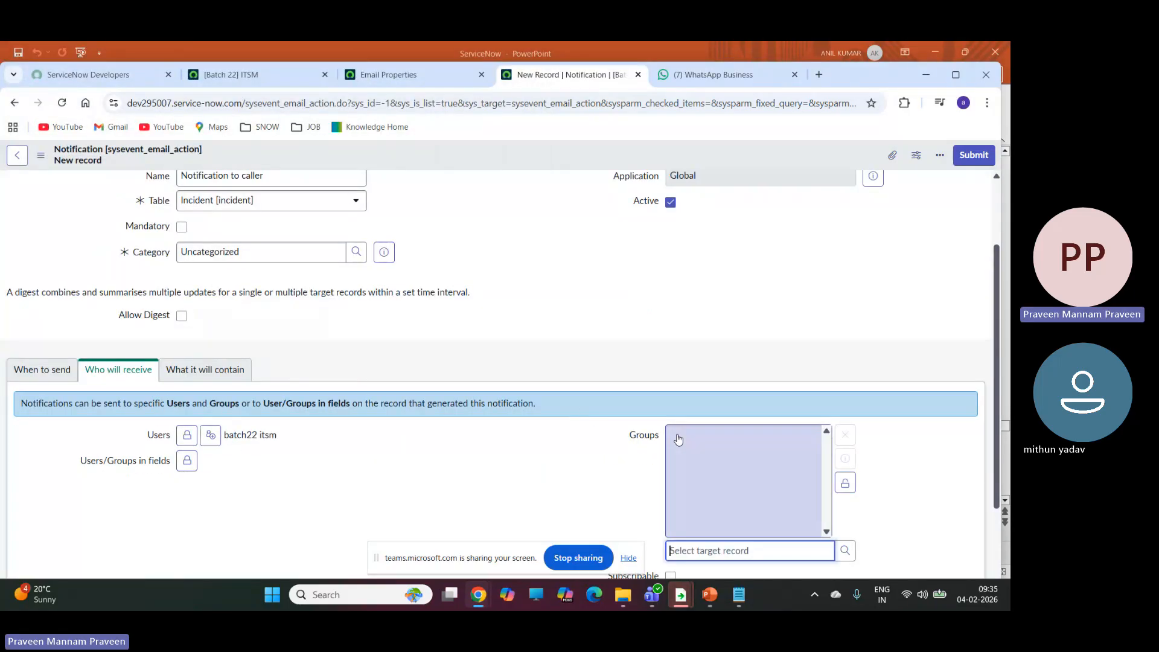
pyautogui.click(845, 552)
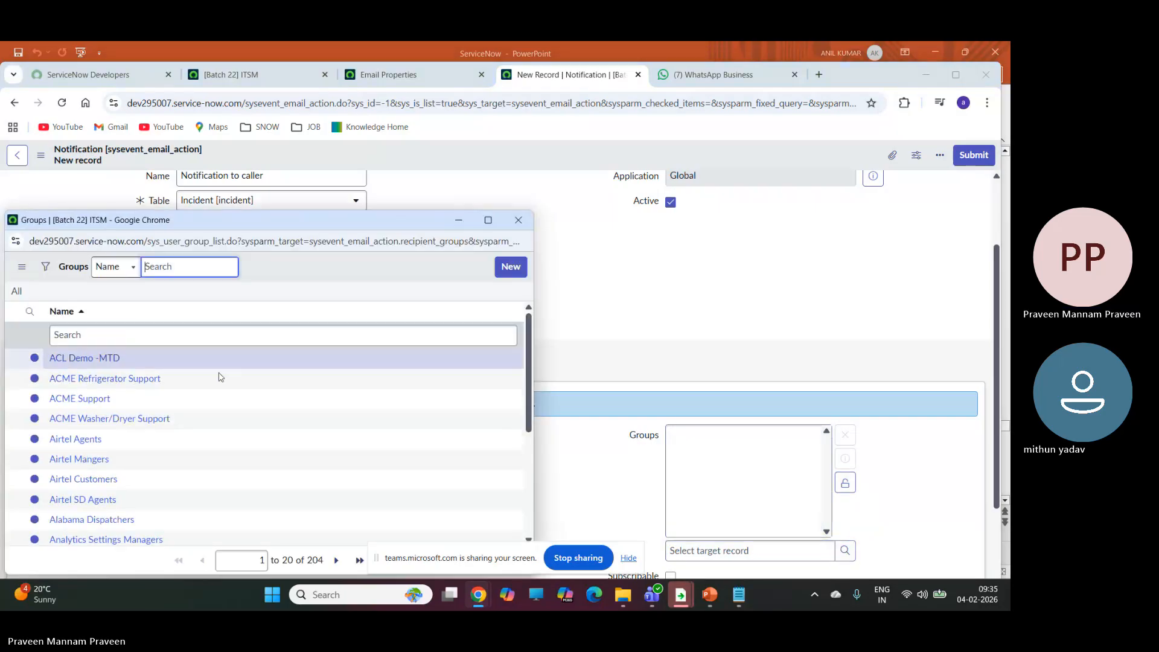
pyautogui.scroll(-1, 120, 423)
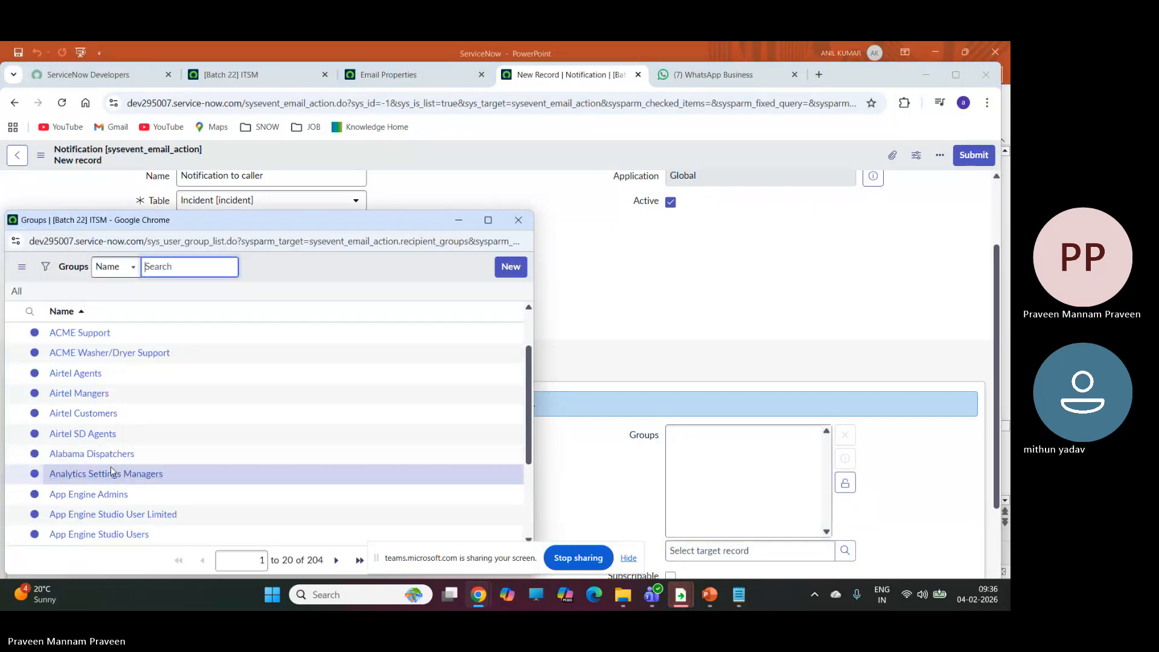
pyautogui.click(90, 413)
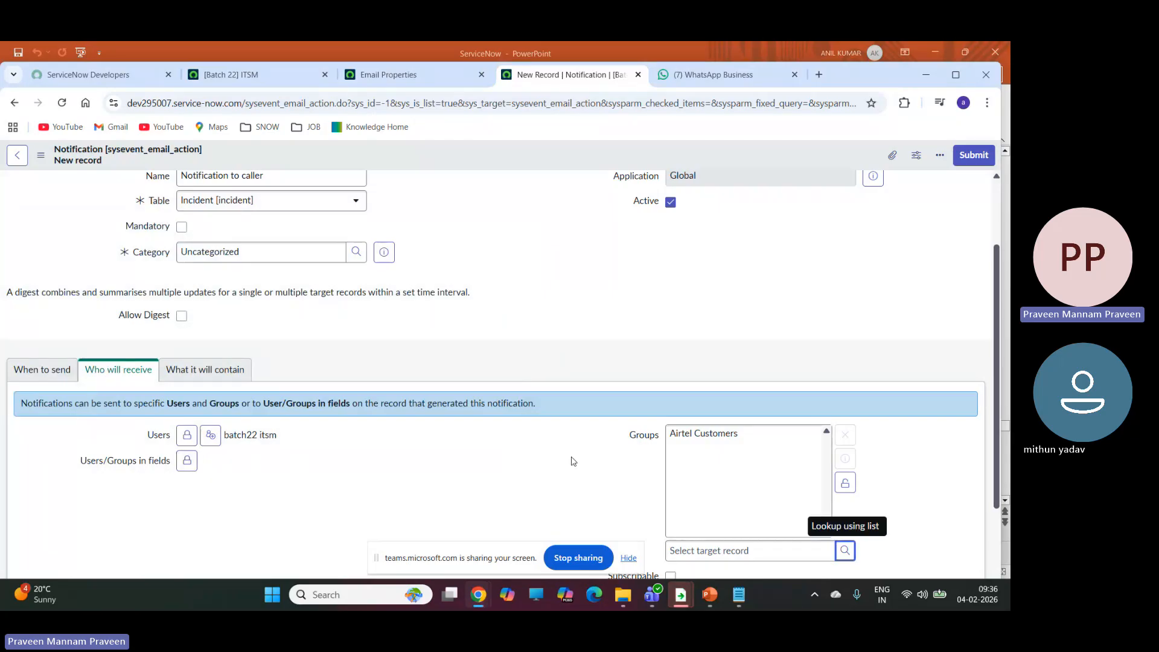
pyautogui.click(845, 483)
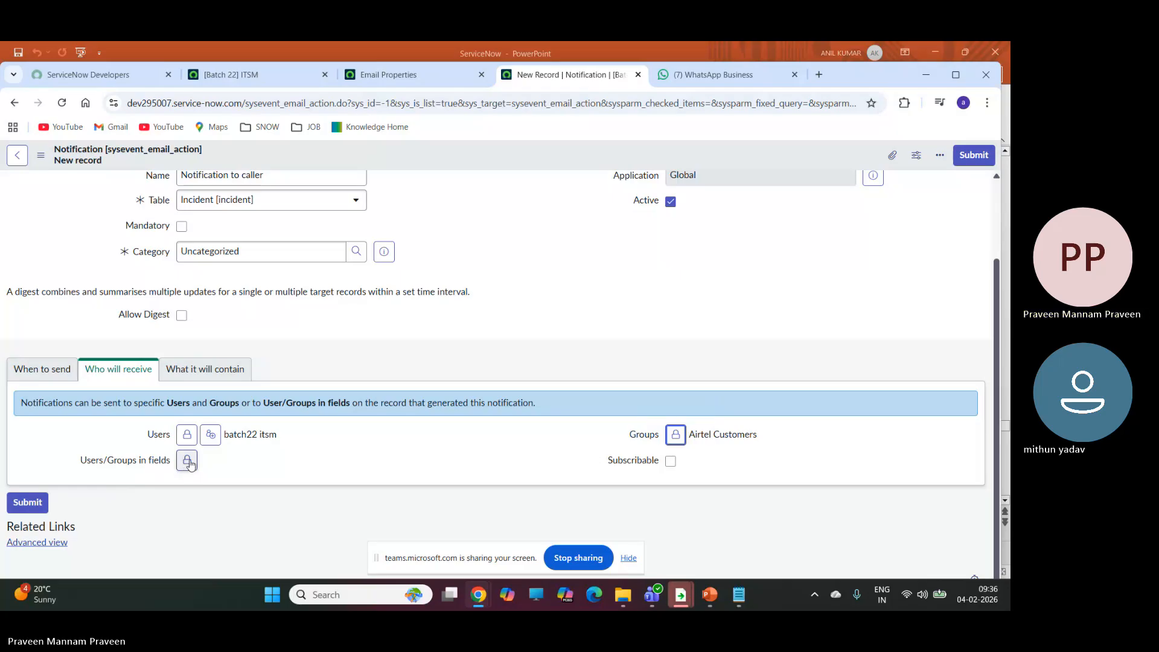
# Add Caller to the notification's Users/Groups in fields recipients and lock the selection.
pyautogui.moveTo(104, 464)
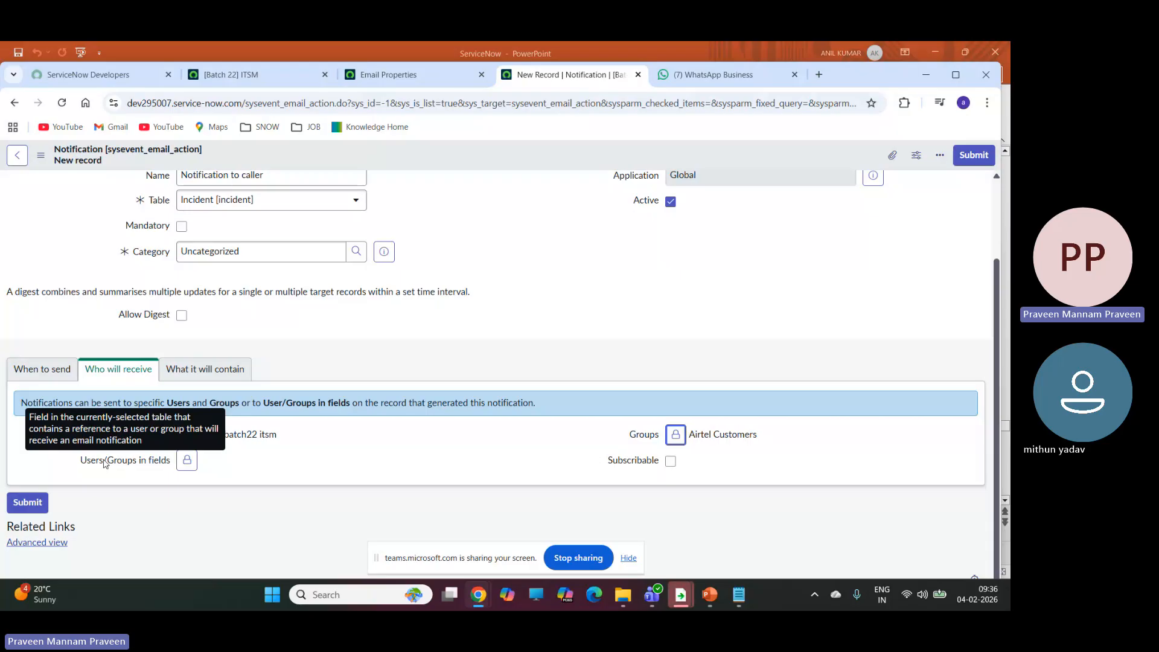
pyautogui.click(187, 460)
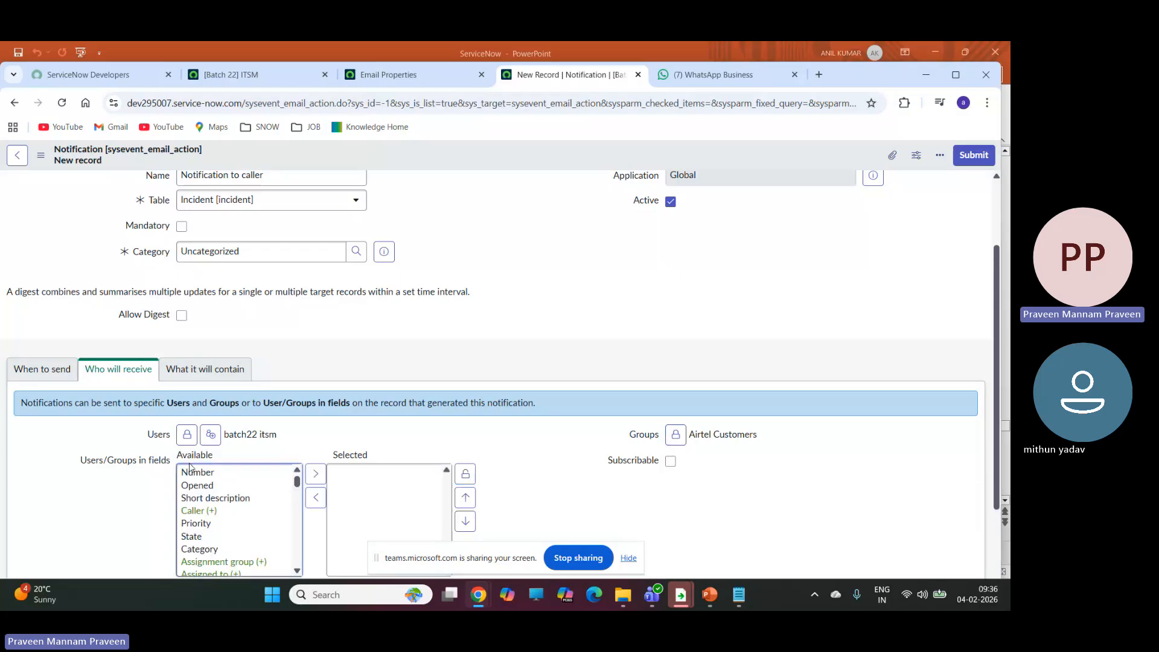
pyautogui.click(199, 512)
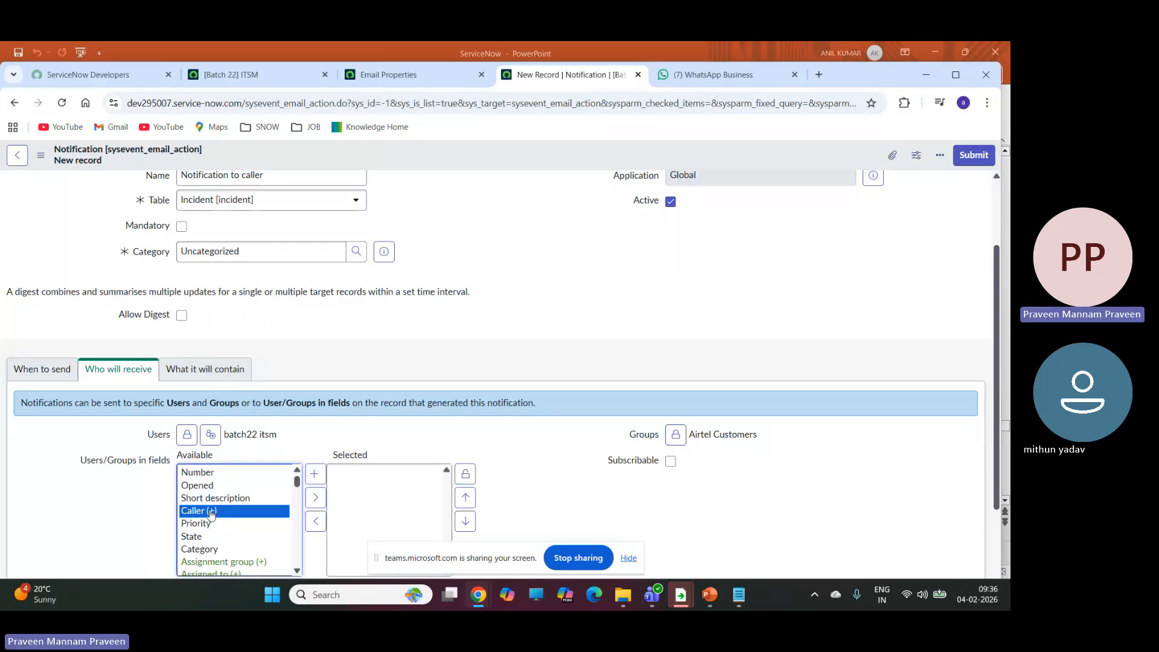
pyautogui.click(315, 498)
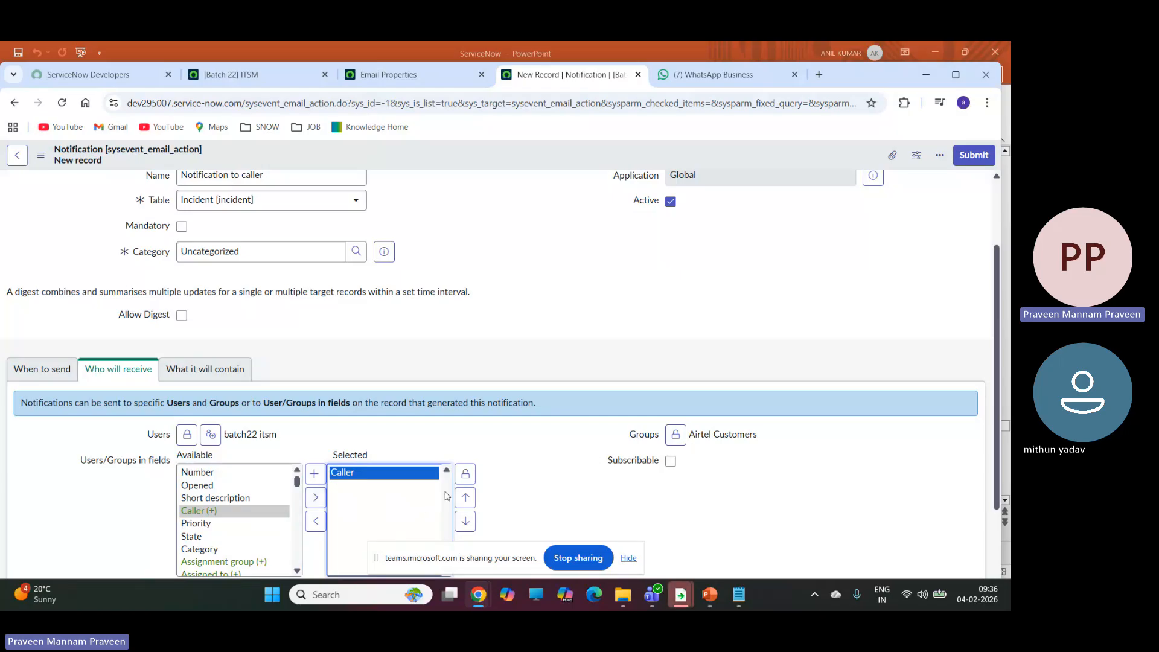
pyautogui.click(466, 482)
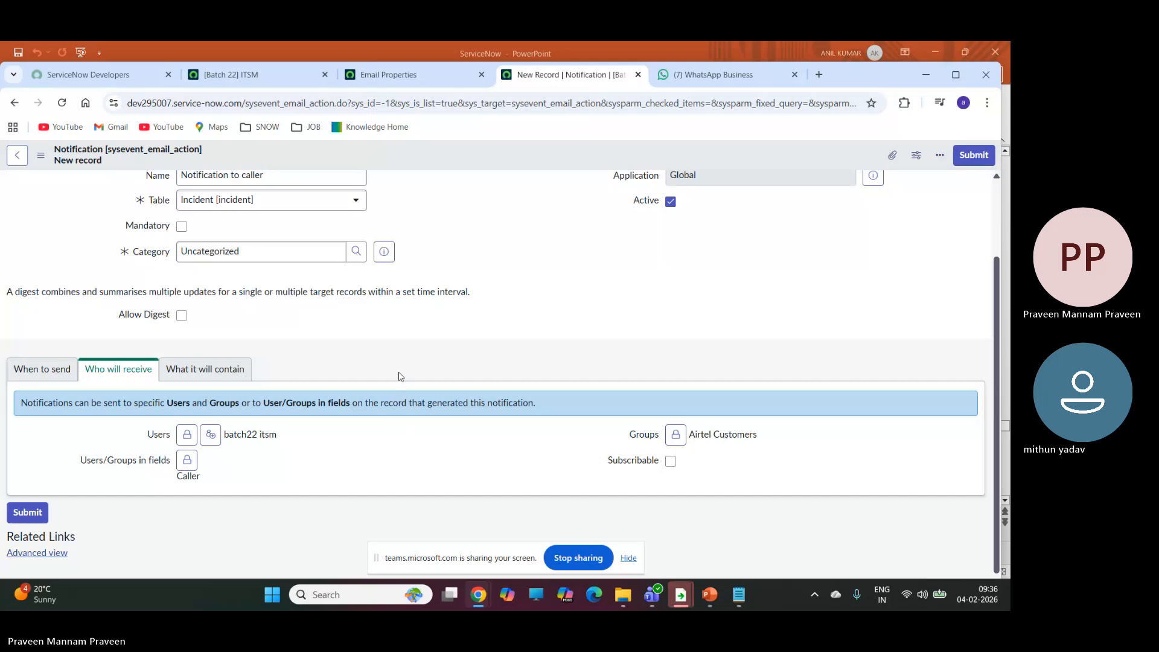
# Bring up the What it will contain settings and enter the subject "Your record is Updated #".
pyautogui.scroll(-1, 398, 376)
pyautogui.click(203, 365)
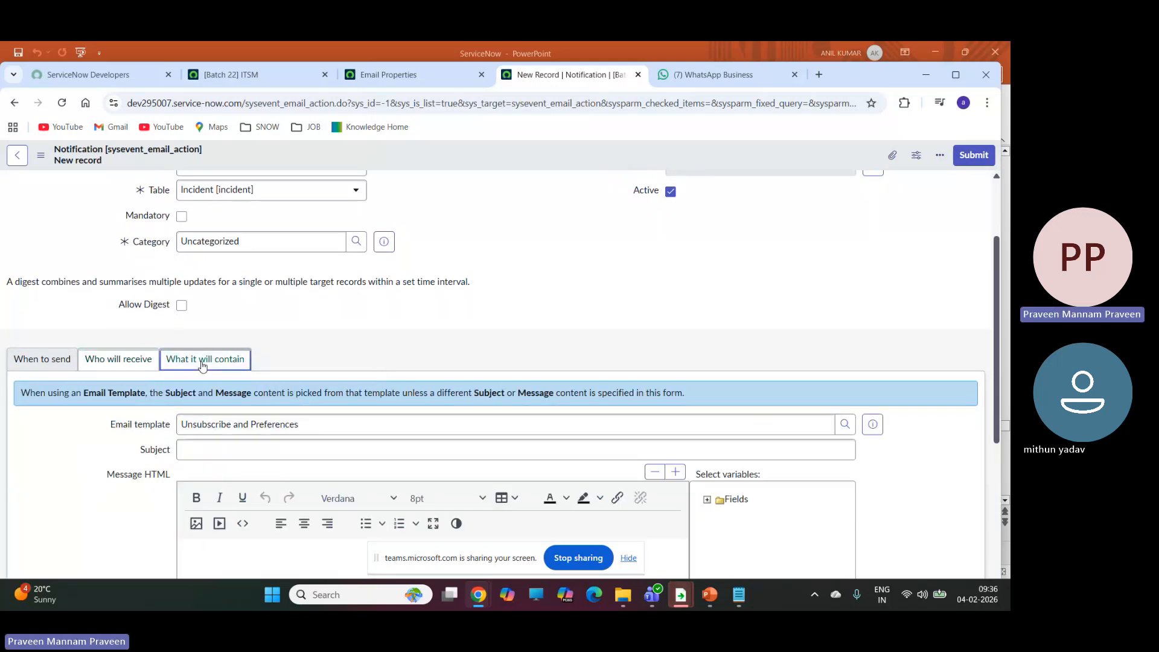
pyautogui.click(242, 452)
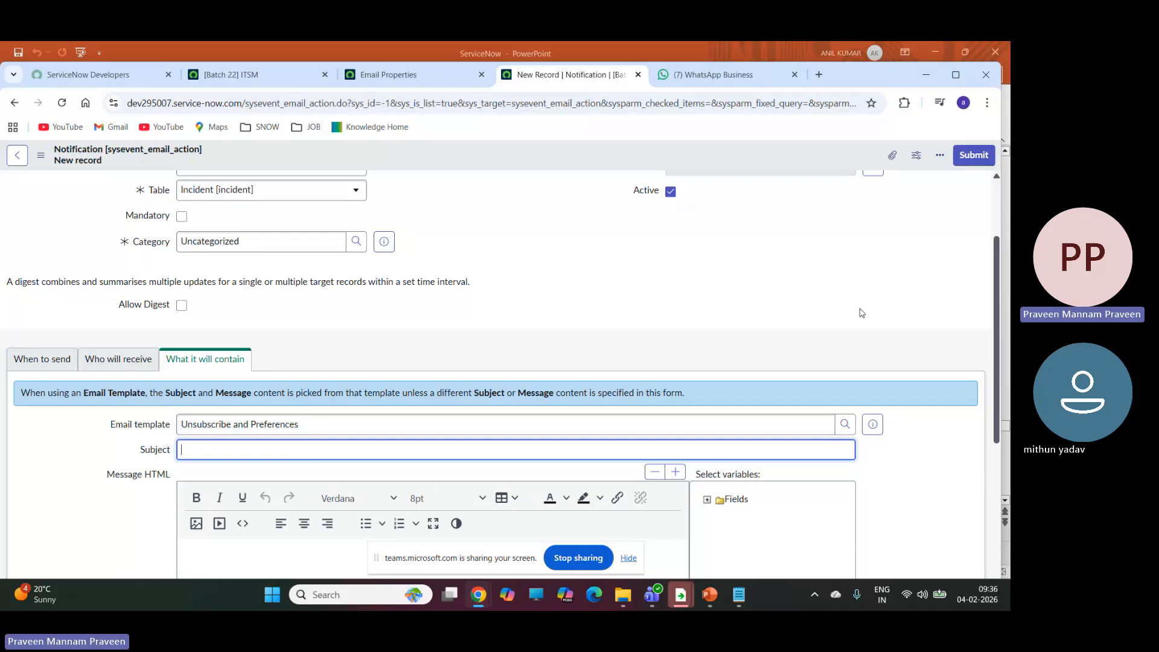
pyautogui.scroll(-3, 918, 402)
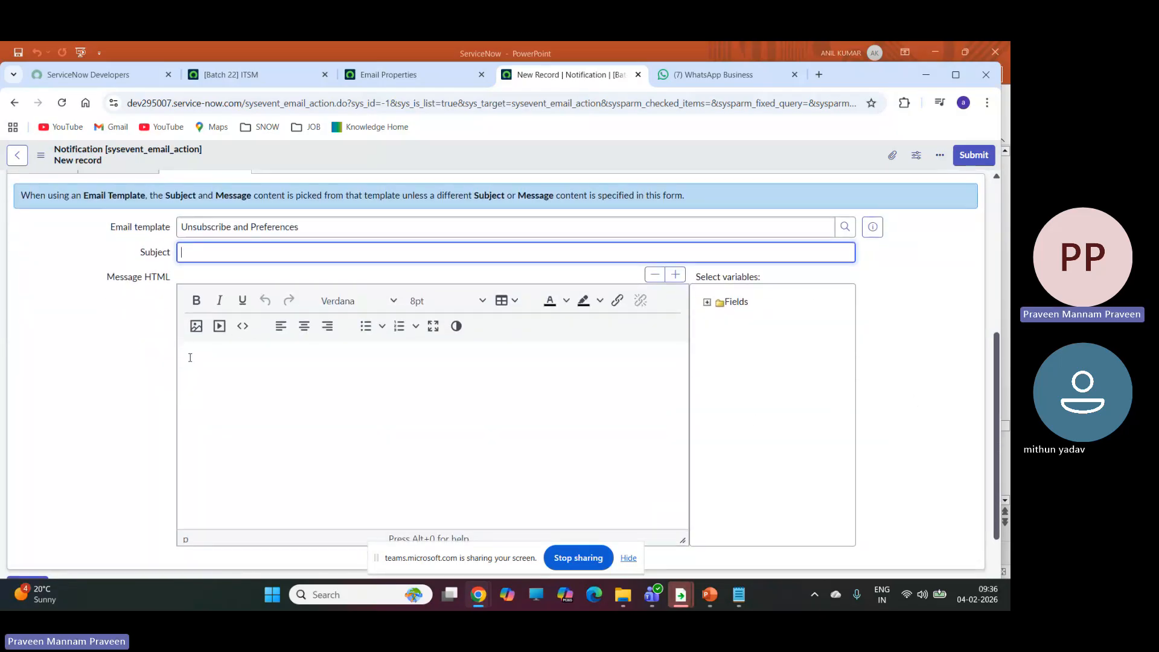
pyautogui.click(190, 358)
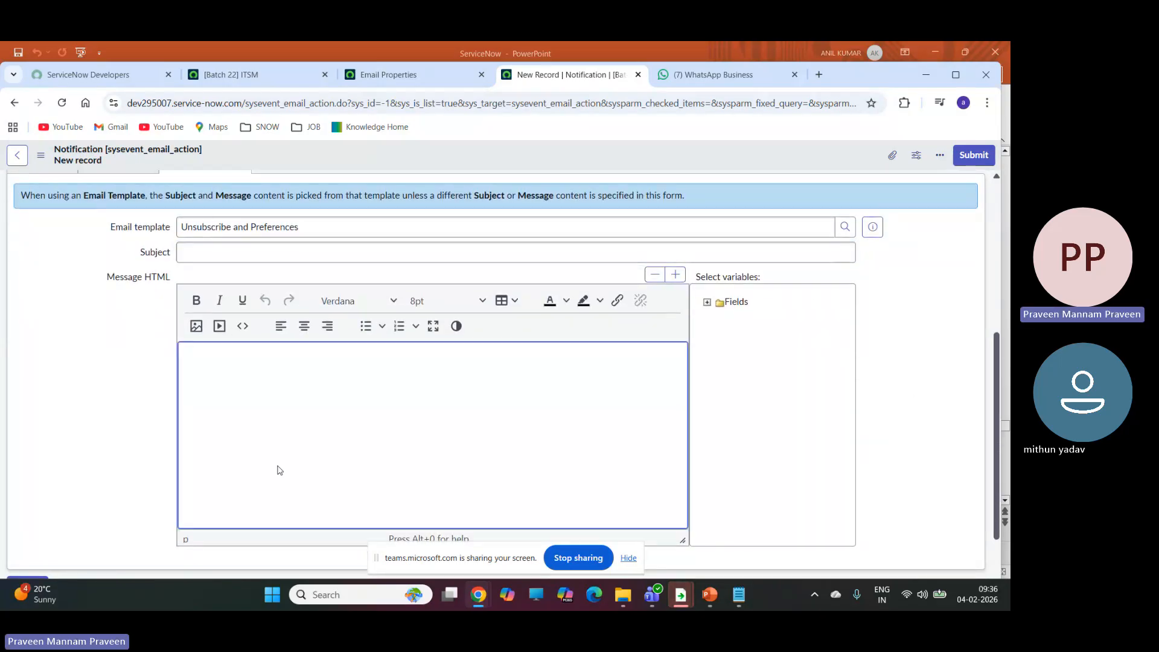
pyautogui.click(205, 256)
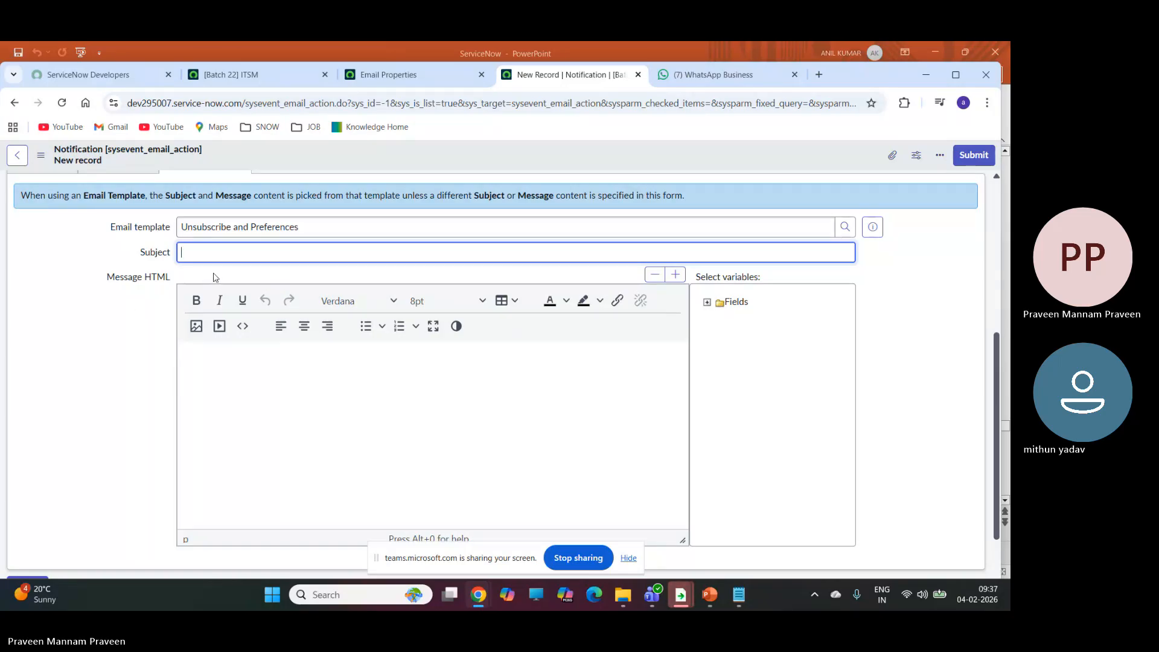
pyautogui.write('Your record is')
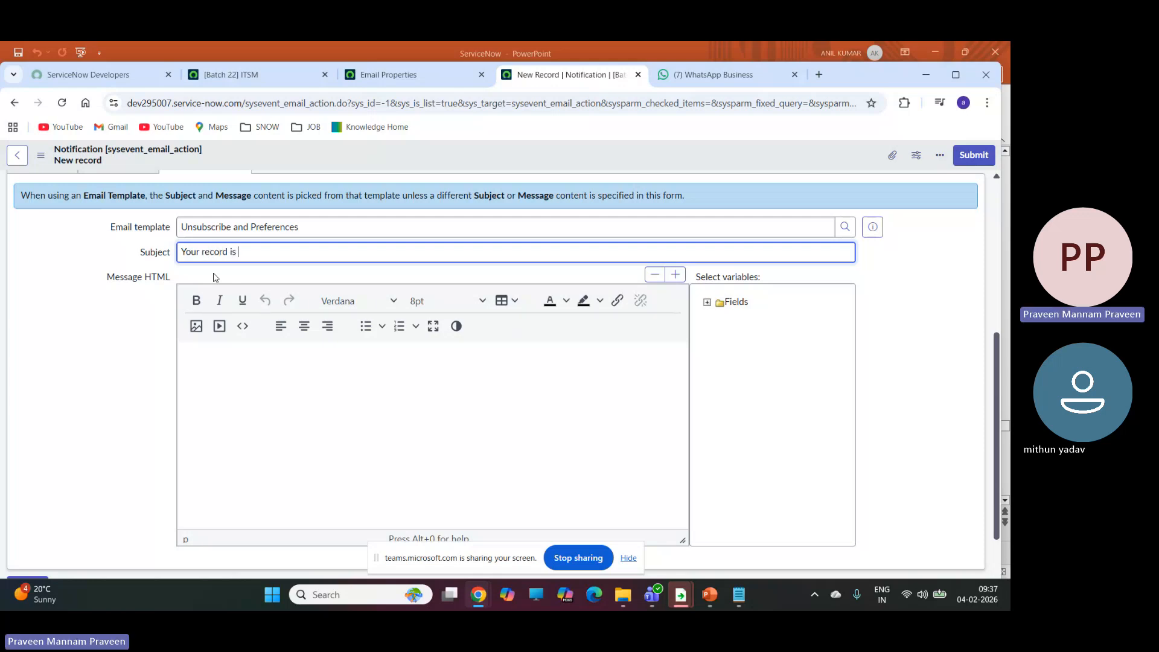
pyautogui.write(' Updated #')
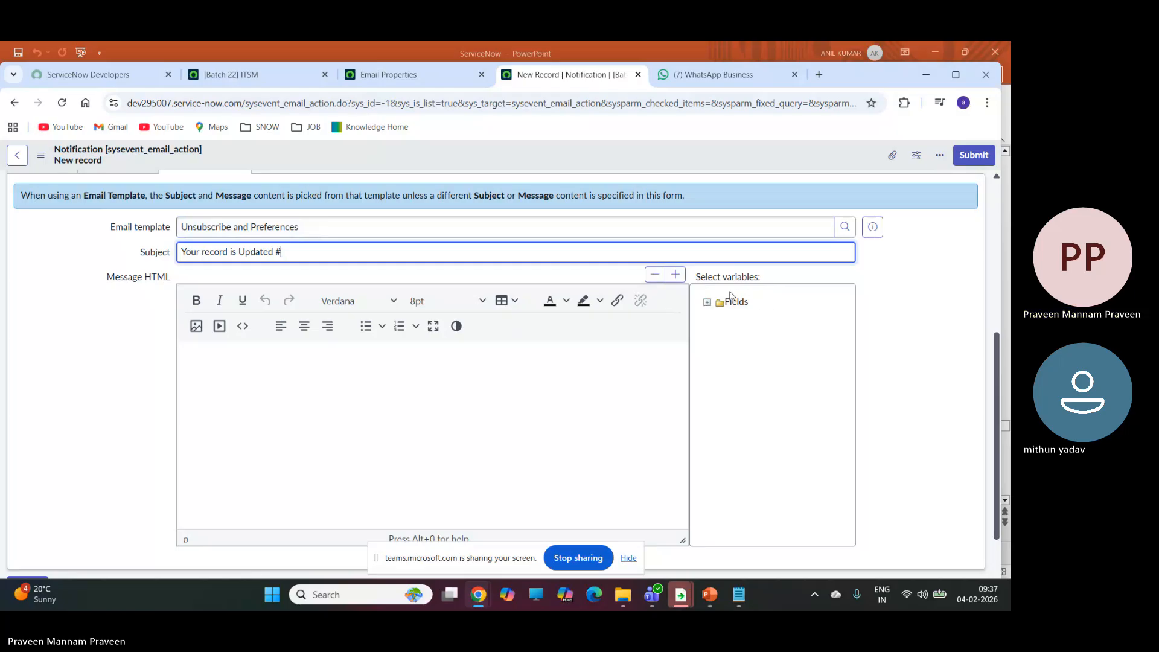
# Insert the Number field variable into the message body and move its ${number} placeholder to the end of the subject.
pyautogui.click(708, 304)
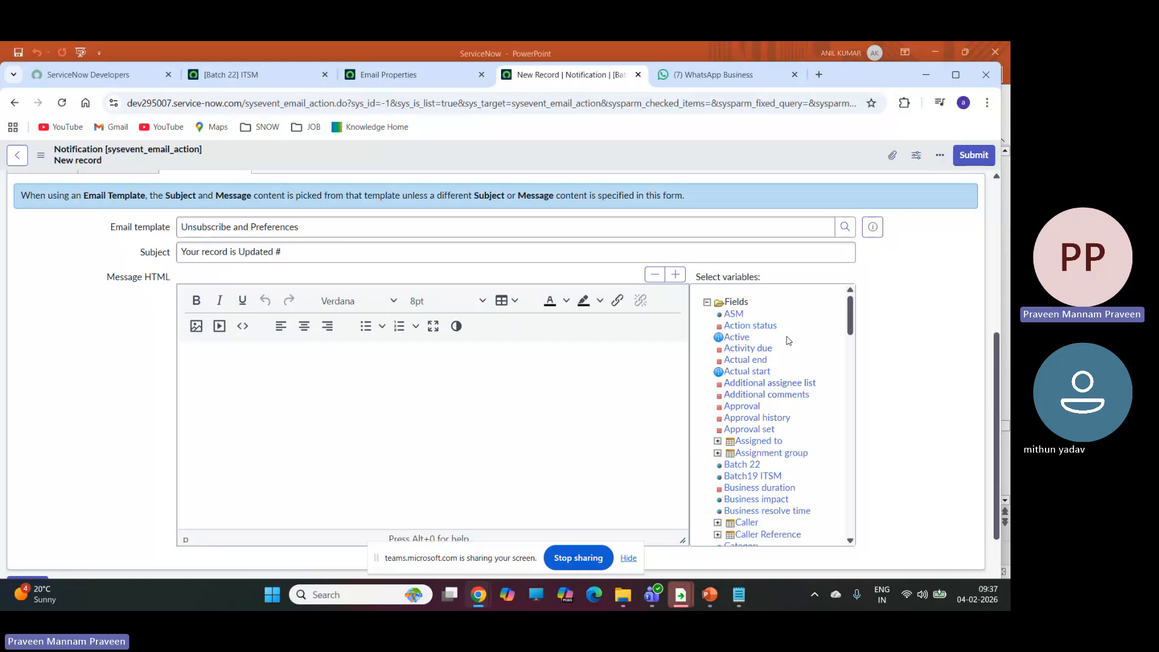
pyautogui.scroll(-2, 787, 343)
pyautogui.scroll(-2, 786, 343)
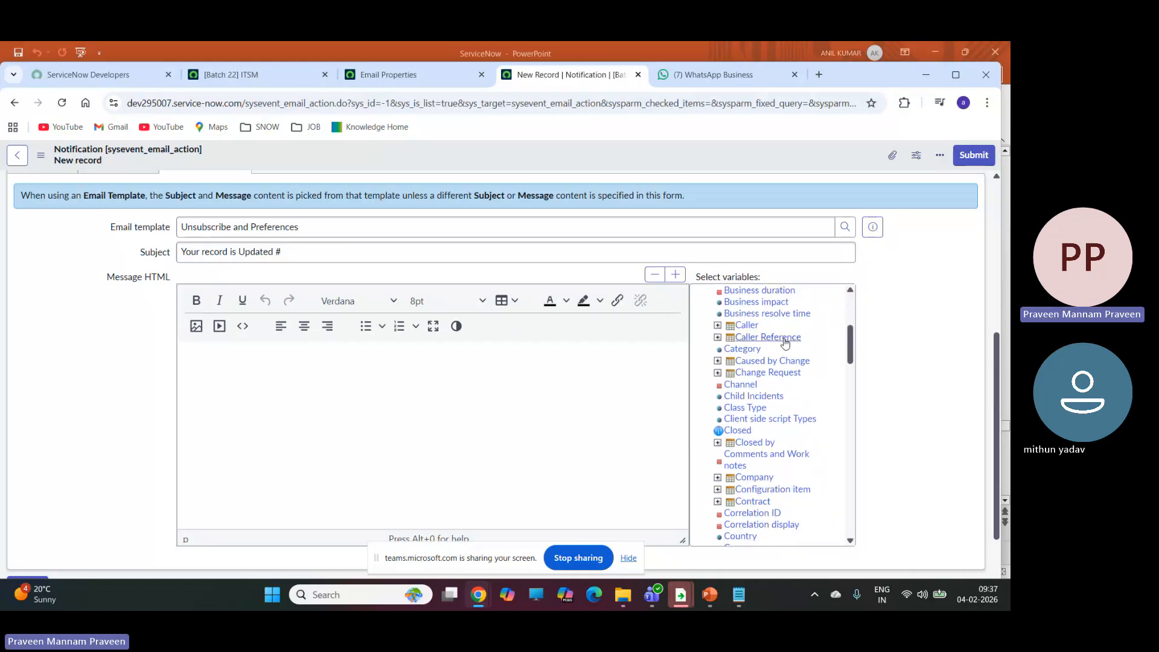
pyautogui.scroll(-2, 785, 363)
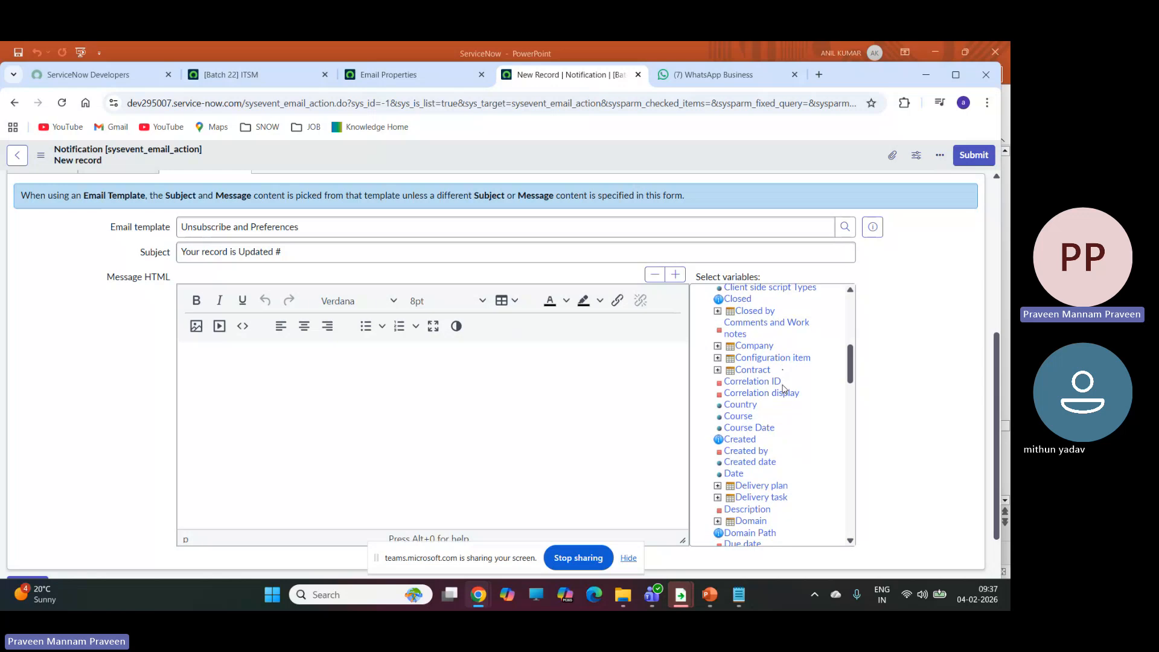
pyautogui.scroll(-3, 784, 395)
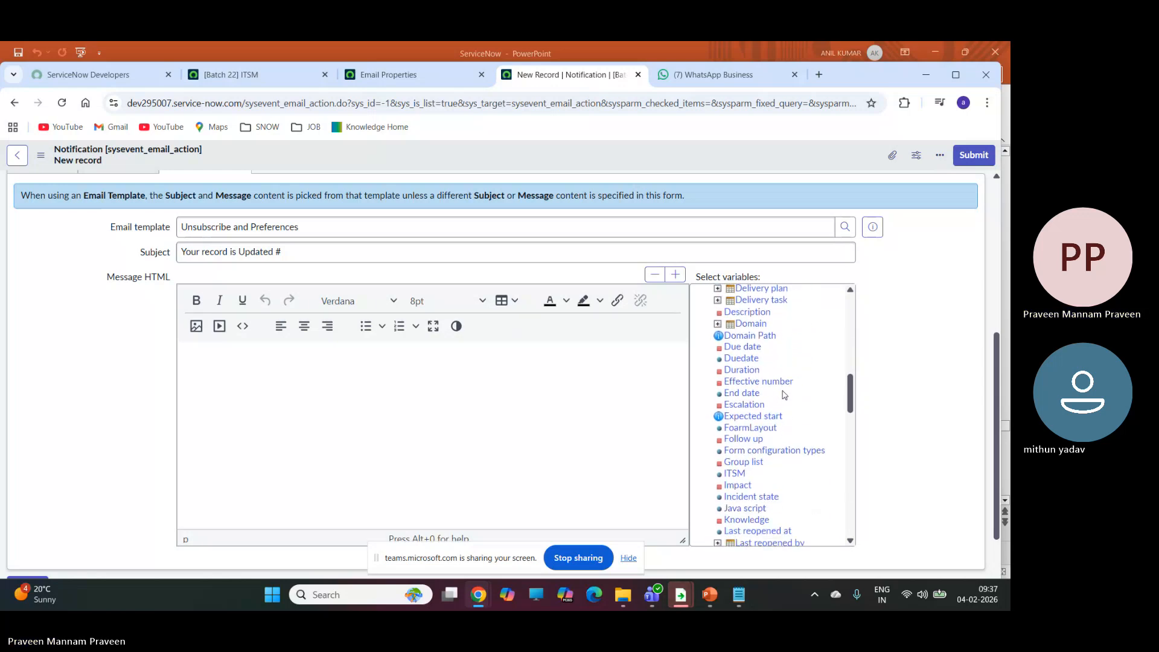
pyautogui.scroll(-1, 780, 405)
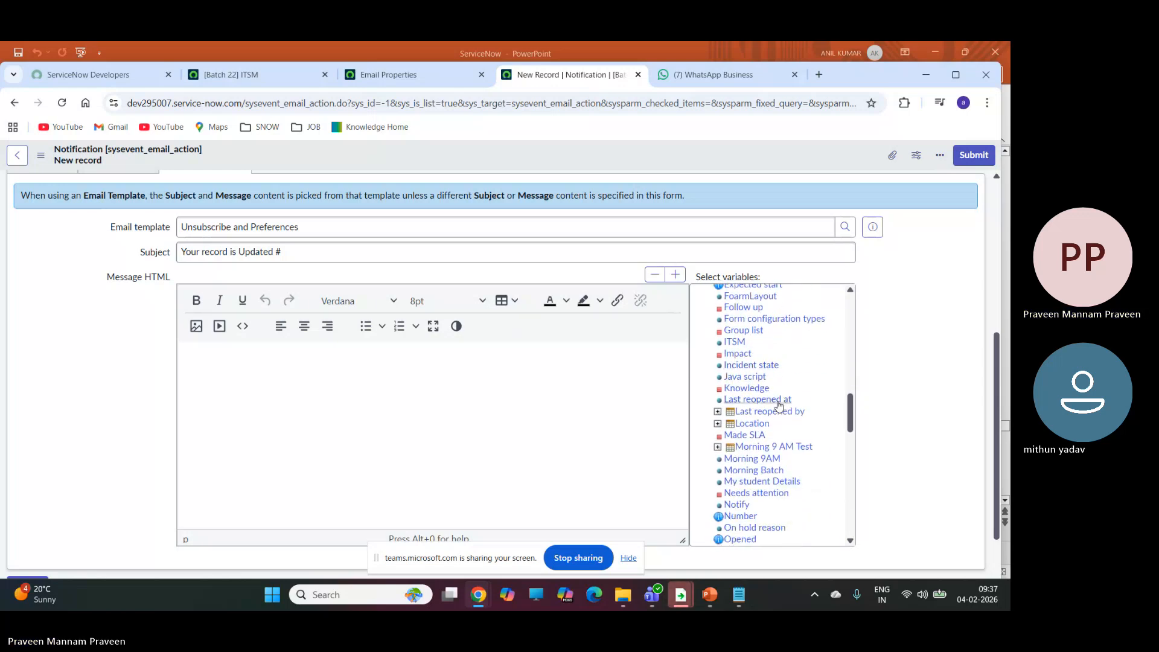
pyautogui.click(741, 517)
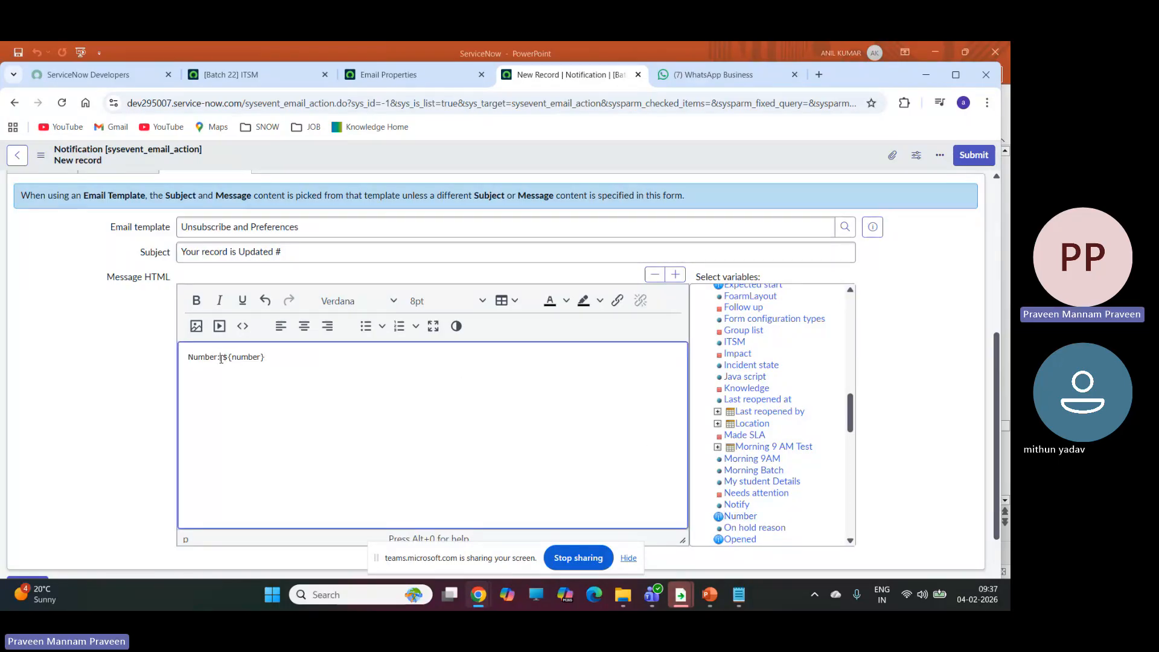
pyautogui.moveTo(221, 358); pyautogui.dragTo(269, 367)
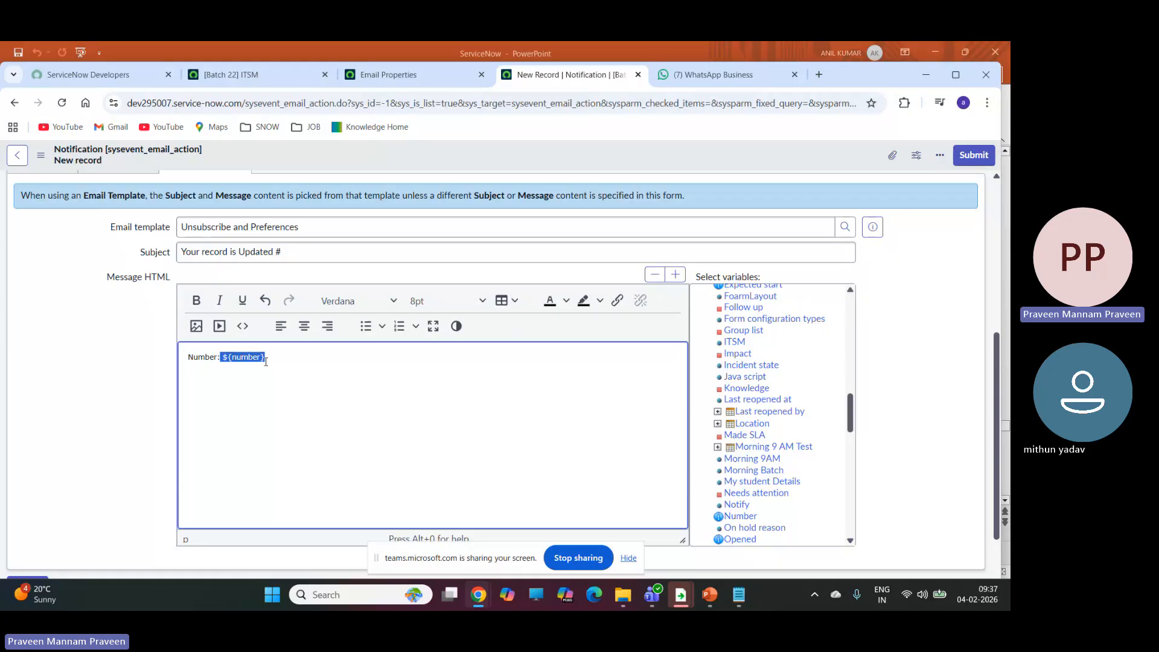
pyautogui.press('BackSpace')
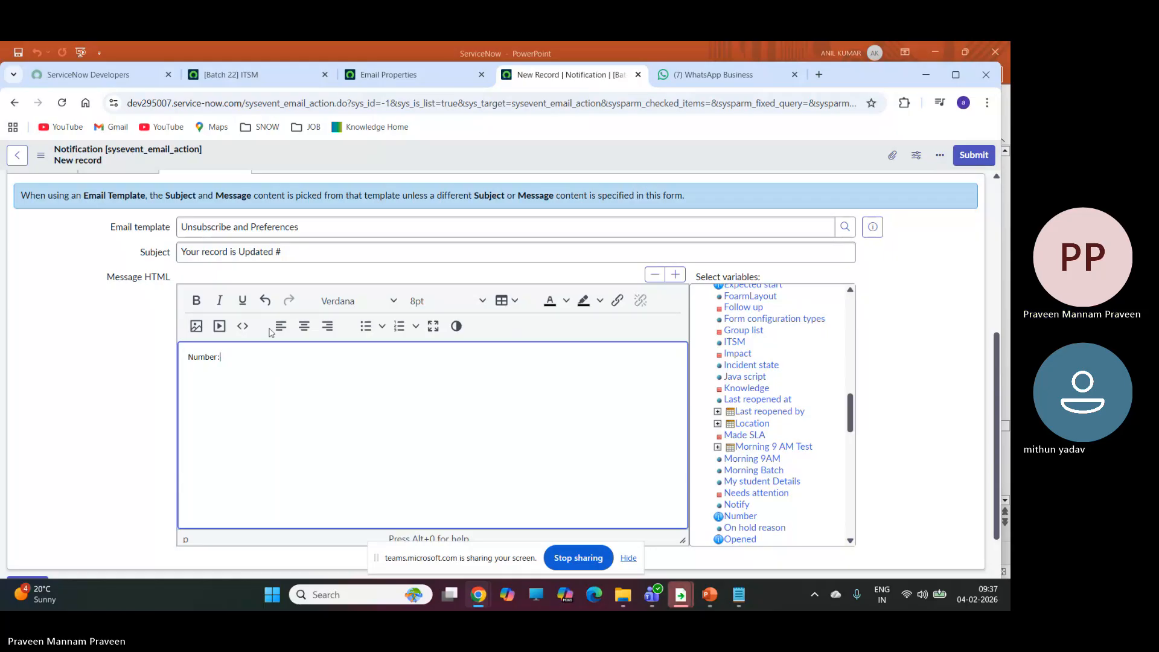
pyautogui.click(292, 255)
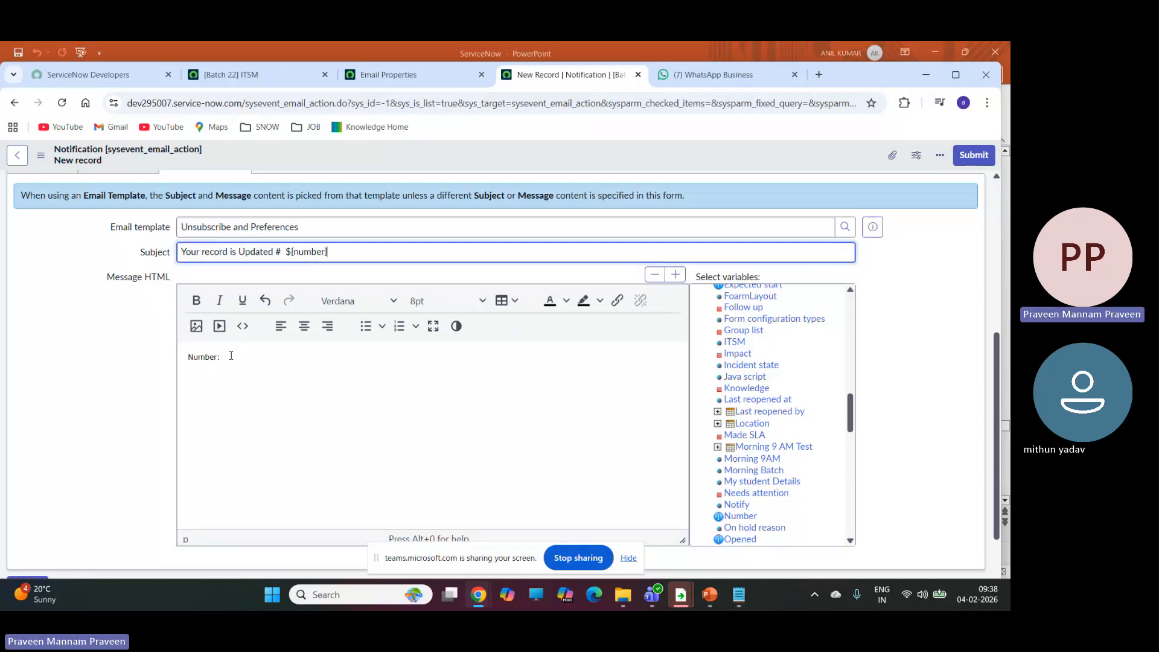
# Replace the leftover "Number:" text in the message body with the greeting "Hi ${caller_id}," using the Caller variable without its label.
pyautogui.moveTo(222, 357); pyautogui.dragTo(181, 361)
pyautogui.write('Hi')
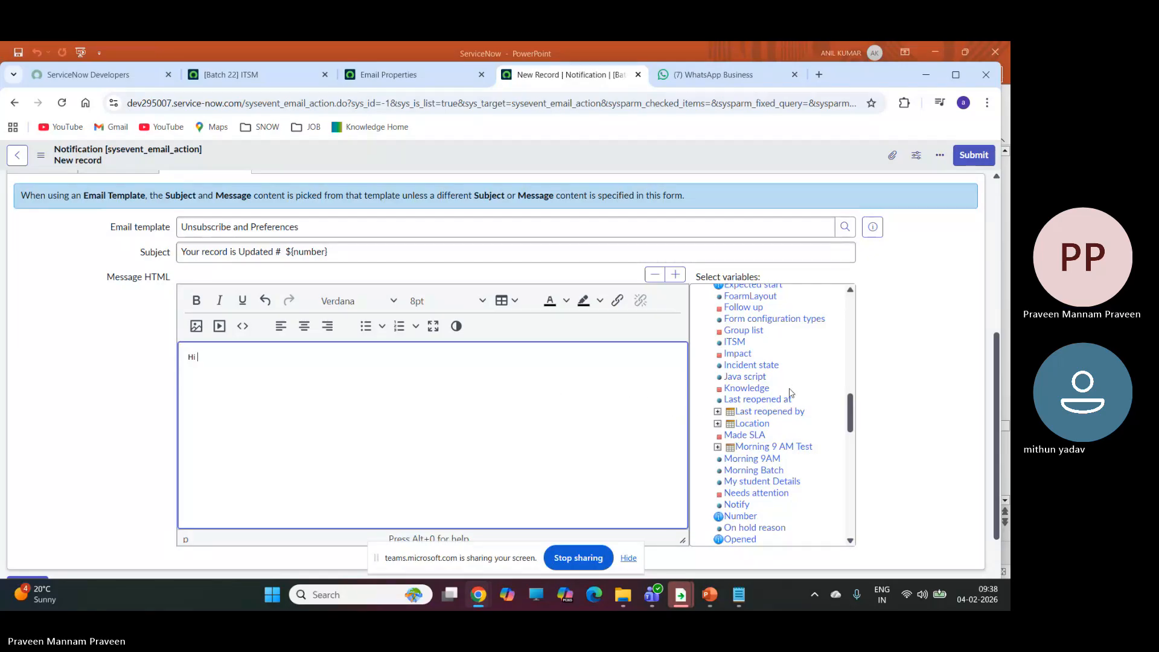
pyautogui.scroll(3, 765, 410)
pyautogui.scroll(2, 765, 411)
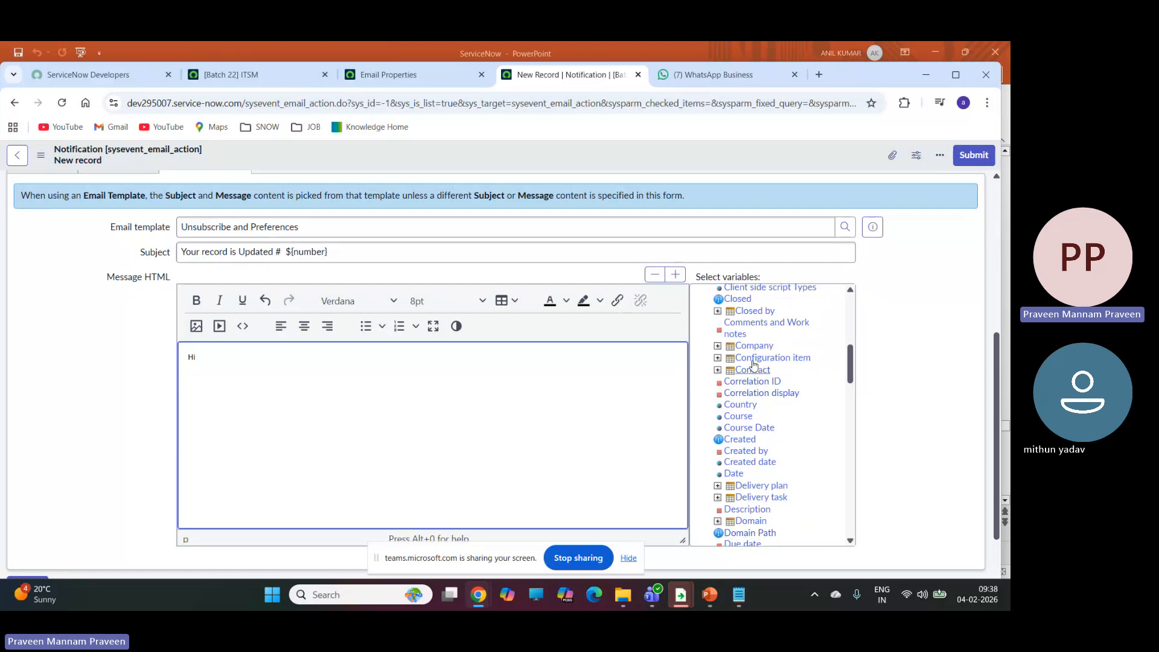
pyautogui.scroll(2, 749, 386)
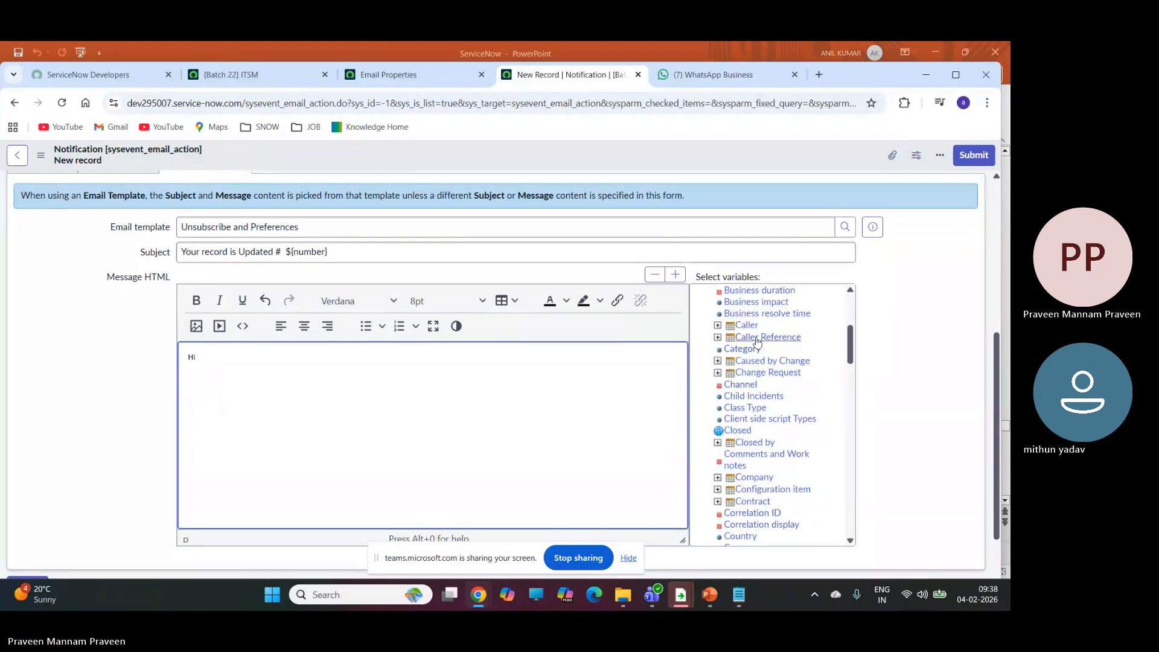
pyautogui.click(748, 326)
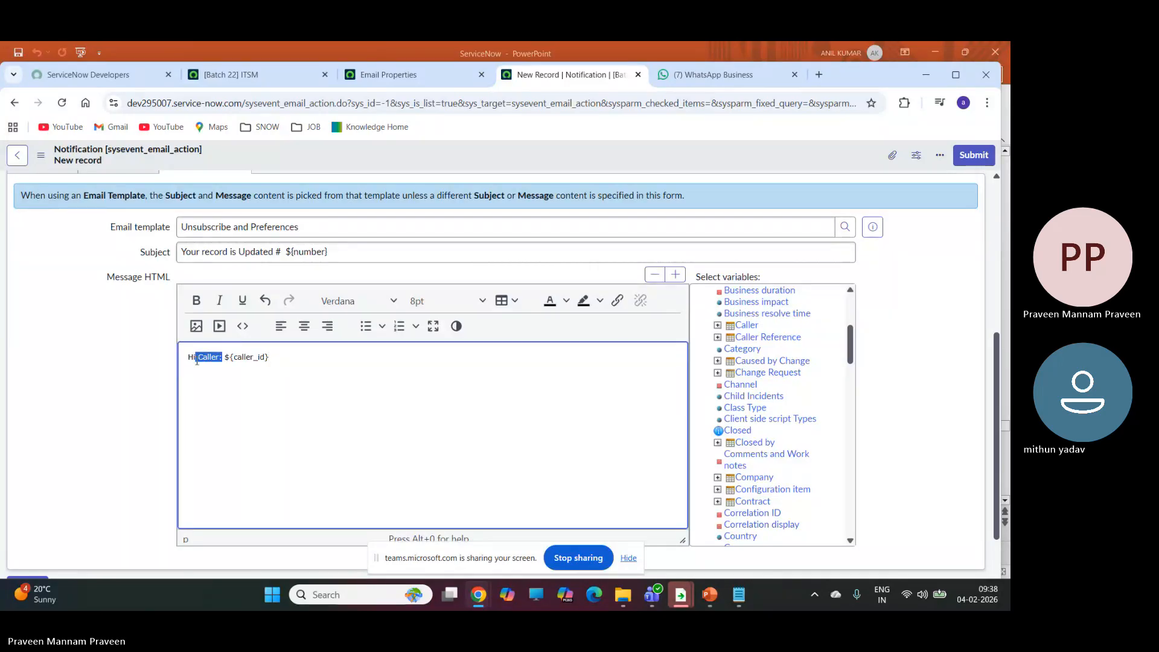
pyautogui.press('BackSpace')
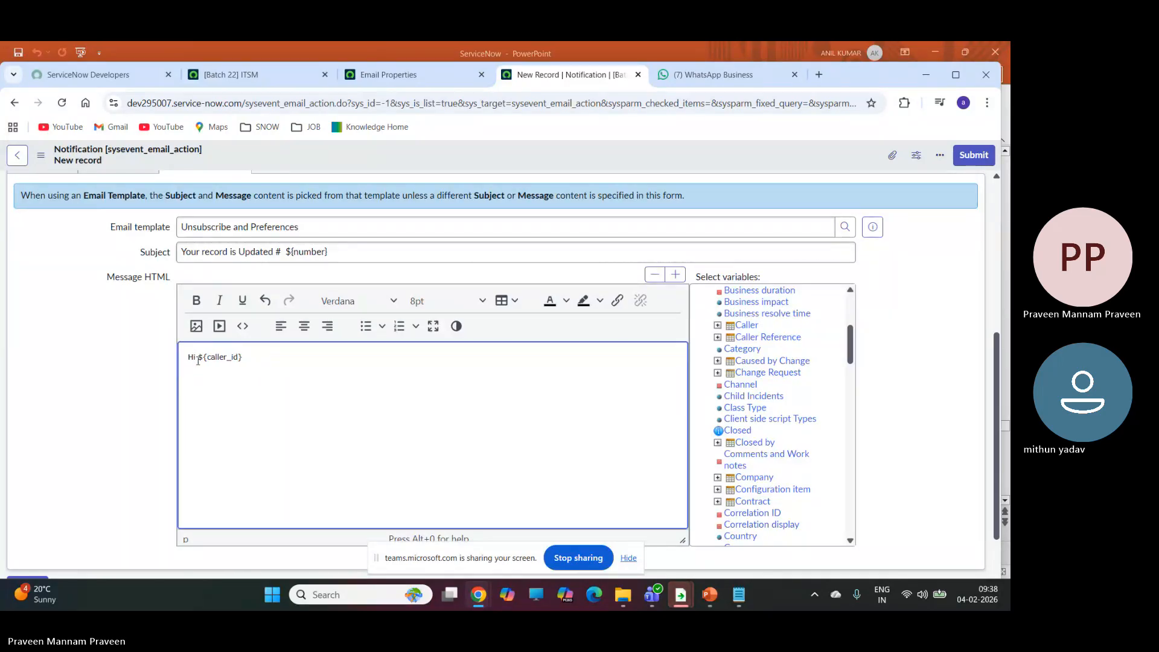
pyautogui.write(',')
# Add the line "Currently we are working on your issue" below the greeting in the message body.
pyautogui.press('Return')
pyautogui.write('Currently ')
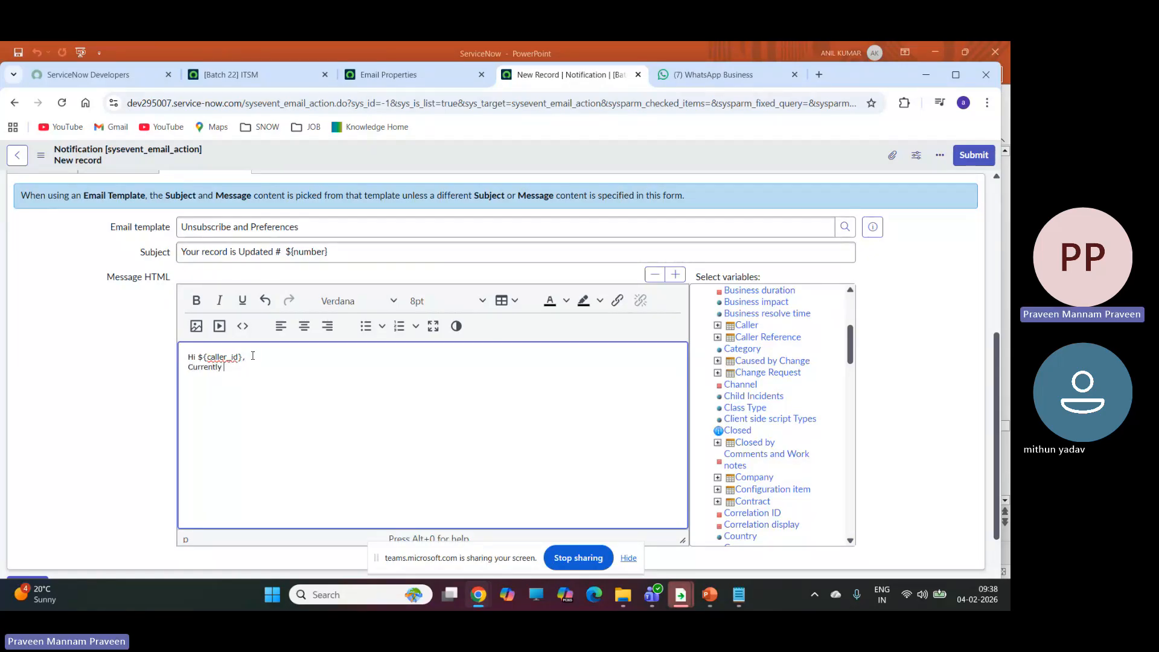
pyautogui.write('we are worki')
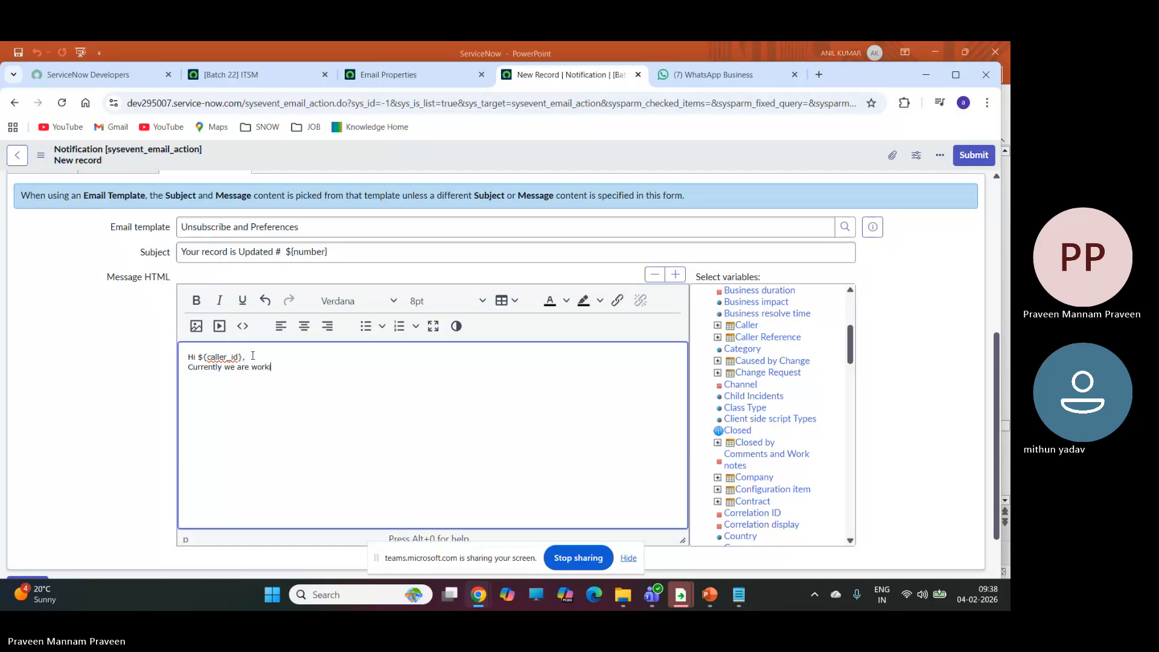
pyautogui.write('ng on your iss')
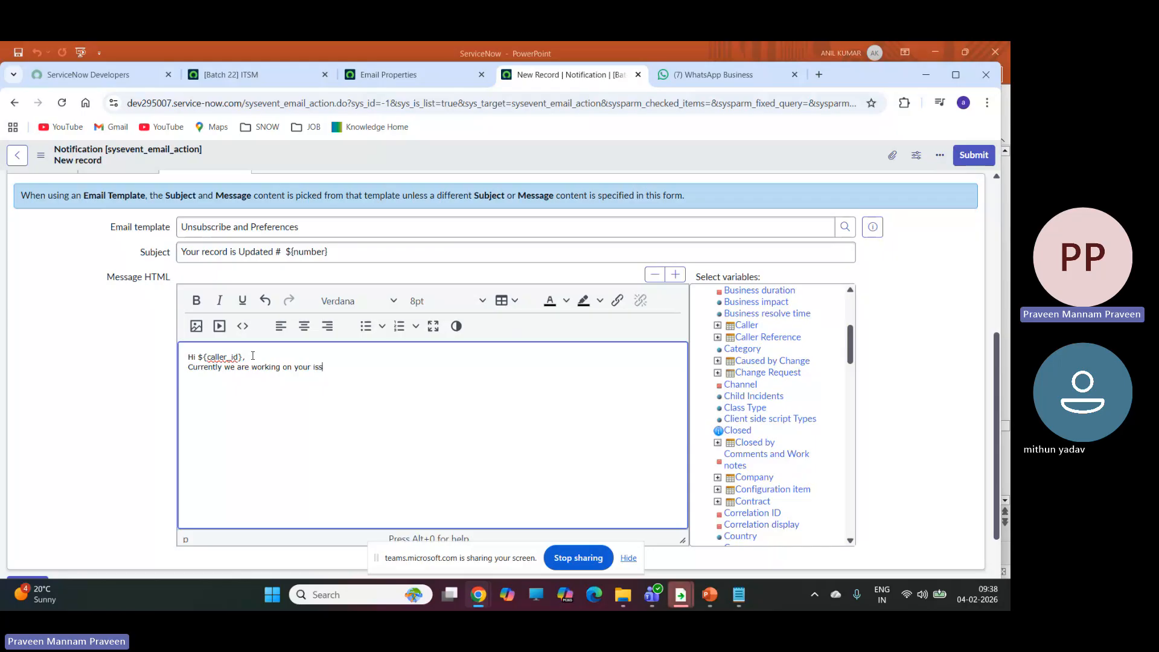
pyautogui.write('ue')
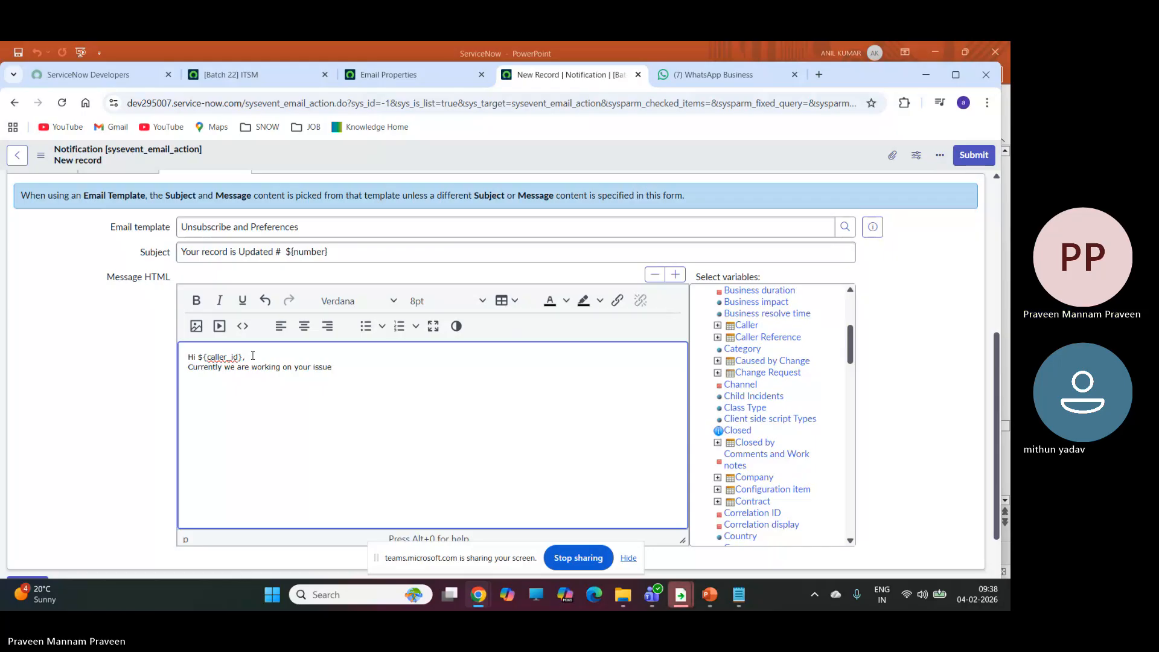
# Add a new paragraph to the message body reading "It may take to resolve 2- 3 days of time".
pyautogui.press('Return')
pyautogui.write('It may kate')
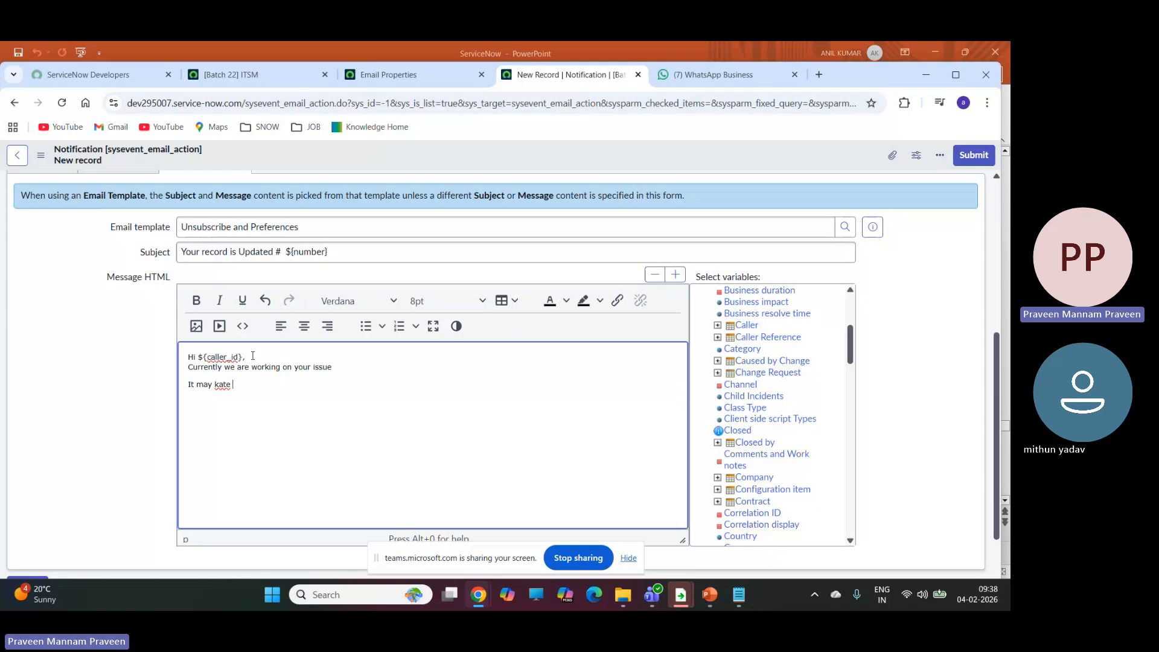
pyautogui.press('BackSpace')
pyautogui.press('BackSpace')
pyautogui.press('BackSpace')
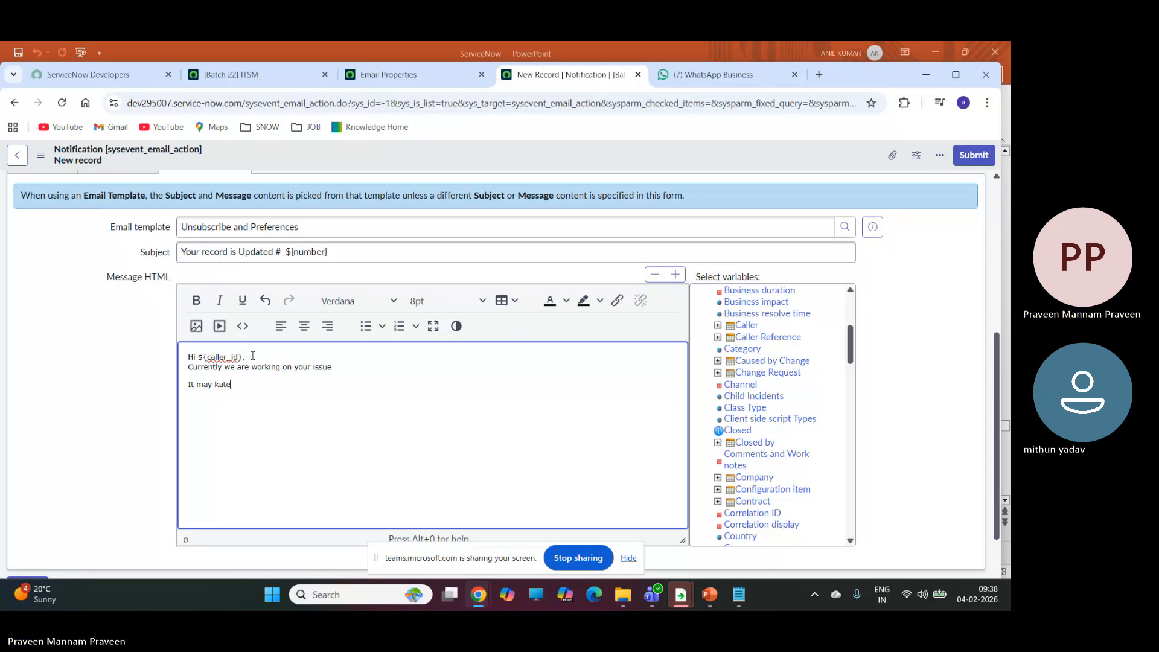
pyautogui.write('take to reso')
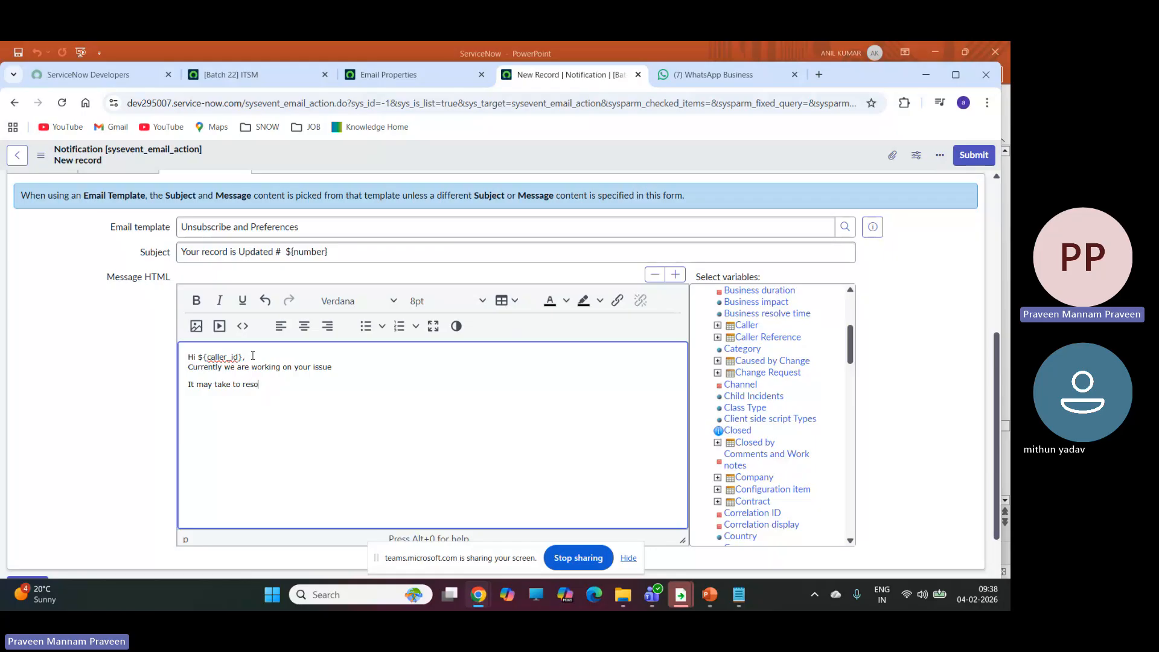
pyautogui.write('l')
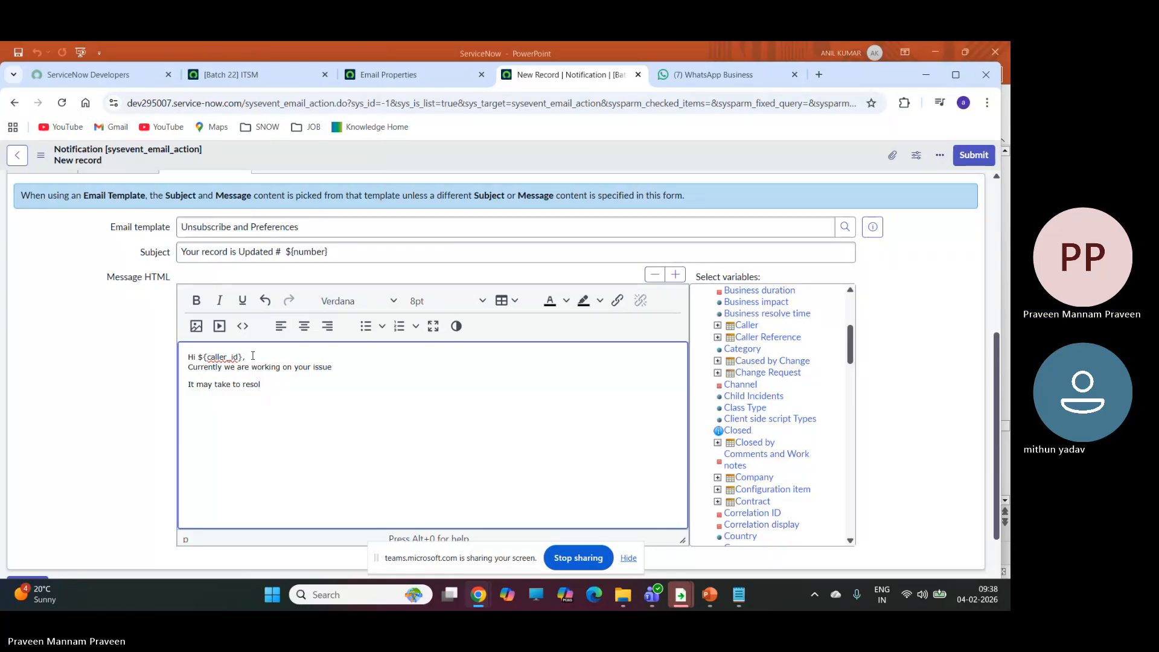
pyautogui.write('ve 2- 3')
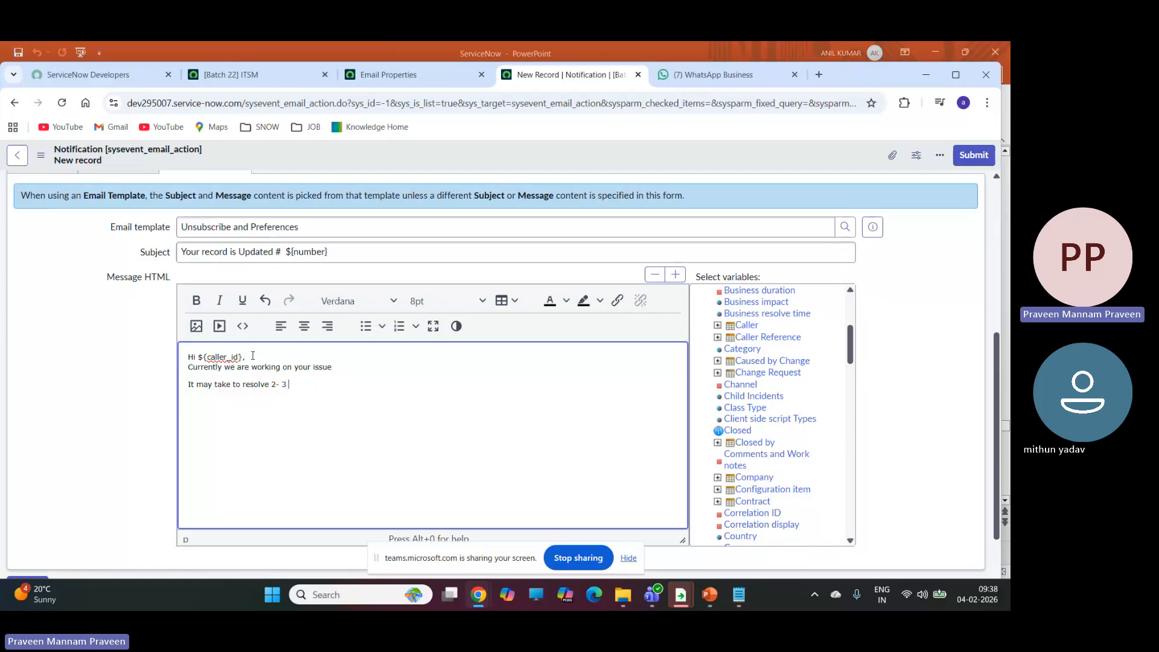
pyautogui.write(' days of time')
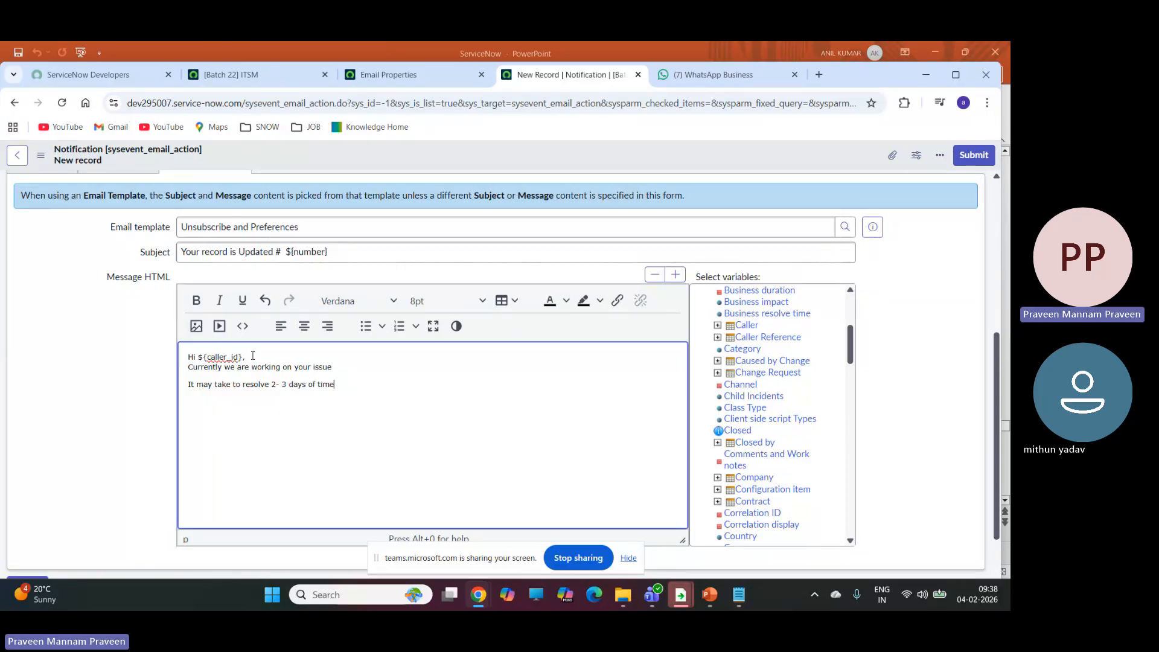
# Add another paragraph to the message body reading "we need more info about :".
pyautogui.press('Return')
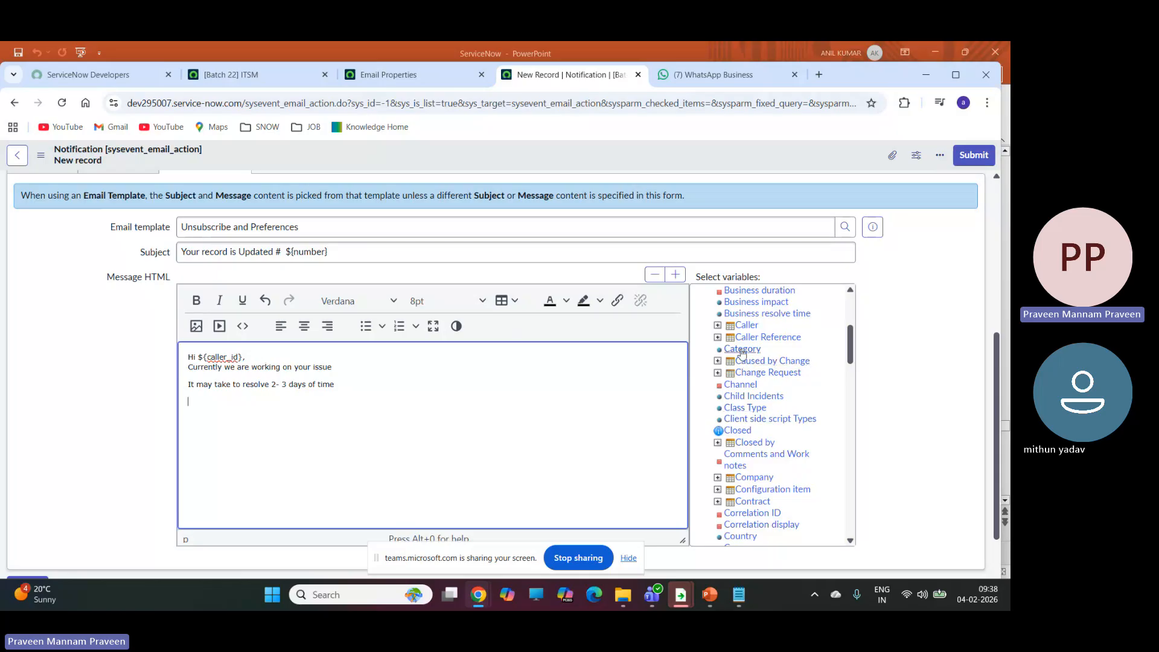
pyautogui.scroll(3, 748, 359)
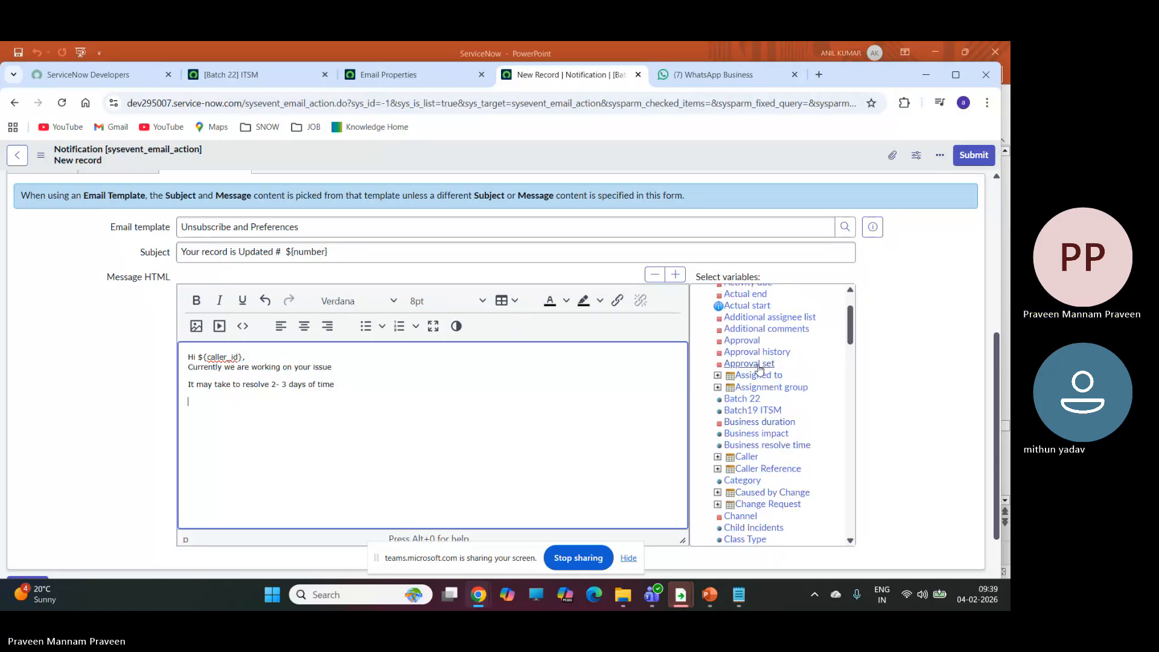
pyautogui.scroll(-2, 760, 368)
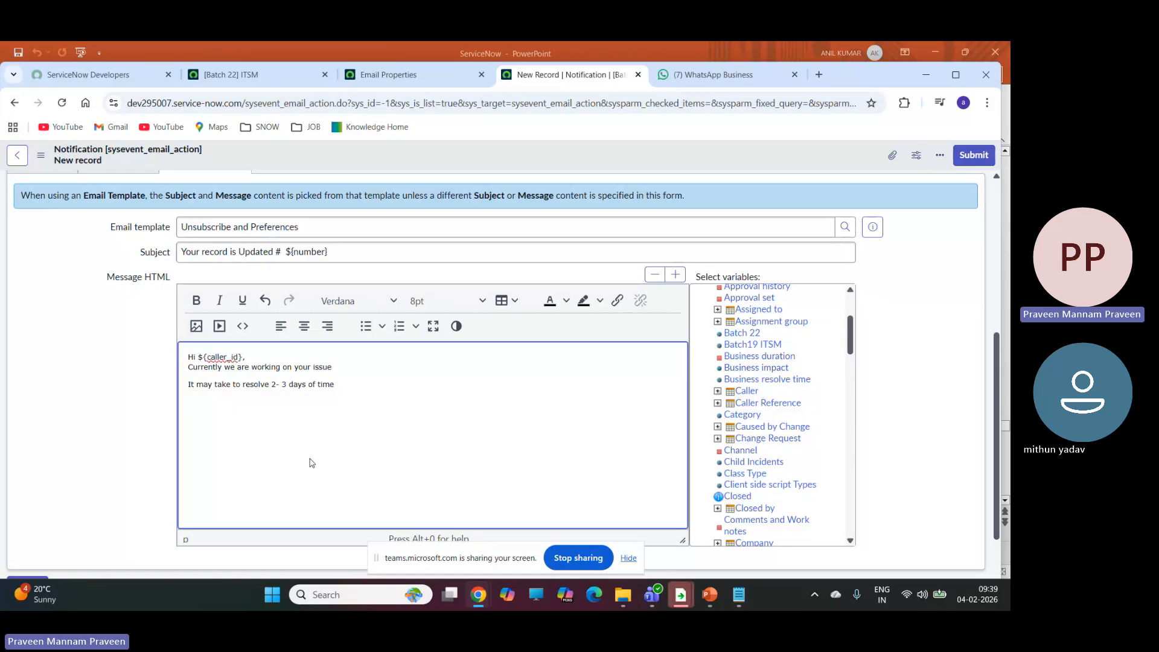
pyautogui.press('Return')
pyautogui.write('we need more info about')
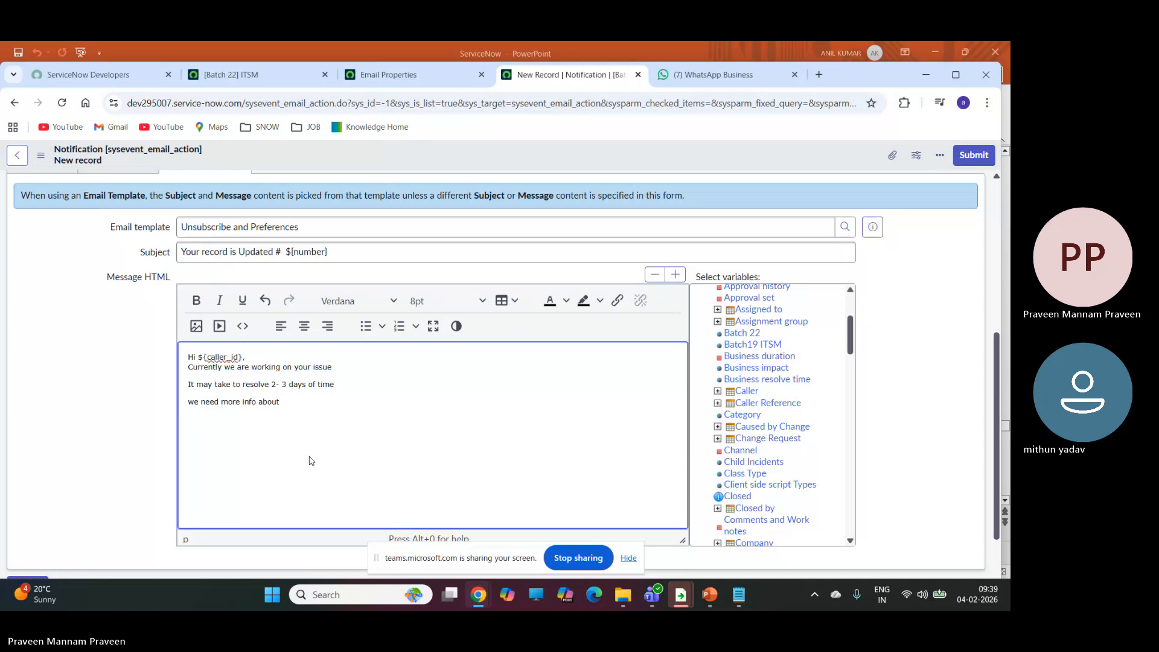
pyautogui.write(' :')
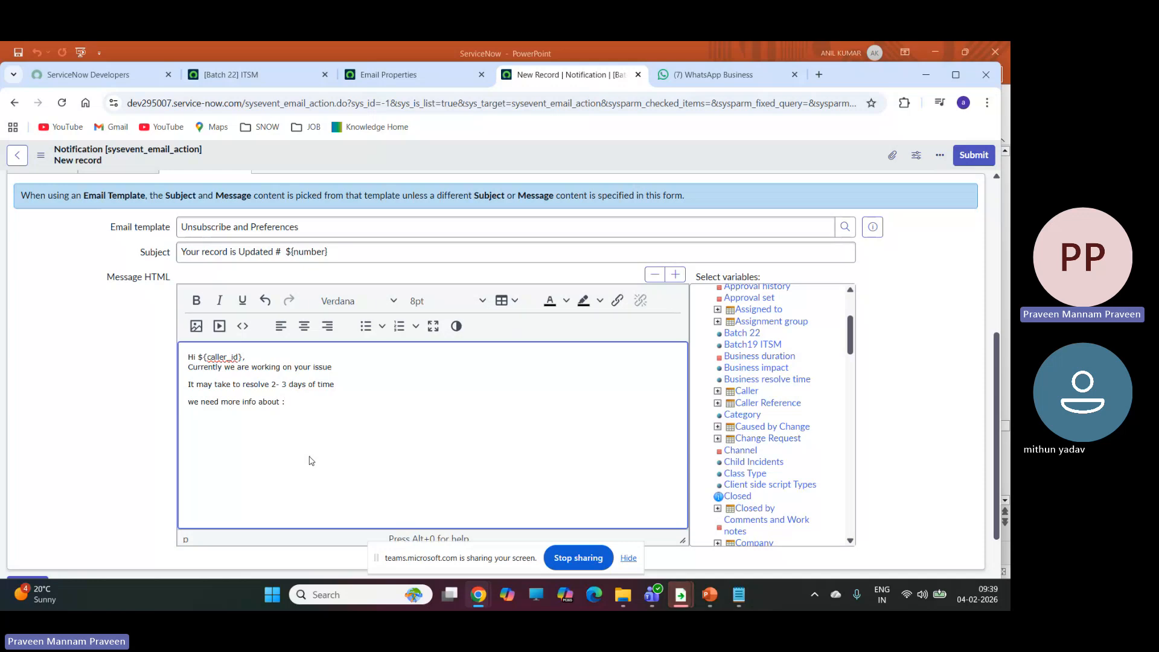
# Insert the Short description variable after "we need more info about :" and remove its label, keeping only ${short_description}.
pyautogui.scroll(3, 764, 448)
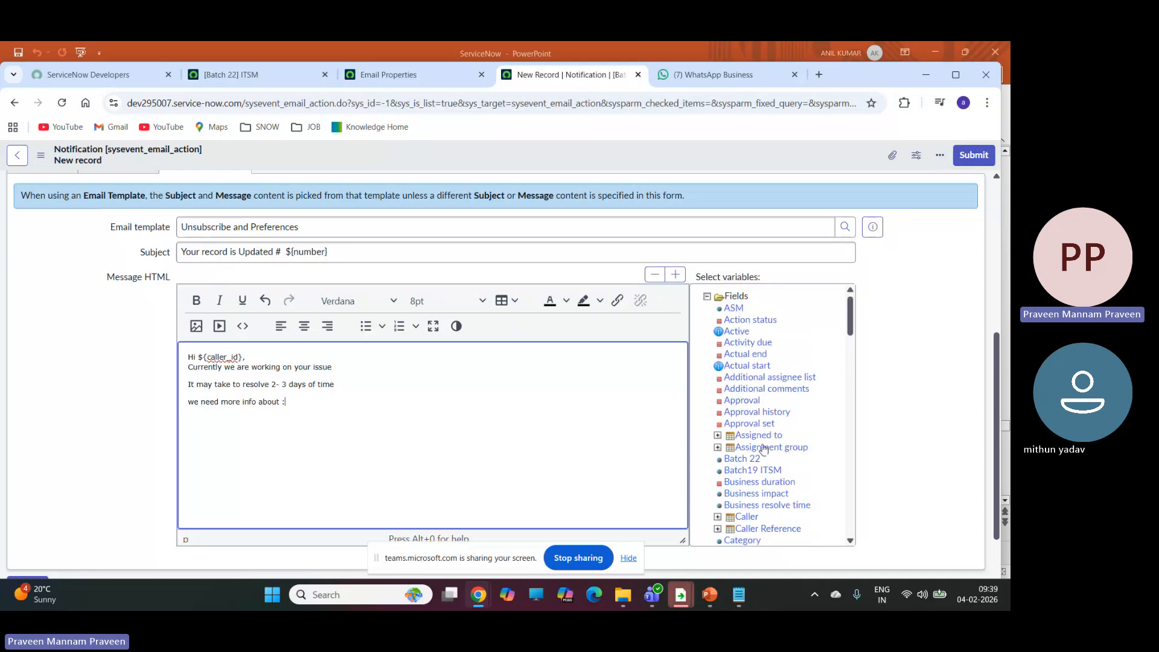
pyautogui.scroll(-5, 764, 448)
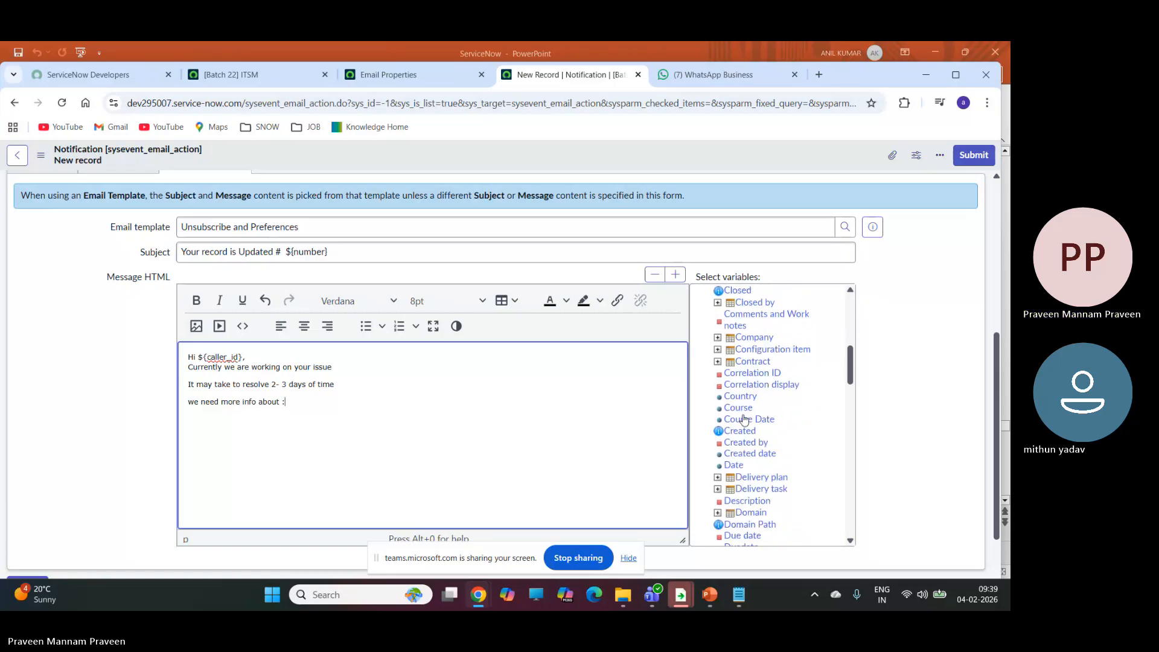
pyautogui.scroll(-5, 745, 420)
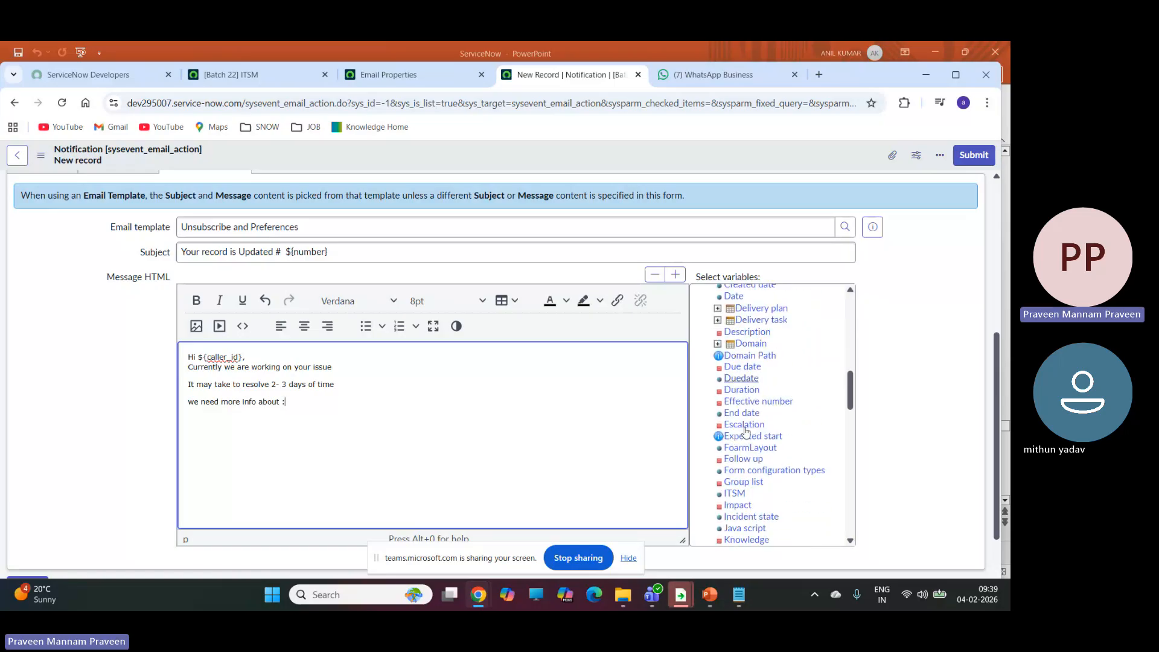
pyautogui.scroll(-5, 746, 431)
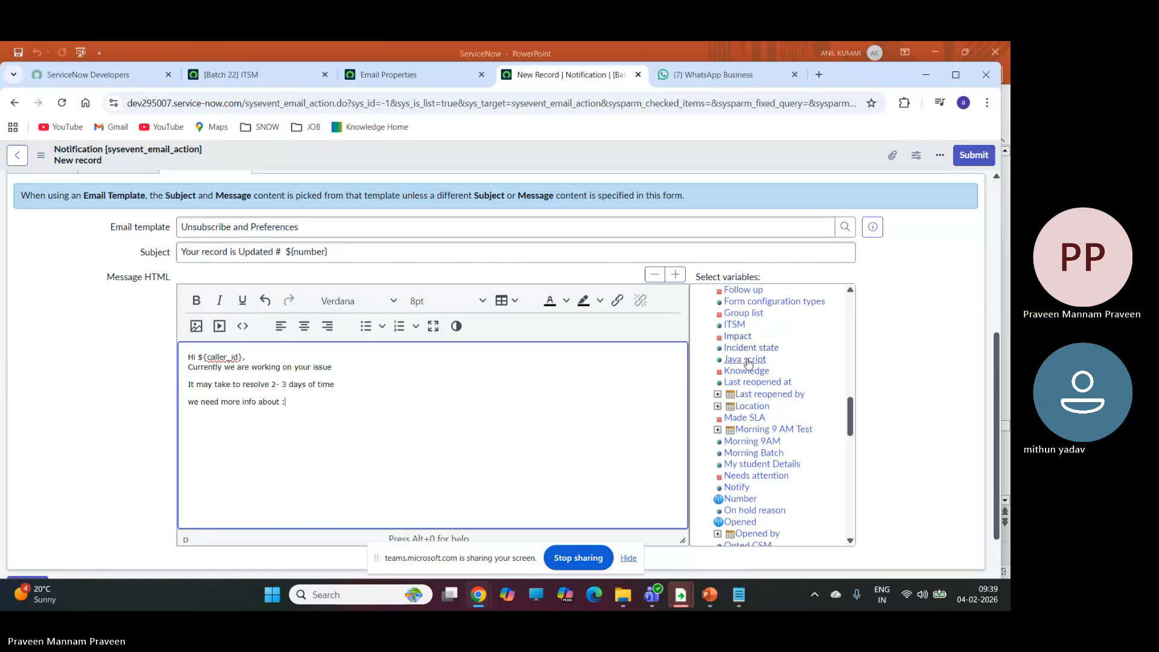
pyautogui.scroll(-3, 749, 362)
pyautogui.scroll(-5, 745, 388)
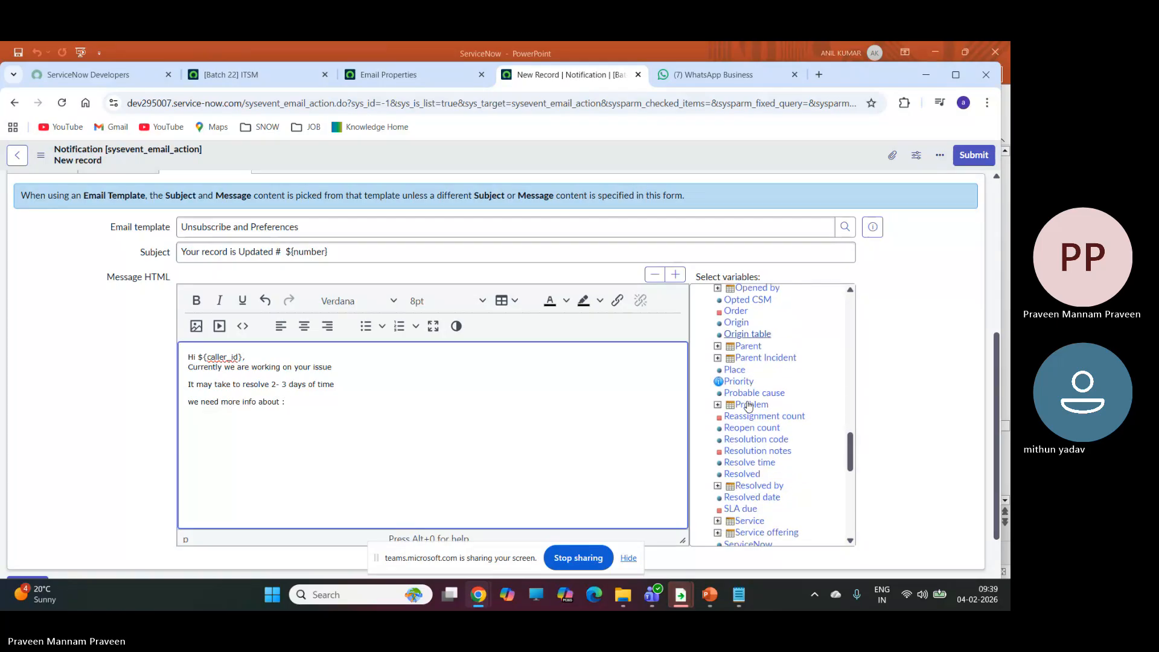
pyautogui.click(772, 440)
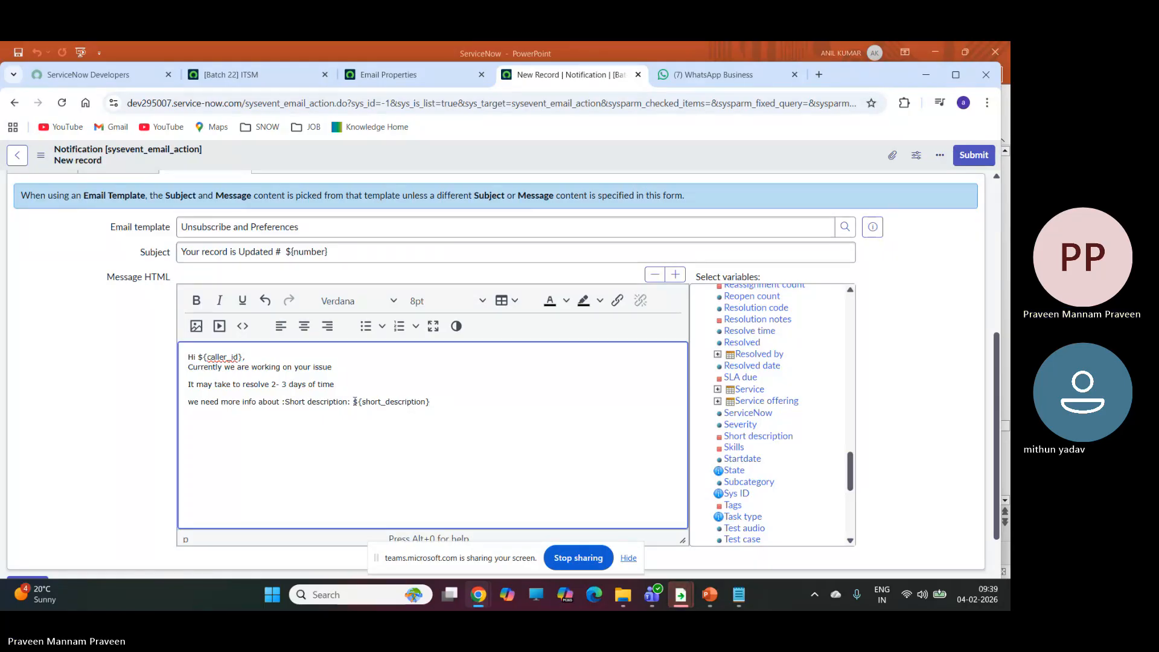
pyautogui.moveTo(351, 402); pyautogui.dragTo(285, 402)
pyautogui.press('BackSpace')
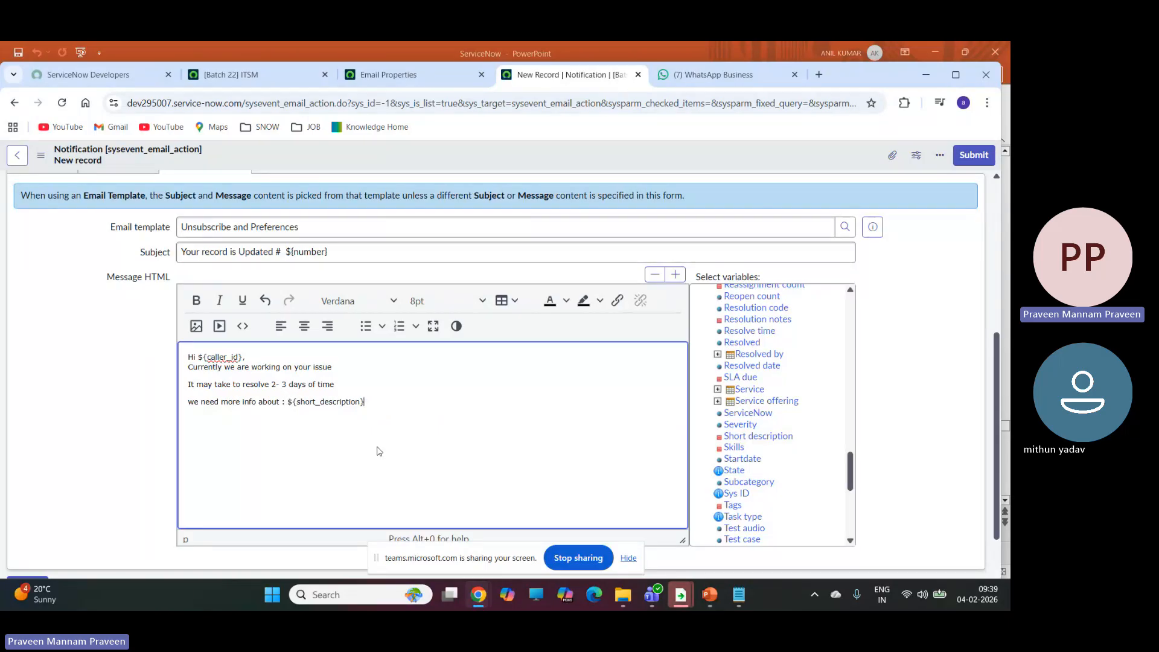
# Leave a blank line below the short description line and add the closing "Thanks You".
pyautogui.press('Return')
pyautogui.press('Return')
pyautogui.write('Thanks You')
# Insert the Assigned to variable on a new line below "Thanks You" and remove its label, keeping only ${assigned_to}.
pyautogui.press('Return')
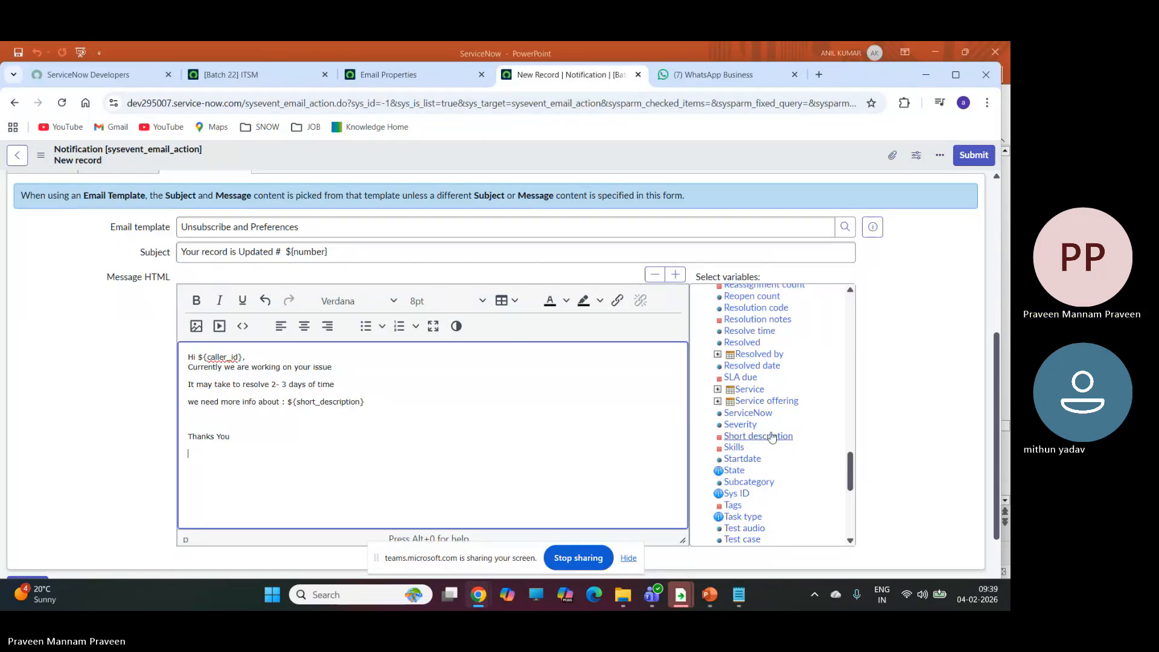
pyautogui.scroll(3, 765, 423)
pyautogui.scroll(6, 766, 415)
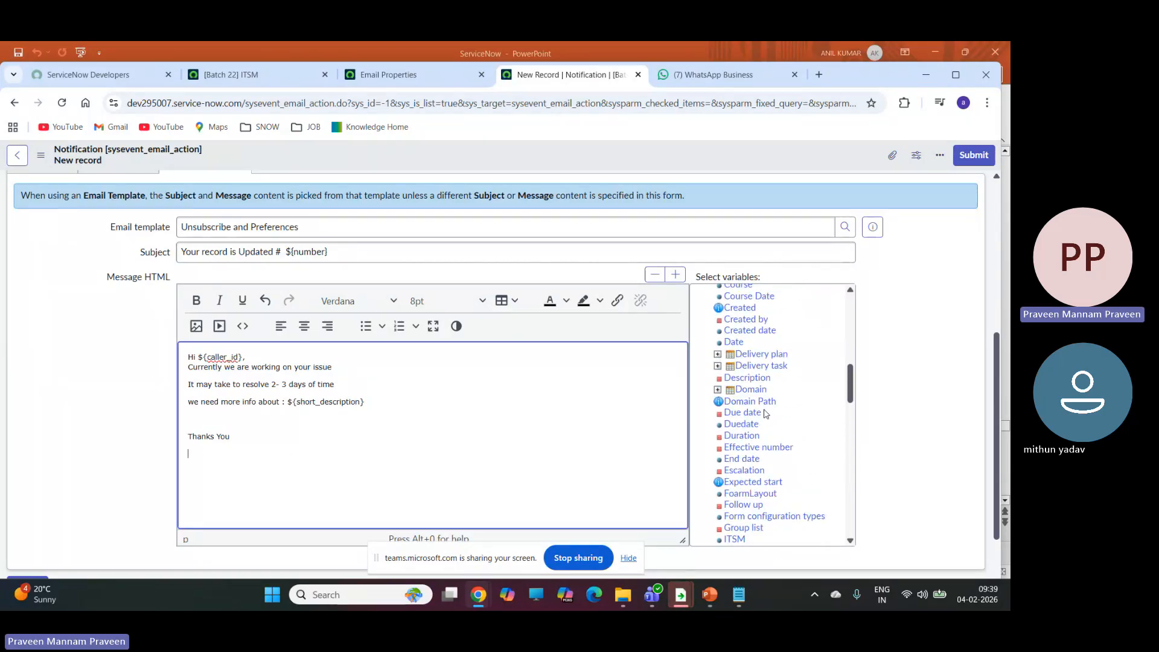
pyautogui.scroll(5, 765, 412)
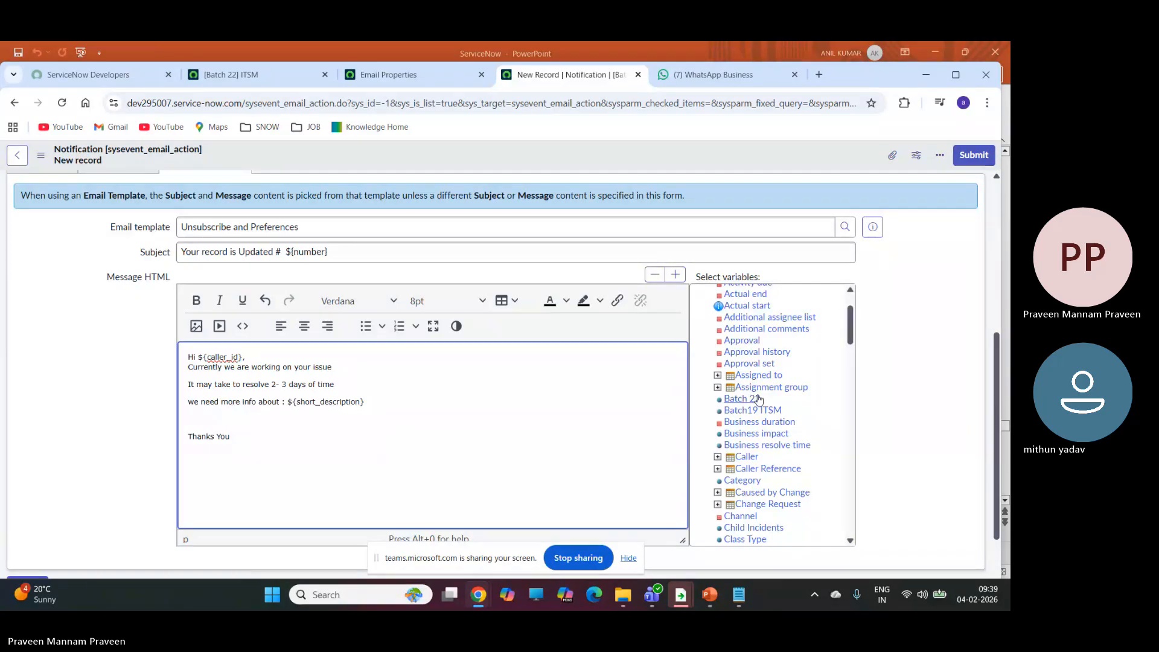
pyautogui.click(757, 377)
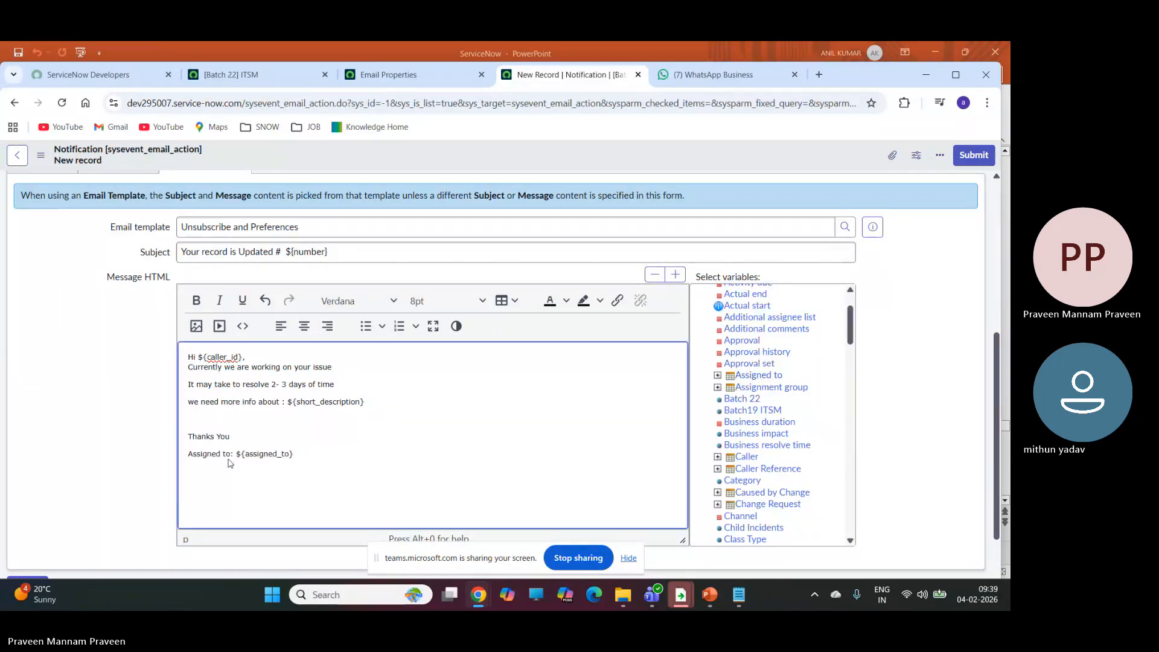
pyautogui.moveTo(233, 454); pyautogui.dragTo(184, 454)
pyautogui.press('BackSpace')
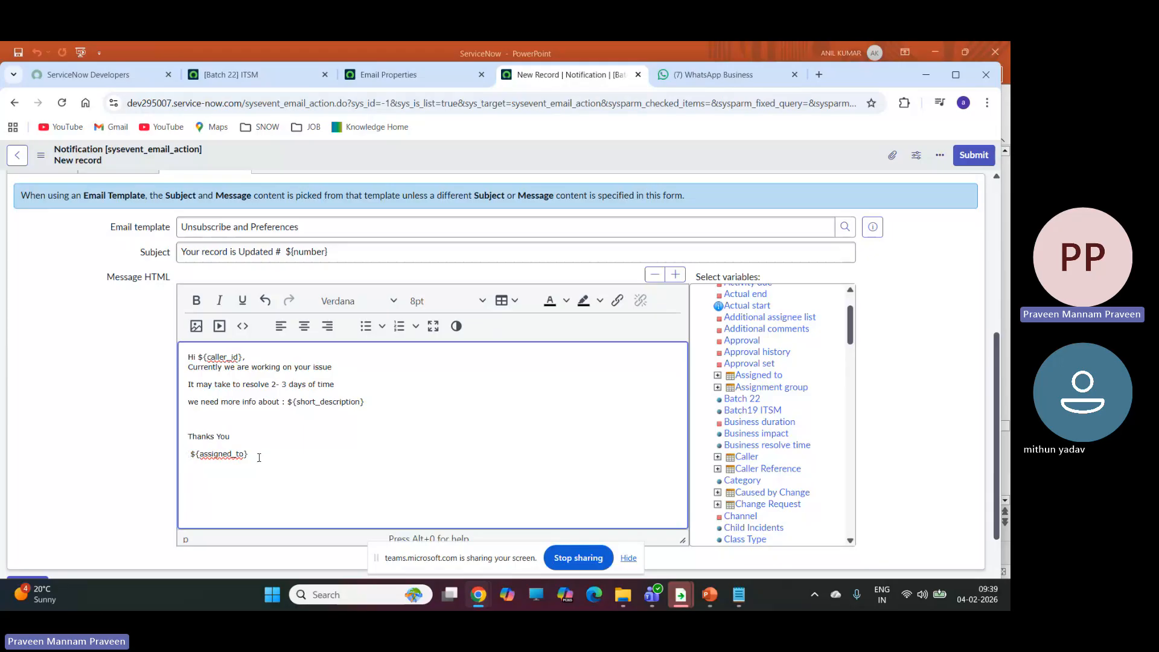
# Add the line "Link: ${URI_REF}" to the message body below the short description line, with a blank line above it.
pyautogui.click(394, 402)
pyautogui.press('Return')
pyautogui.press('Return')
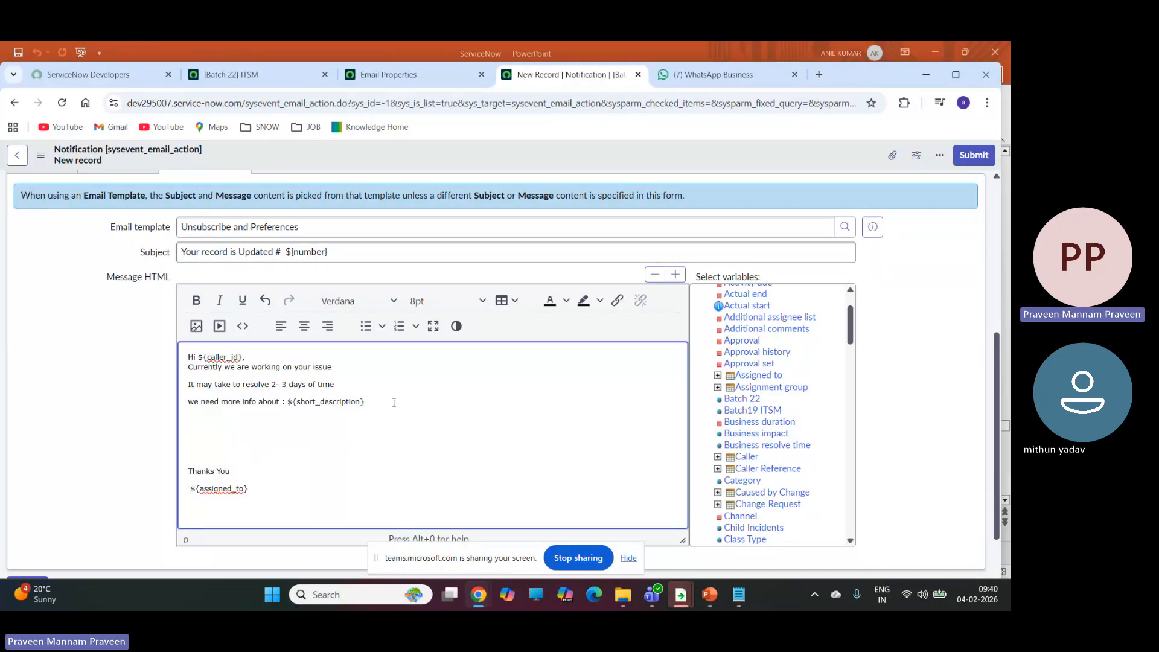
pyautogui.write('Link:')
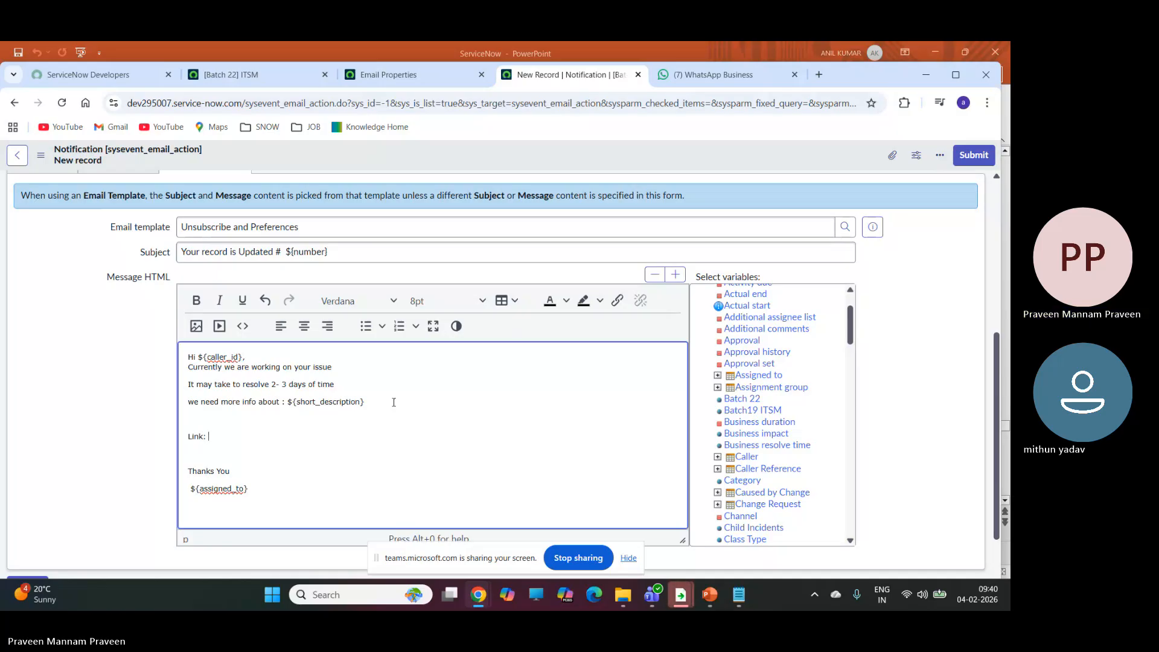
pyautogui.write('${U')
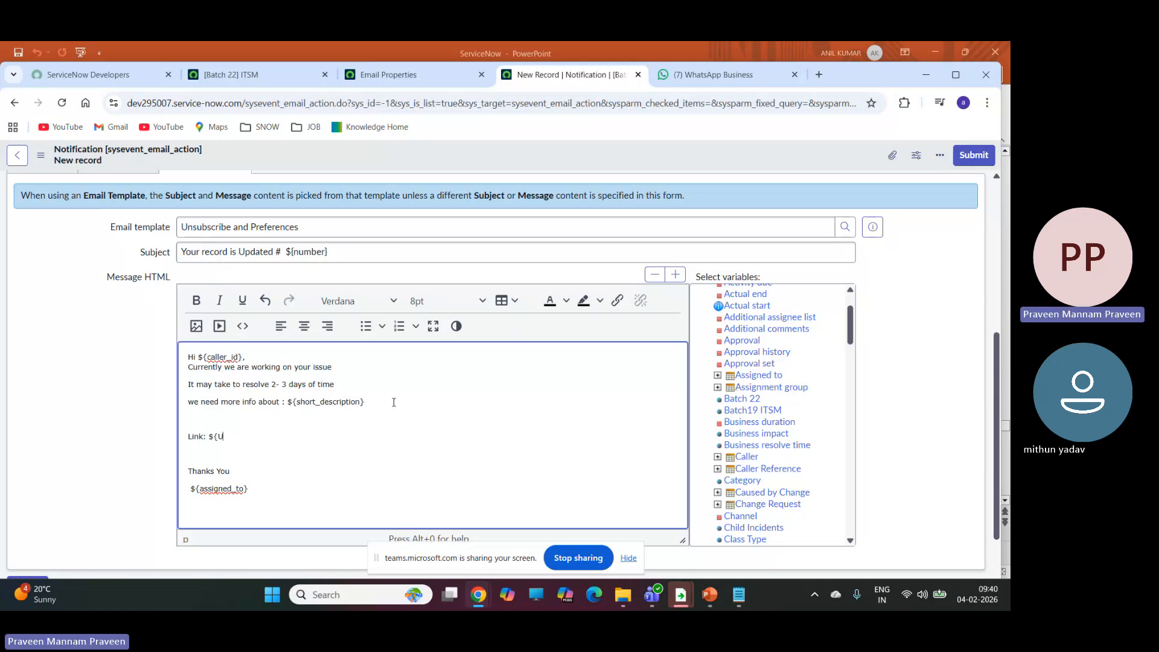
pyautogui.write('RL')
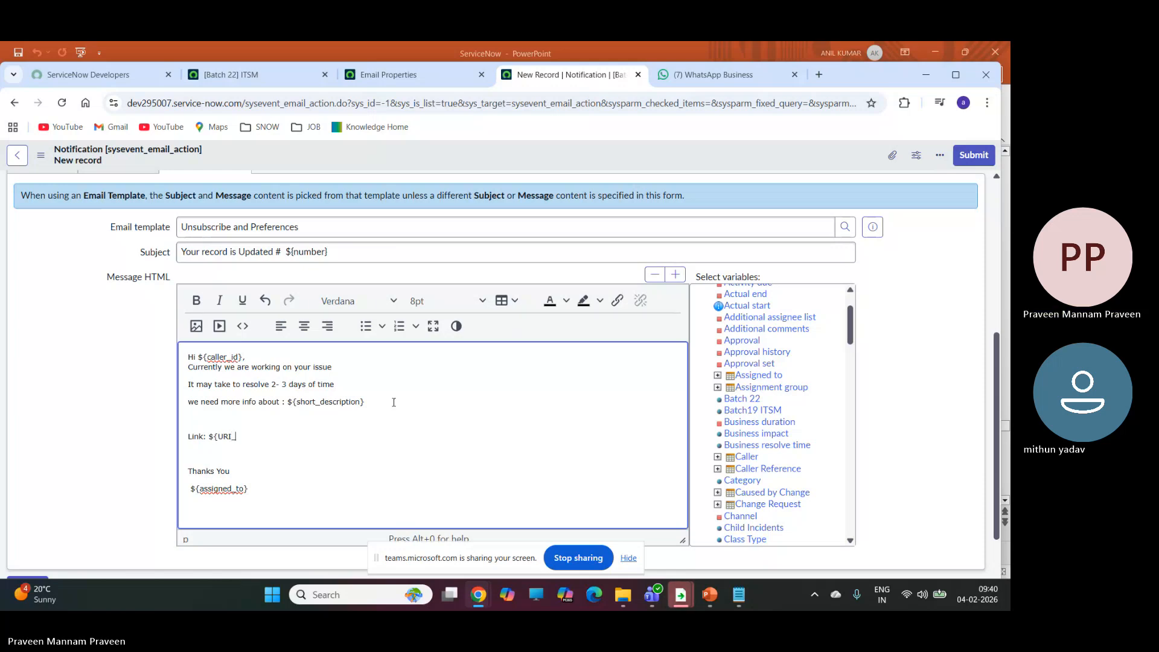
pyautogui.write('_REF')
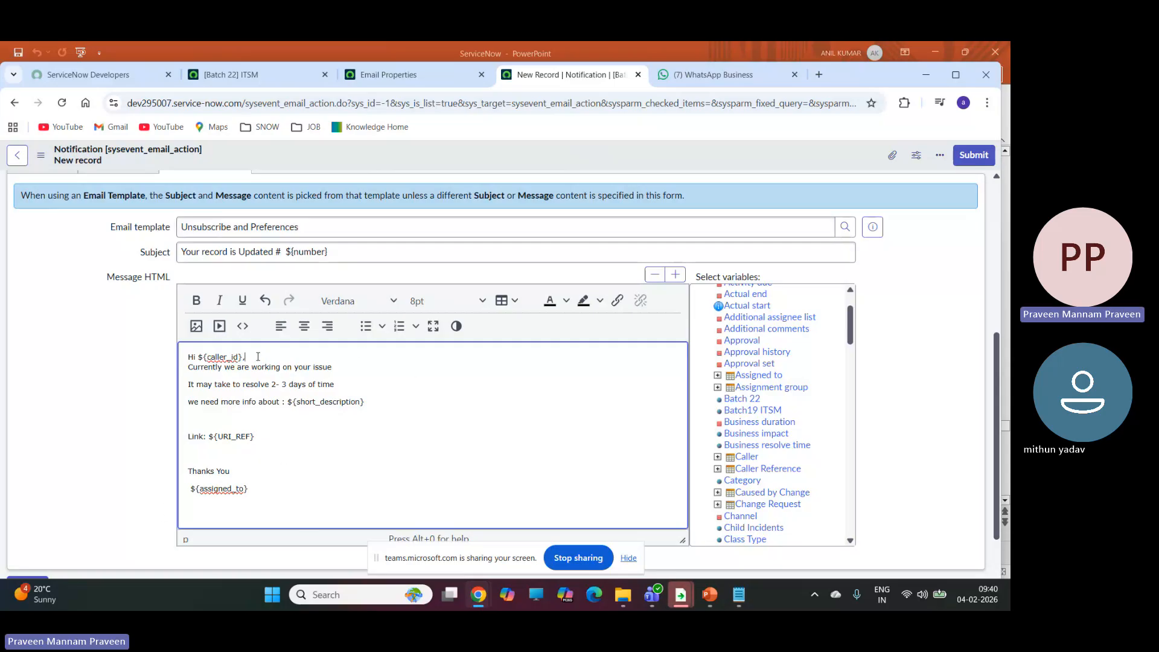
# Insert a blank line below the greeting in the message body and save the notification record.
pyautogui.press('Return')
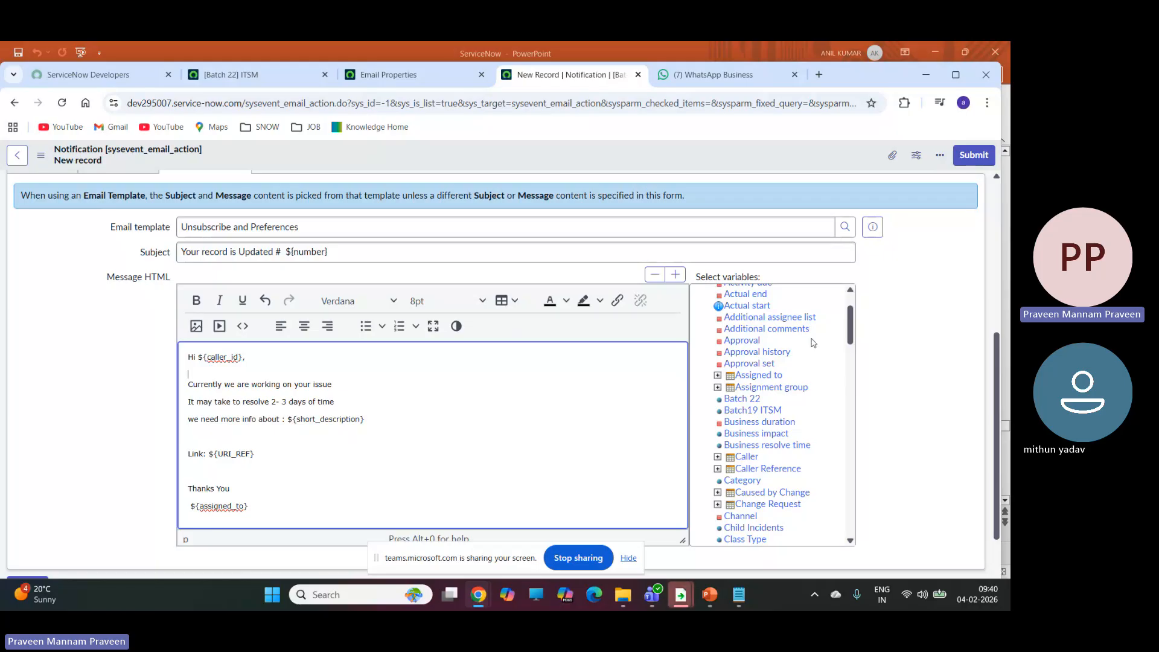
pyautogui.scroll(6, 929, 376)
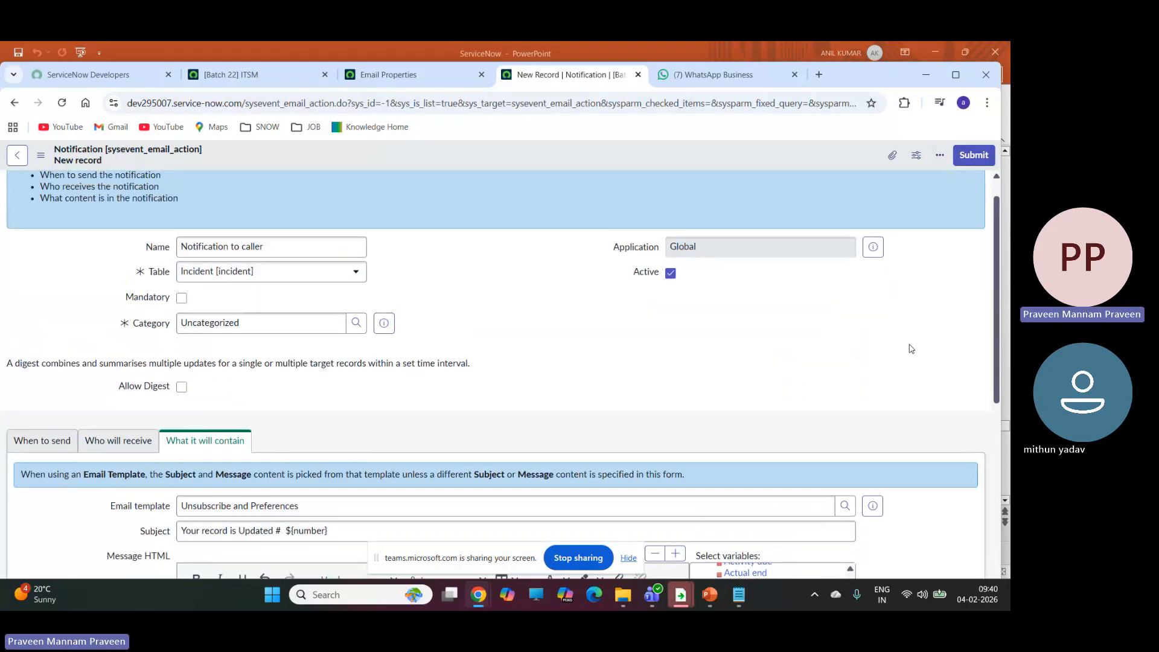
pyautogui.scroll(-6, 888, 341)
pyautogui.scroll(-1, 888, 341)
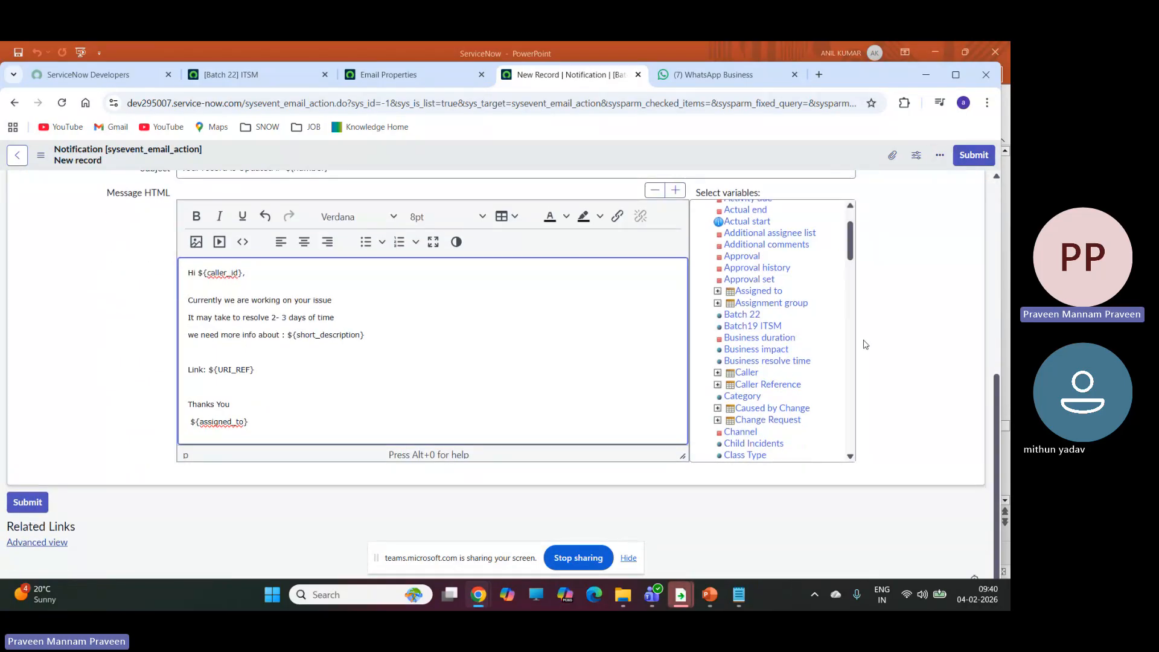
pyautogui.scroll(6, 420, 403)
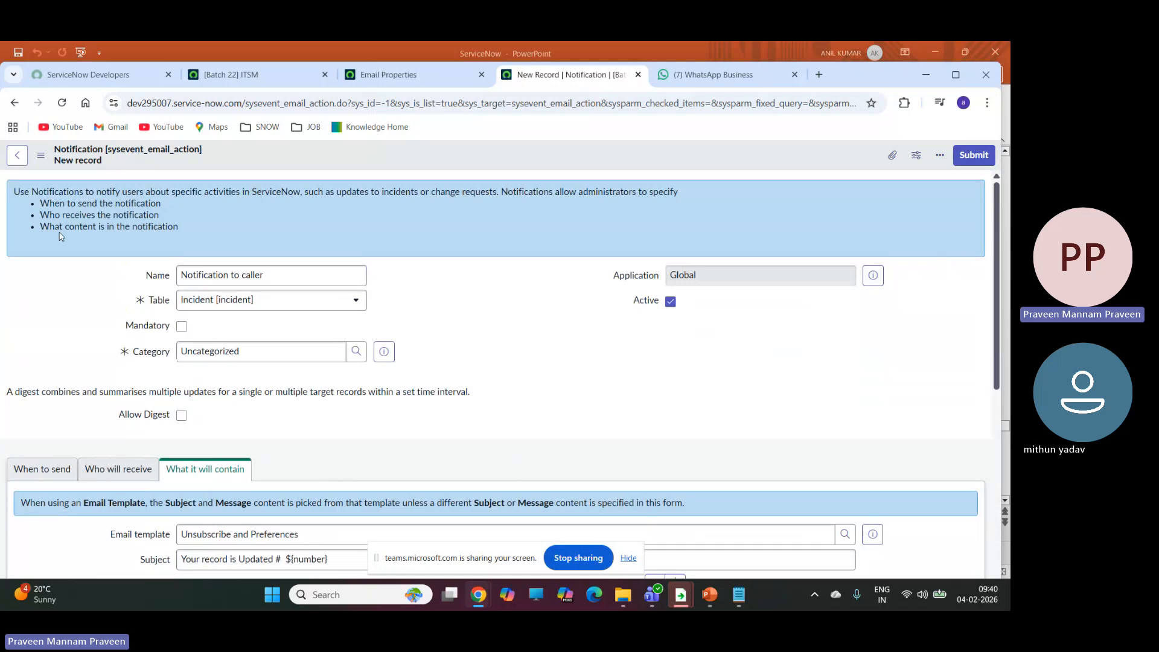
pyautogui.click(39, 155)
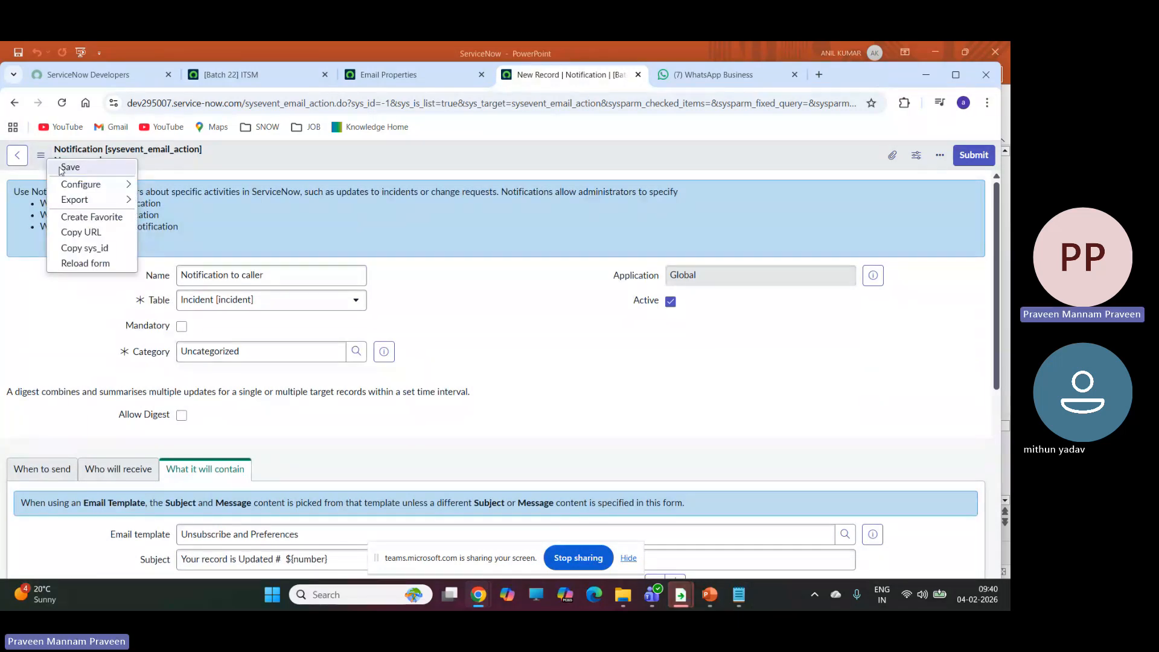
pyautogui.click(61, 168)
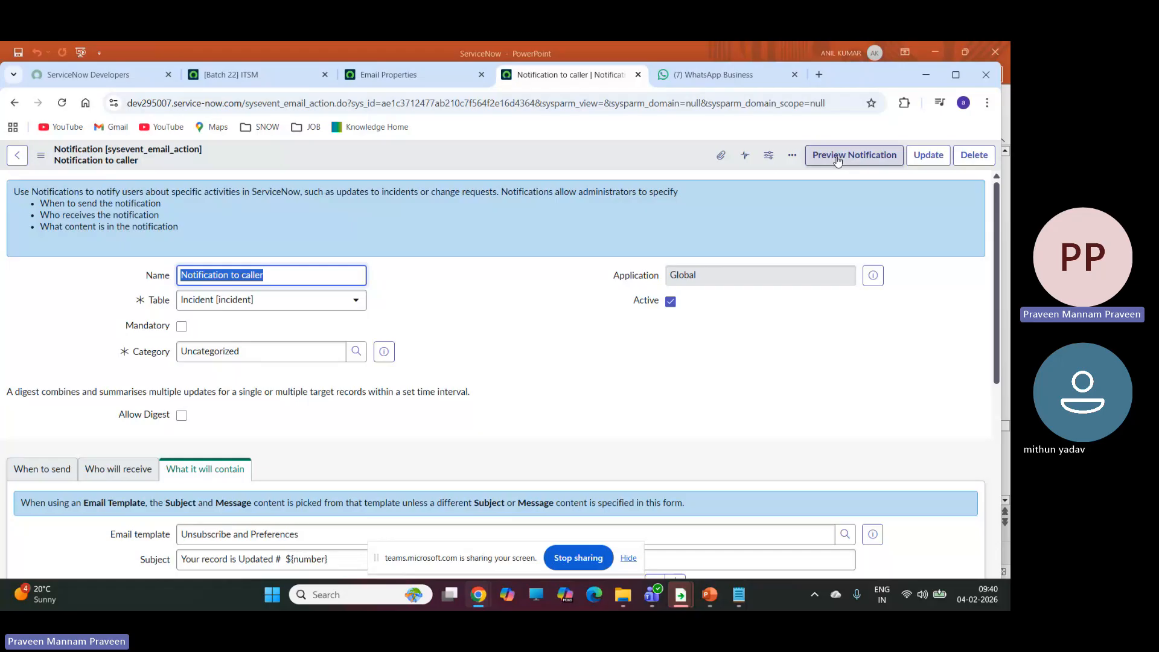
# Preview the notification, check its recipients, subject, body, record link and footer links, and close the preview.
pyautogui.click(839, 162)
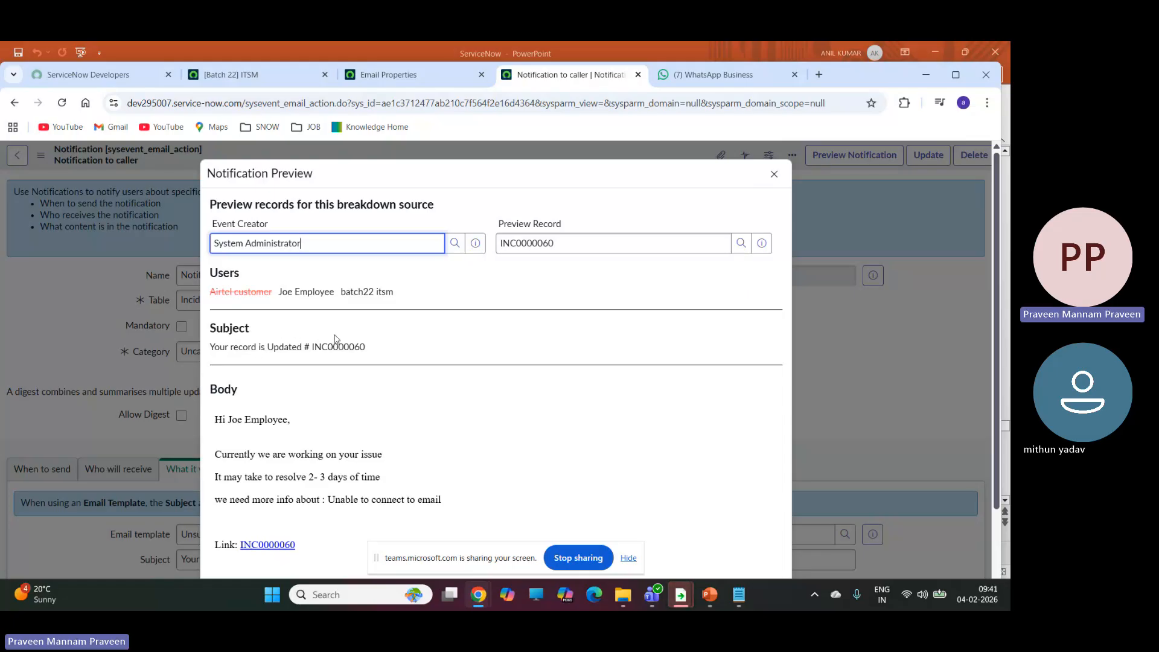
pyautogui.scroll(-1, 486, 320)
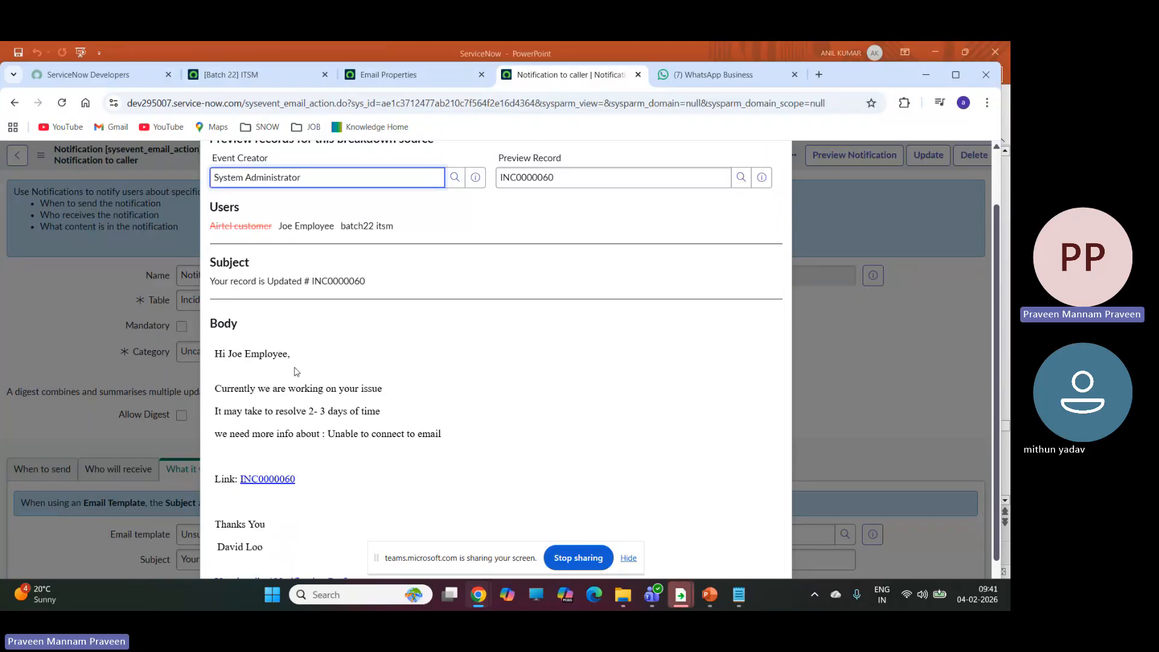
pyautogui.scroll(-1, 266, 371)
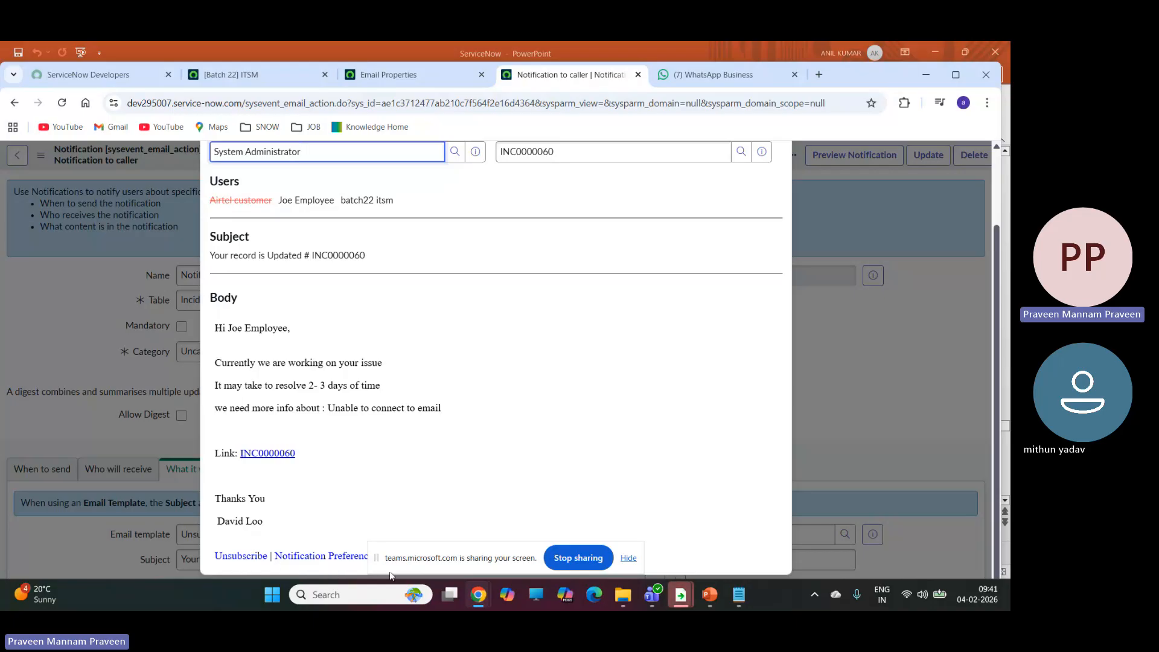
pyautogui.click(628, 558)
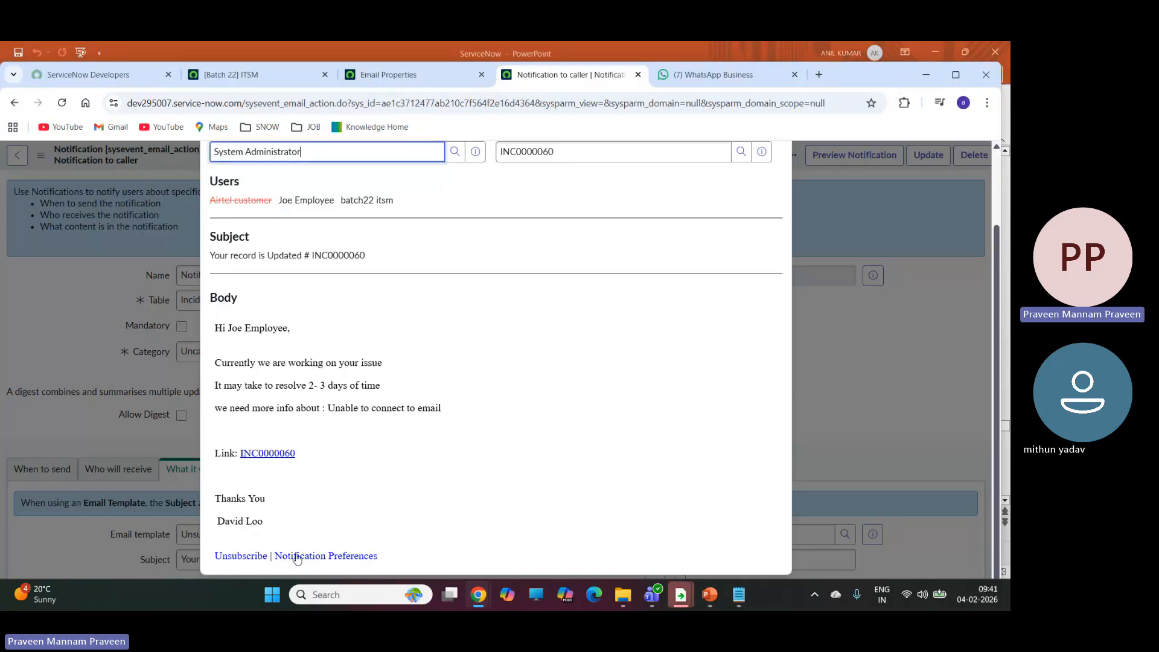
pyautogui.scroll(2, 845, 310)
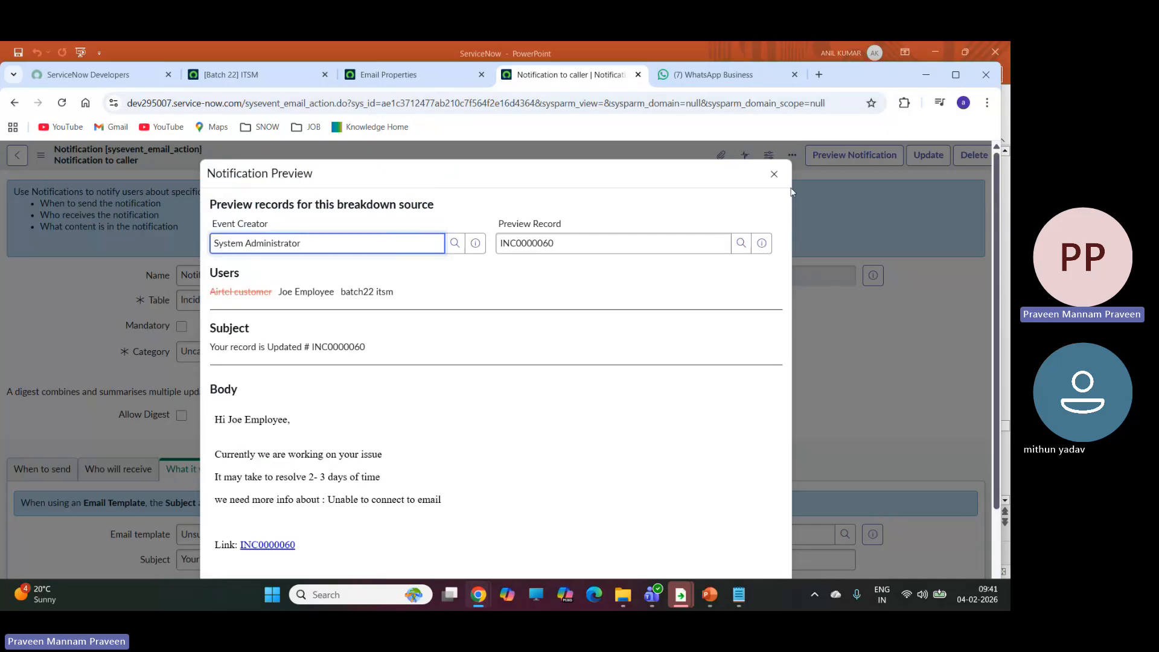
pyautogui.click(774, 176)
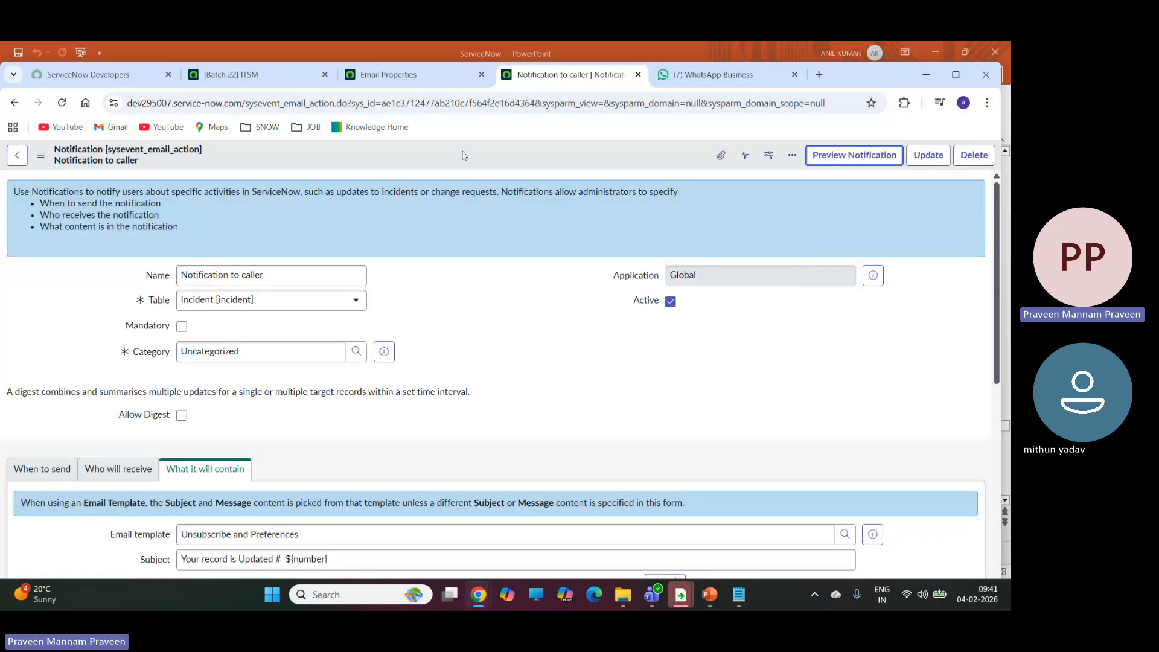
# Filter the navigator for "incident" and open the Create New incident form in a new browser tab.
pyautogui.click(231, 75)
pyautogui.doubleClick(125, 193)
pyautogui.press('BackSpace')
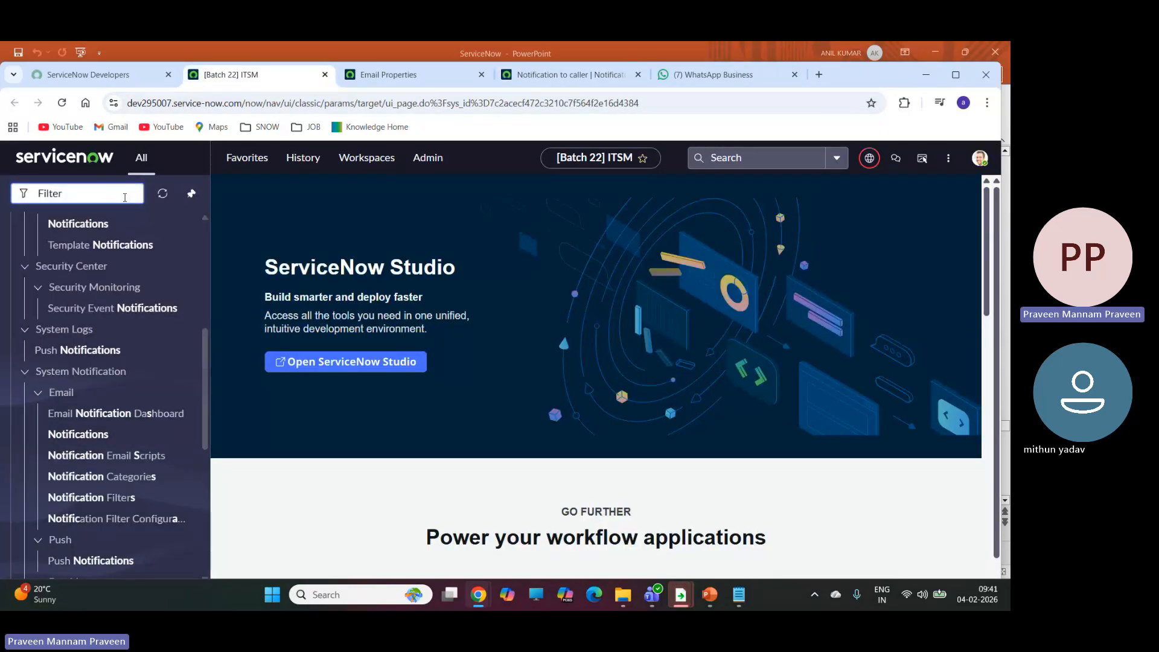
pyautogui.write('in')
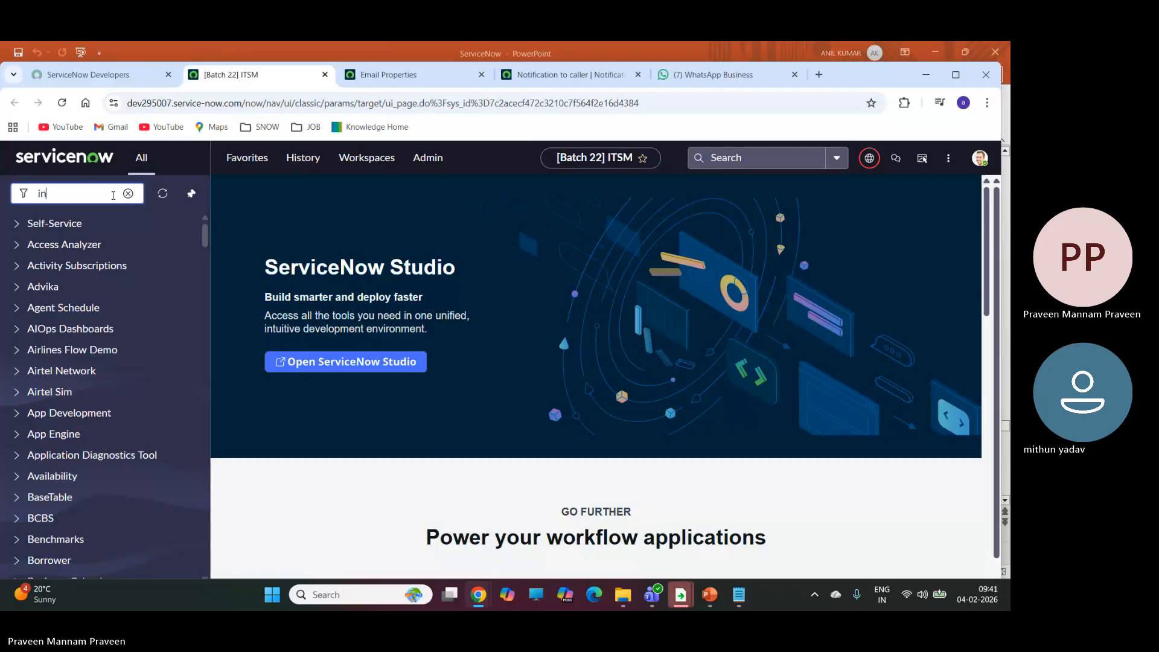
pyautogui.write('cident')
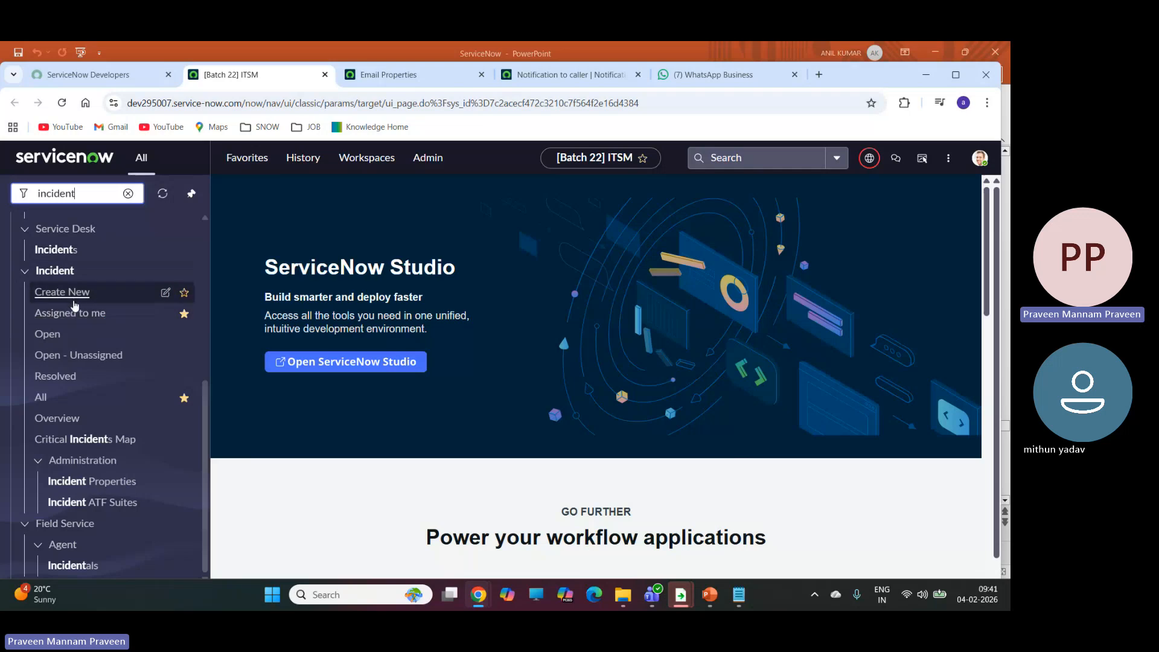
pyautogui.rightClick(73, 295)
pyautogui.click(115, 308)
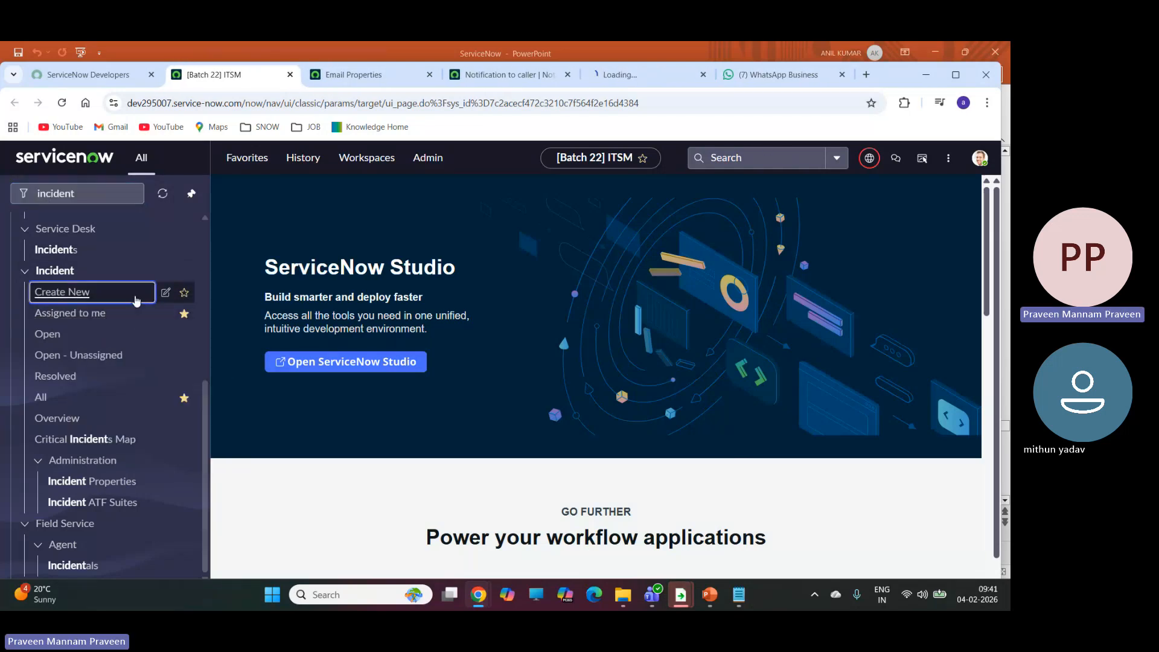
pyautogui.click(618, 76)
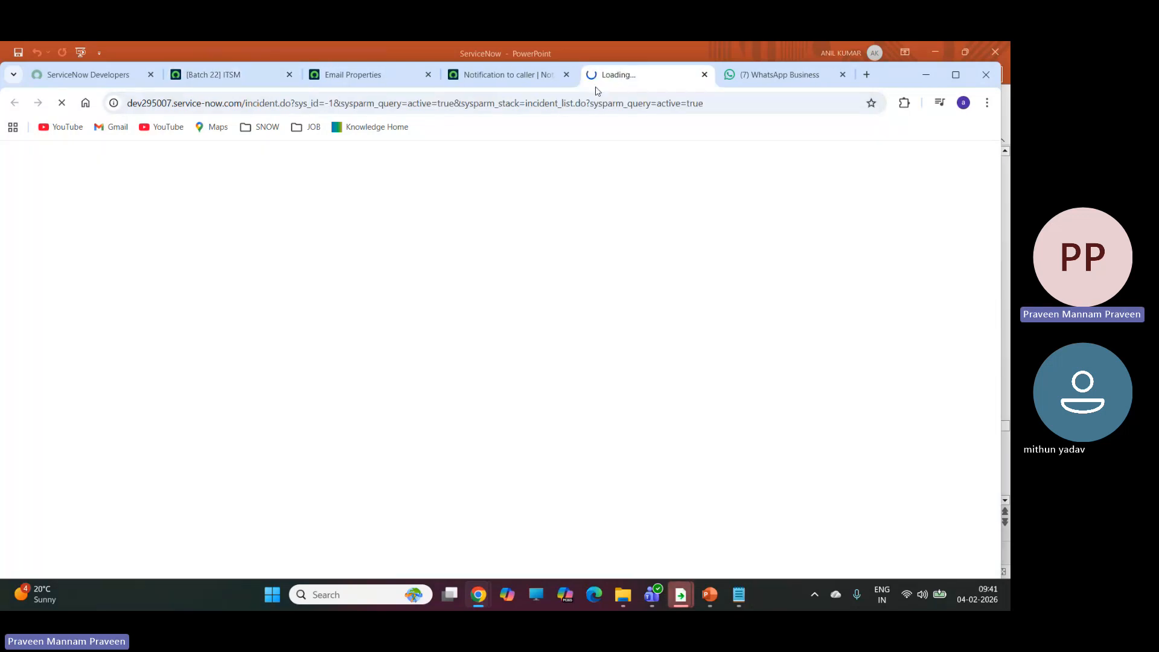
# Filter the navigator for "emails" and open the System Logs Emails list in a new browser tab.
pyautogui.click(224, 75)
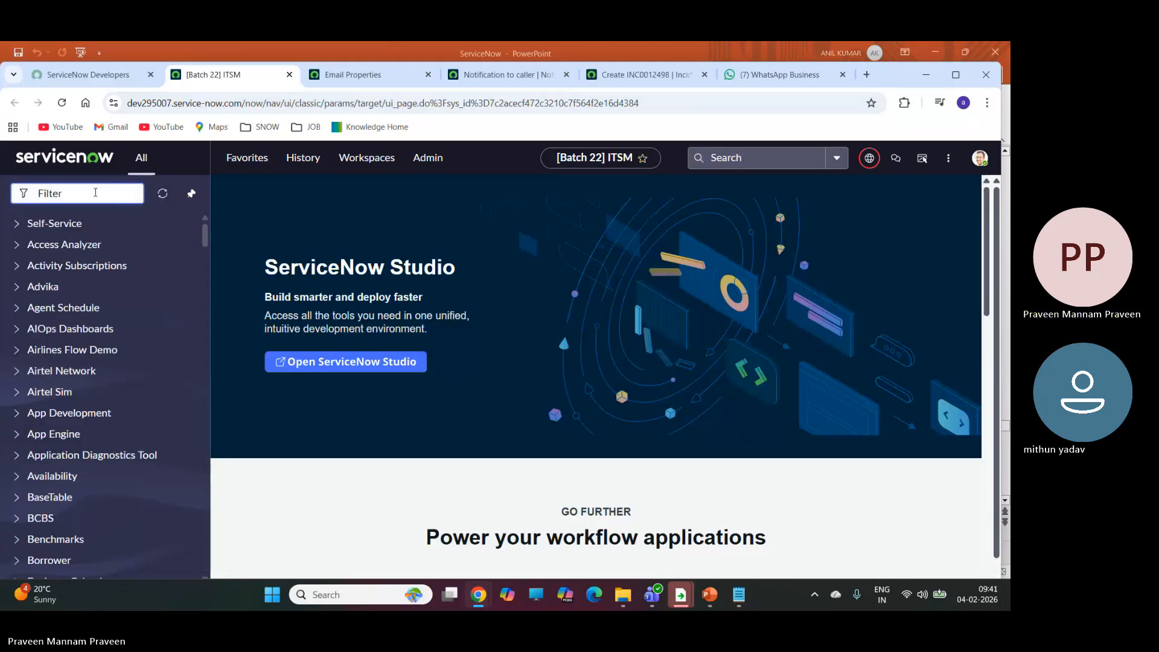
pyautogui.click(95, 193)
pyautogui.write('emails')
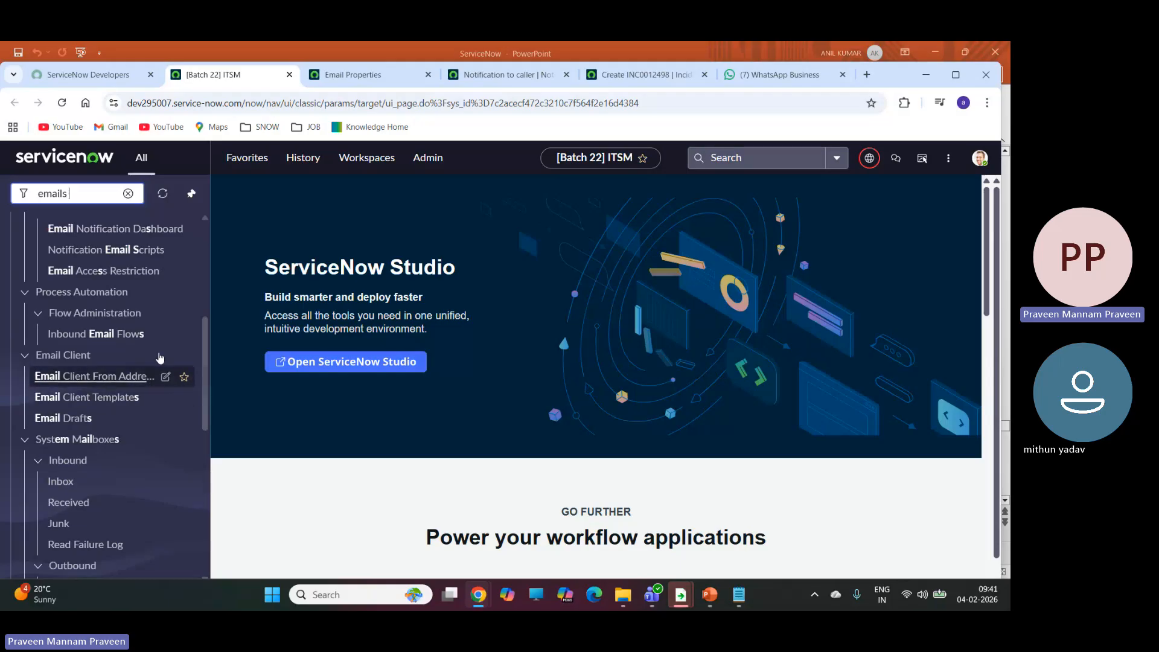
pyautogui.scroll(3, 114, 345)
pyautogui.scroll(2, 131, 348)
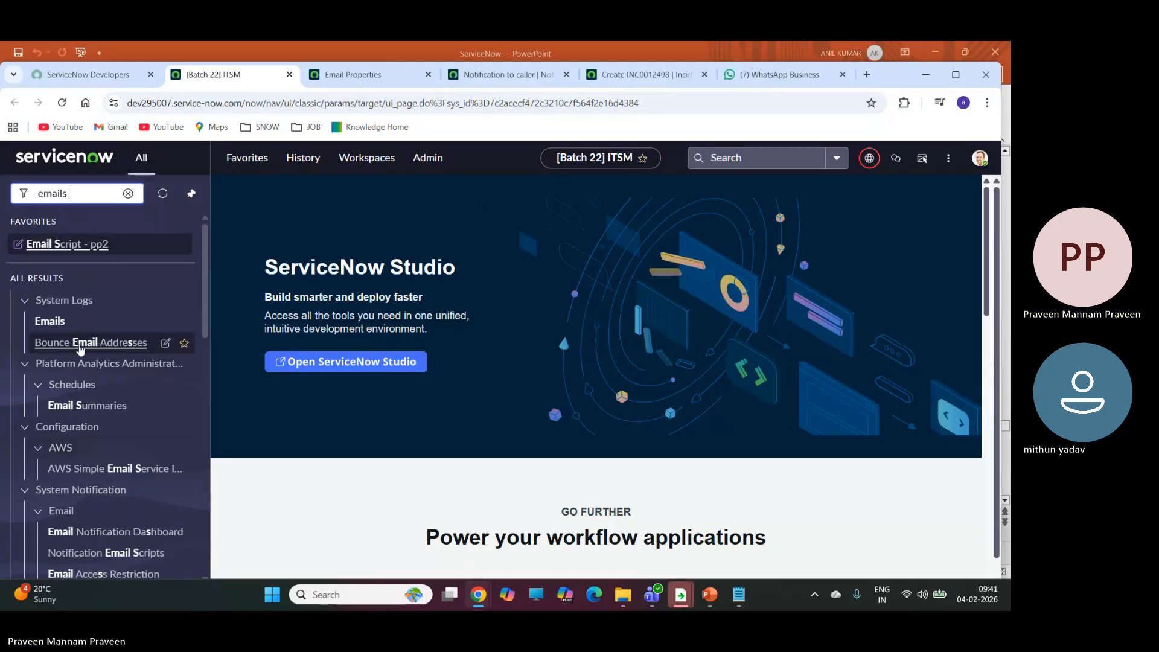
pyautogui.rightClick(42, 321)
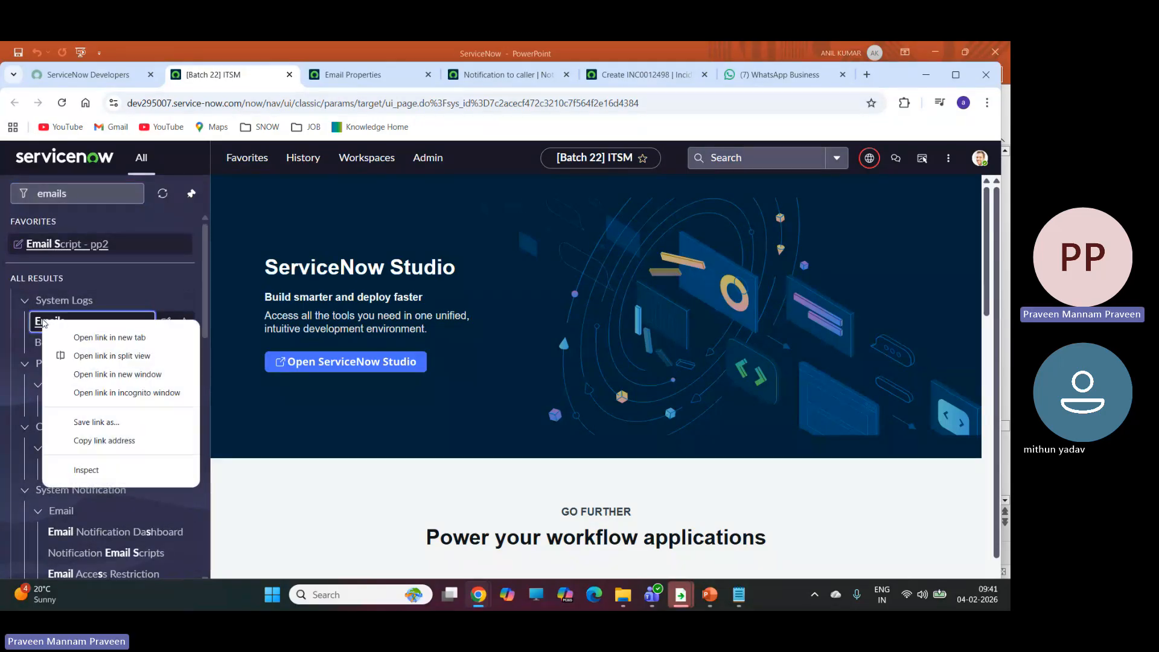
pyautogui.click(106, 333)
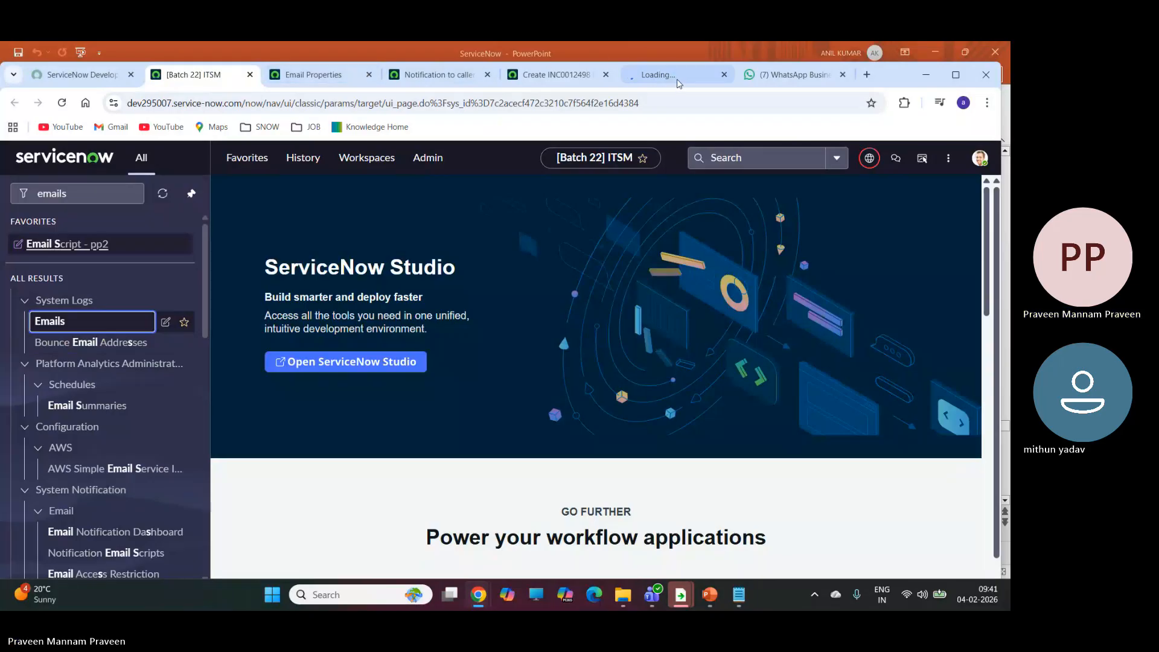
pyautogui.click(652, 84)
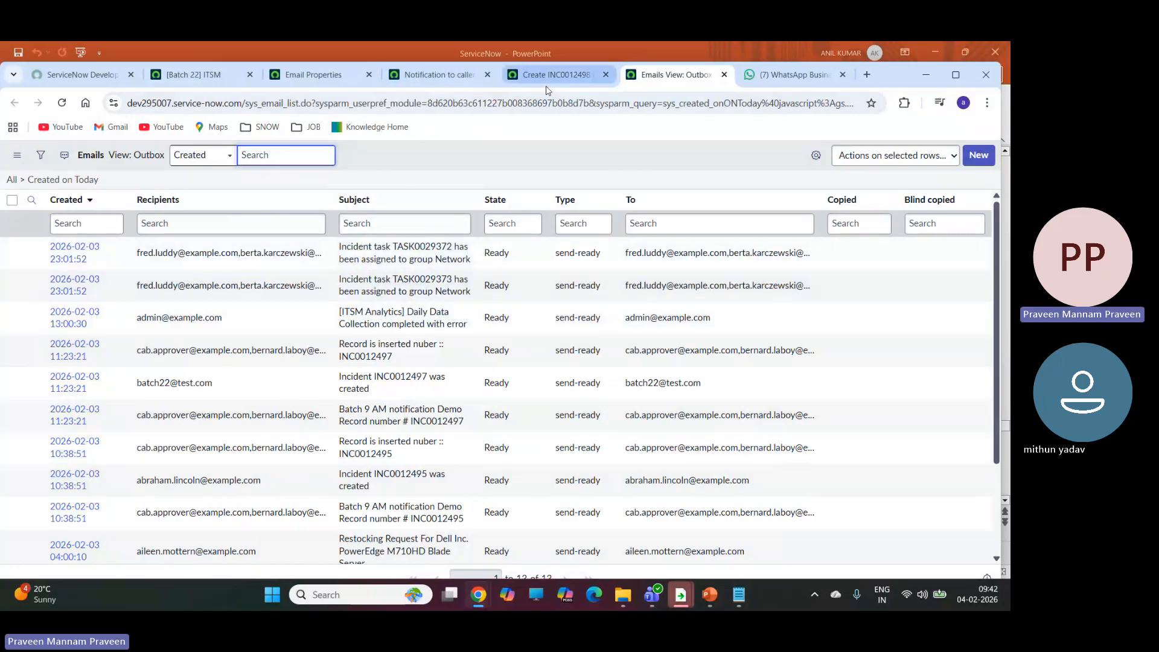
# Close the browser tab with the Email Properties page.
pyautogui.click(426, 72)
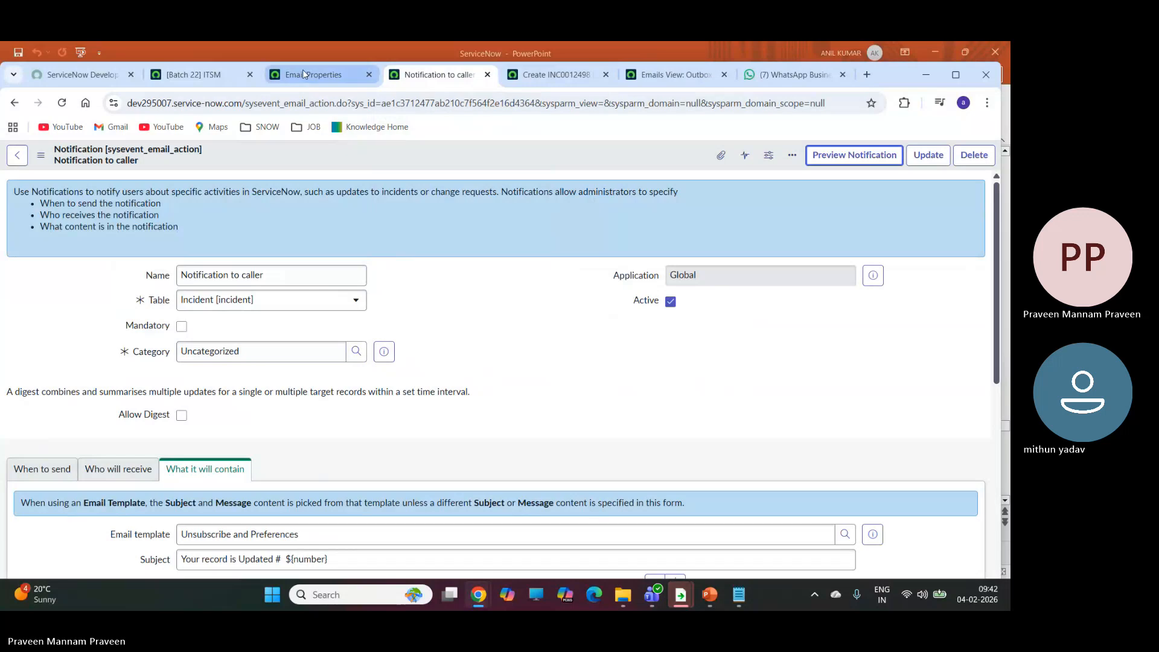
pyautogui.click(311, 74)
pyautogui.click(368, 75)
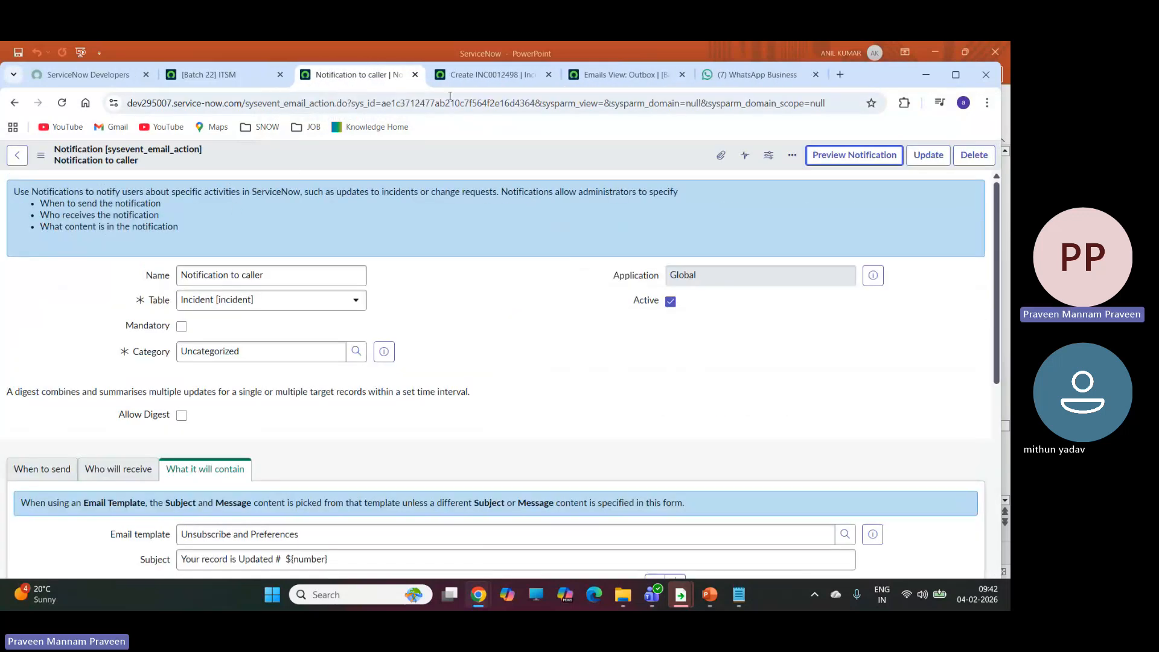
# Set the caller of the new incident to Airtel customer from the user lookup list.
pyautogui.click(518, 76)
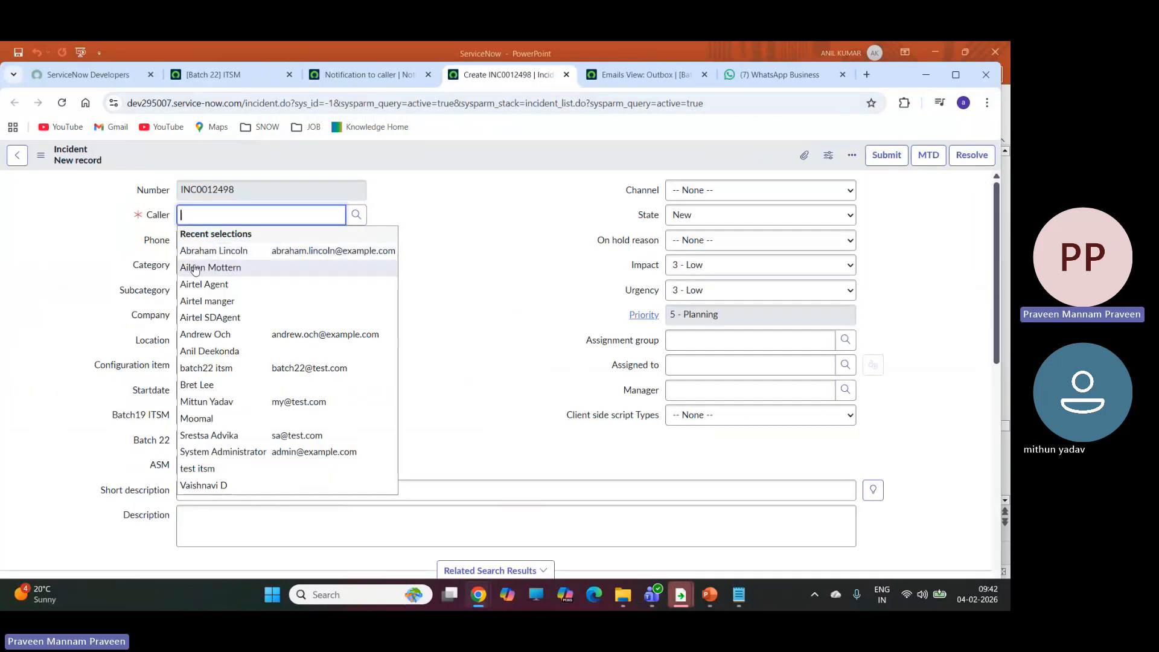
pyautogui.click(220, 285)
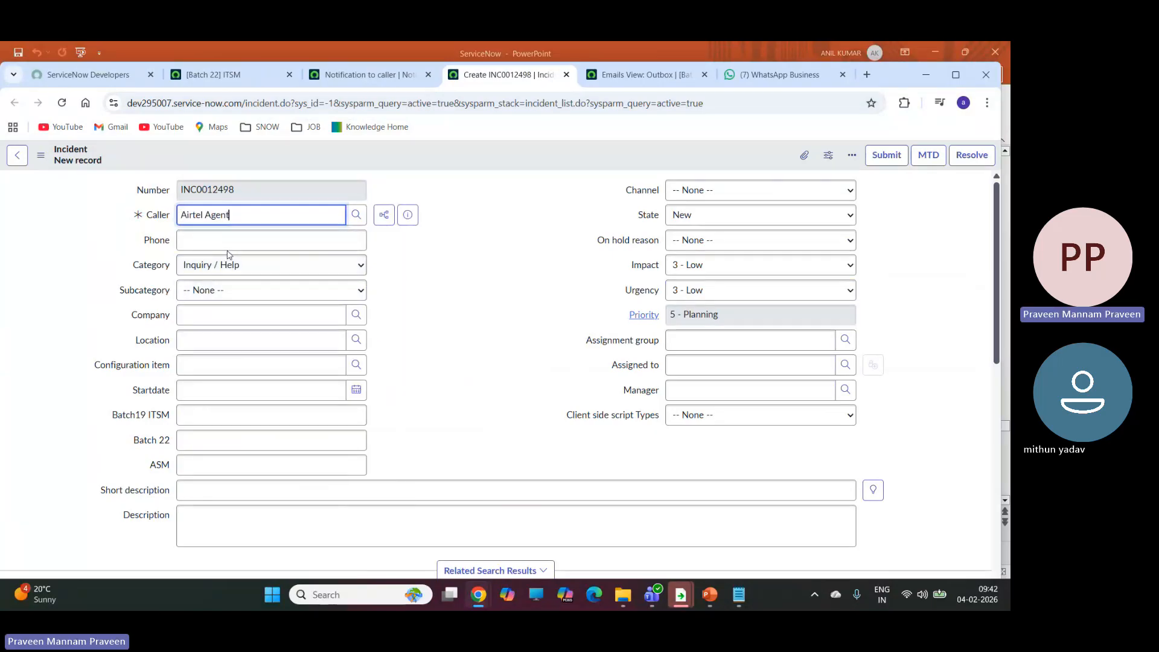
pyautogui.click(355, 215)
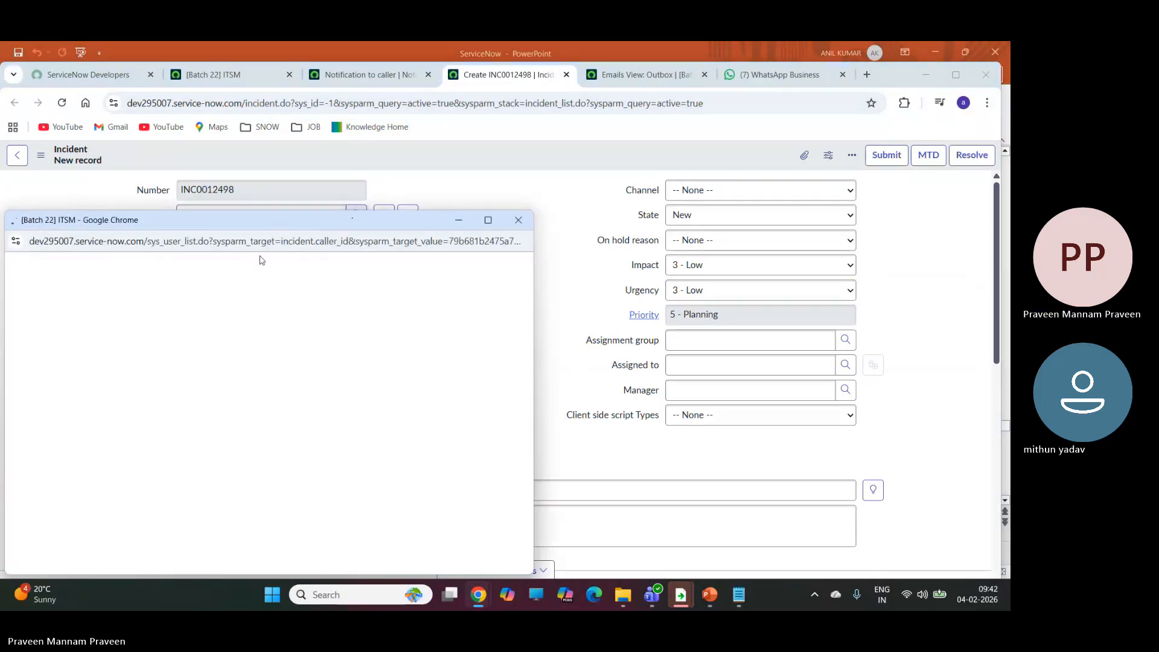
pyautogui.click(72, 439)
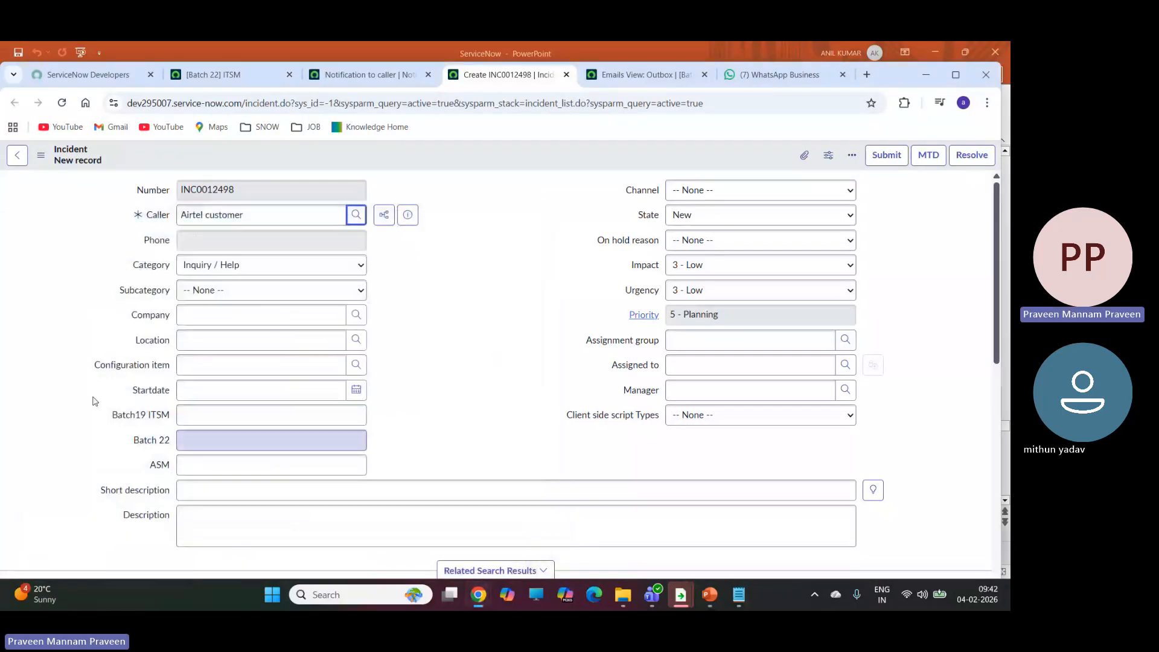
# Enter the short description "Router is not working" on the new incident and save the record without leaving the form.
pyautogui.click(189, 491)
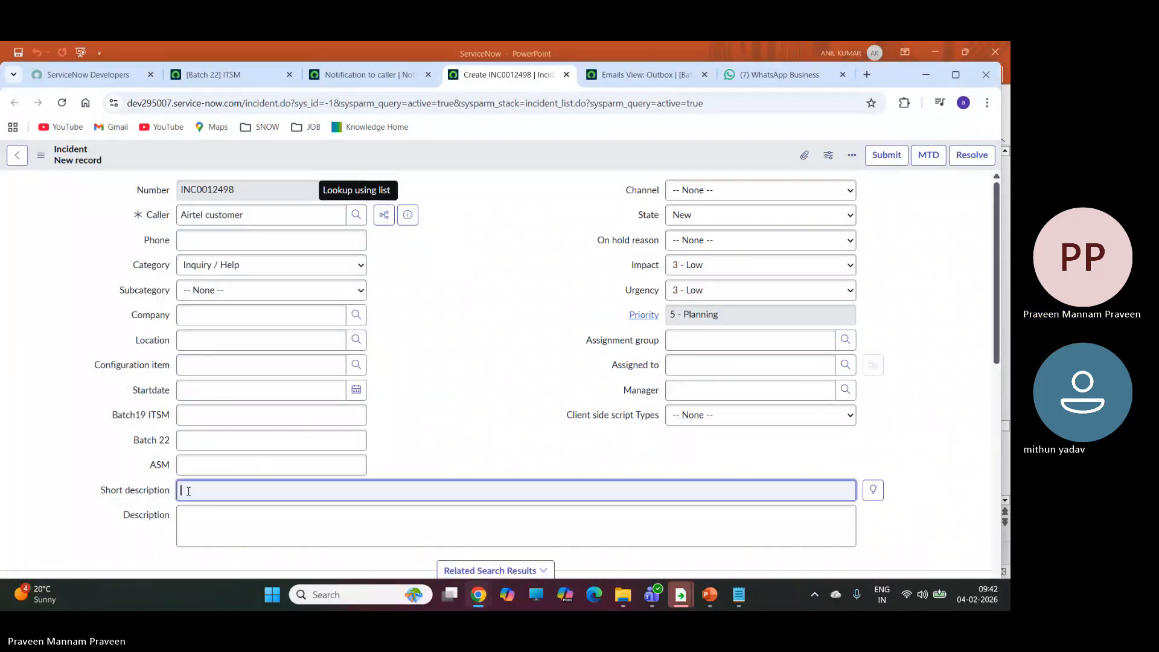
pyautogui.write('Wif')
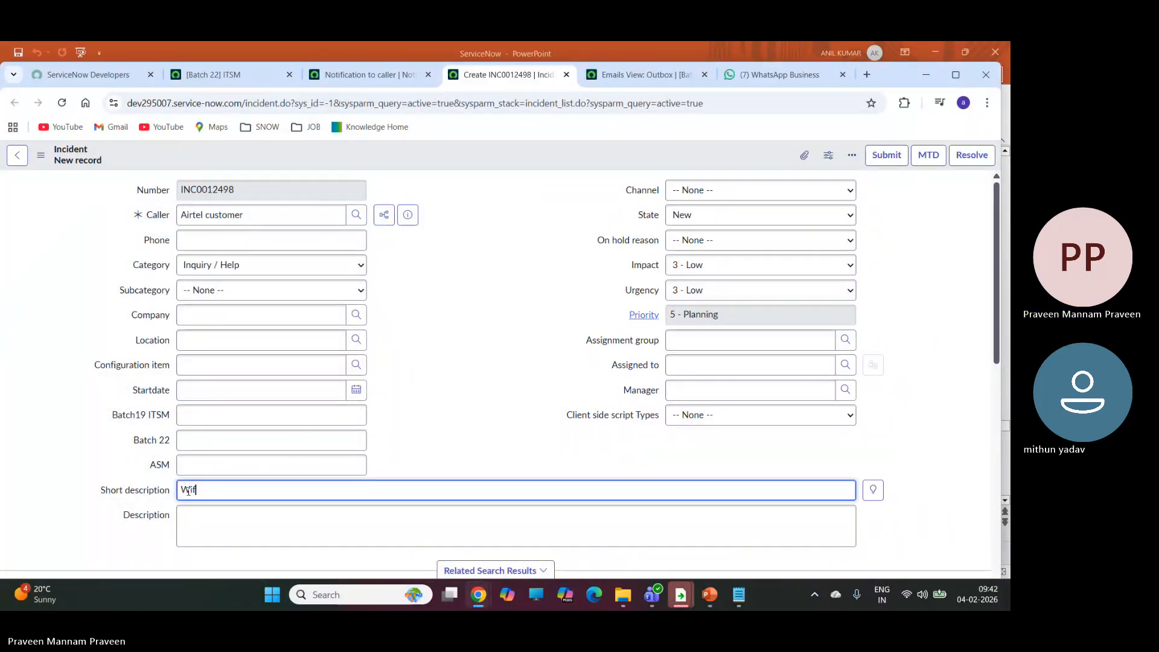
pyautogui.write('i is not w')
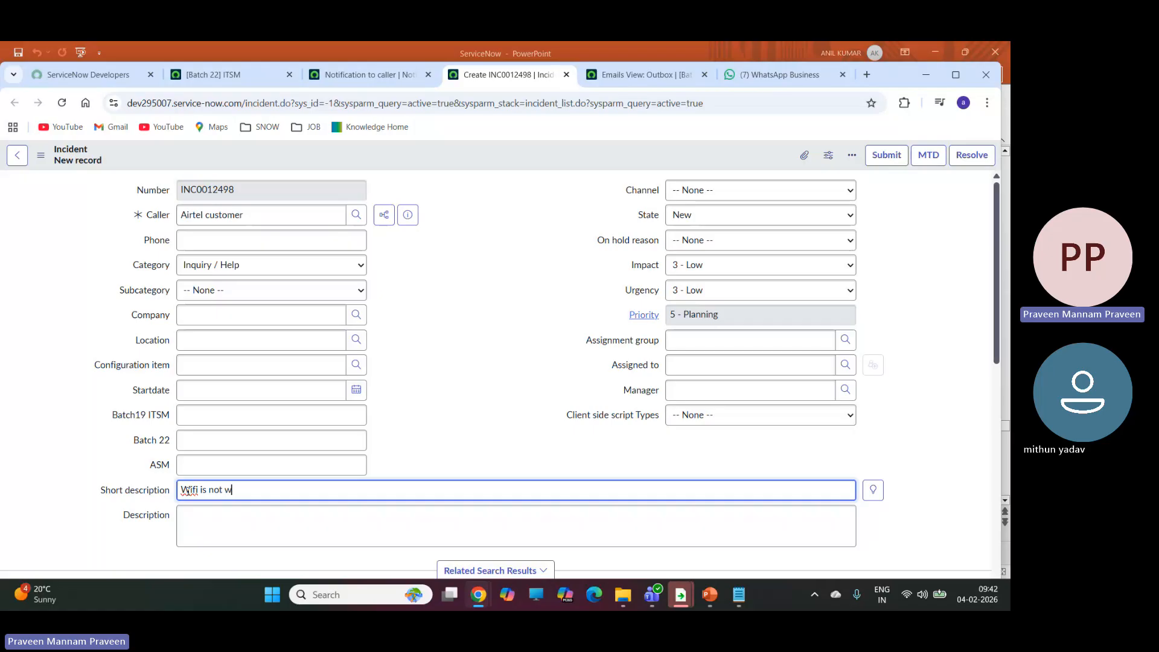
pyautogui.write('orking')
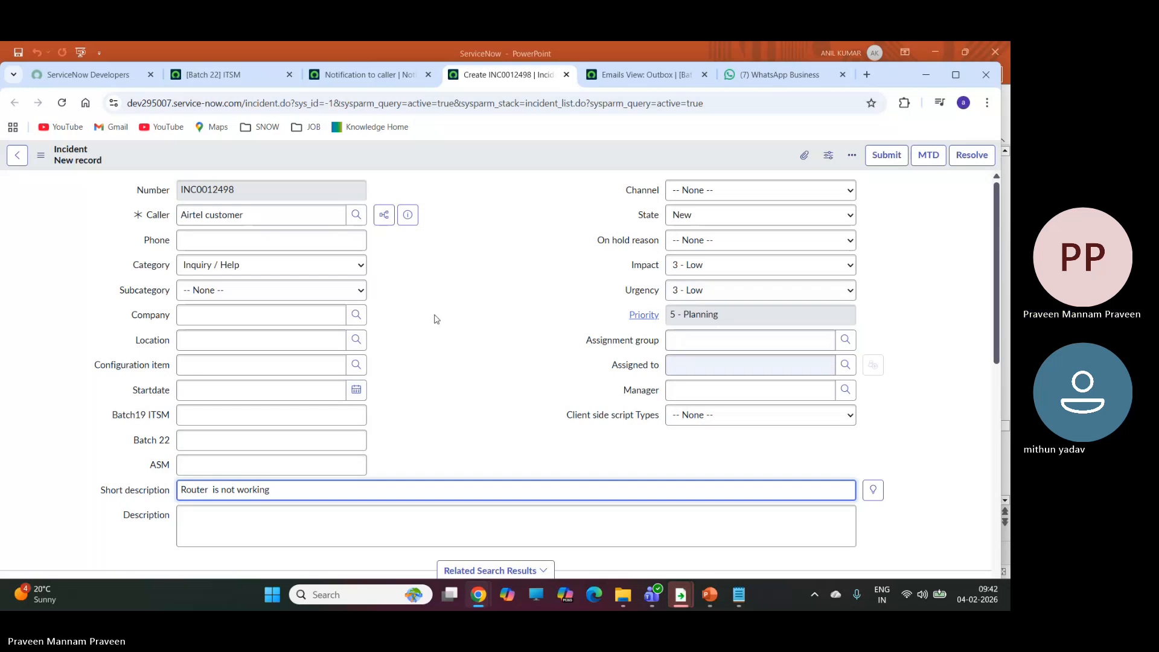
pyautogui.scroll(-2, 436, 283)
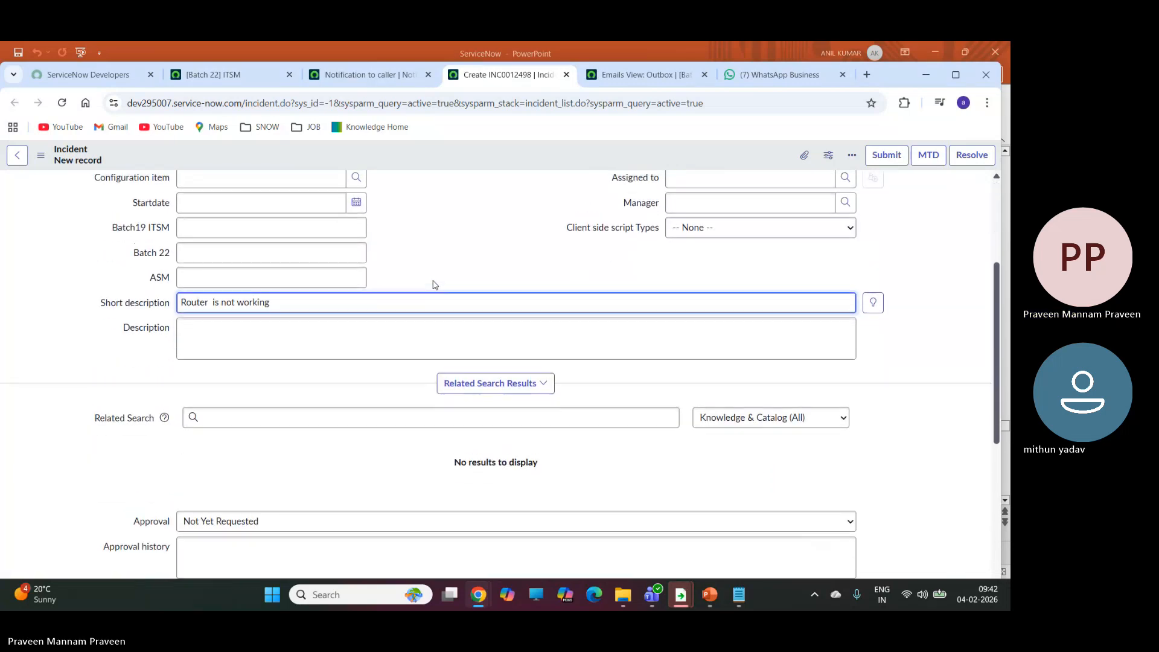
pyautogui.scroll(3, 433, 284)
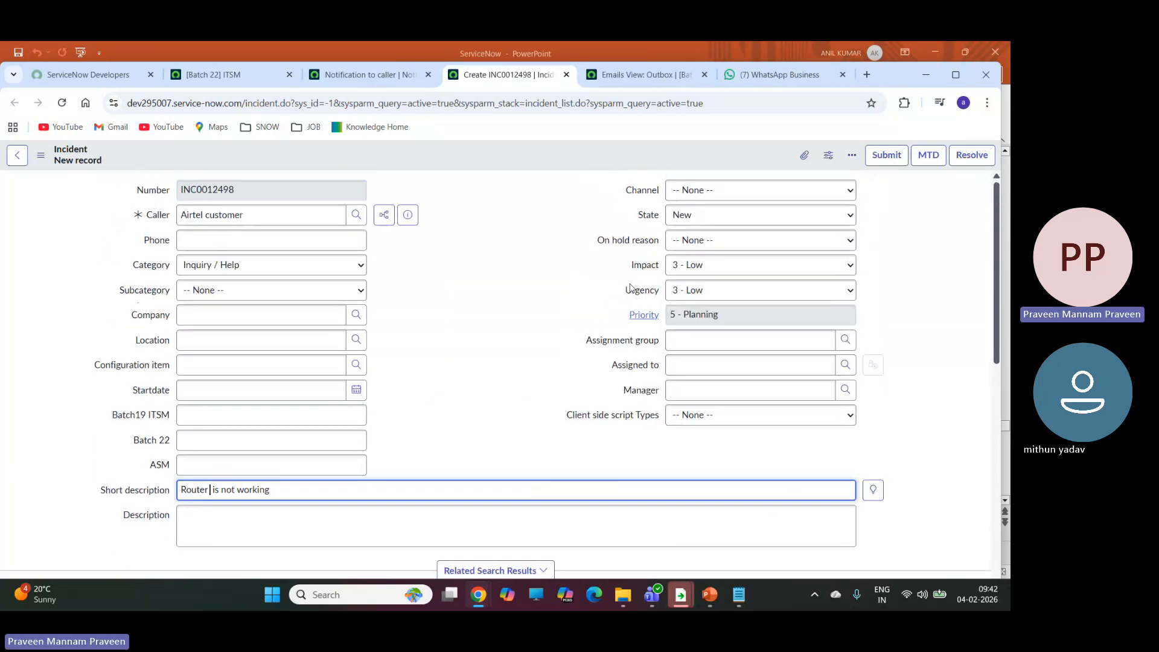
pyautogui.click(37, 169)
pyautogui.click(68, 167)
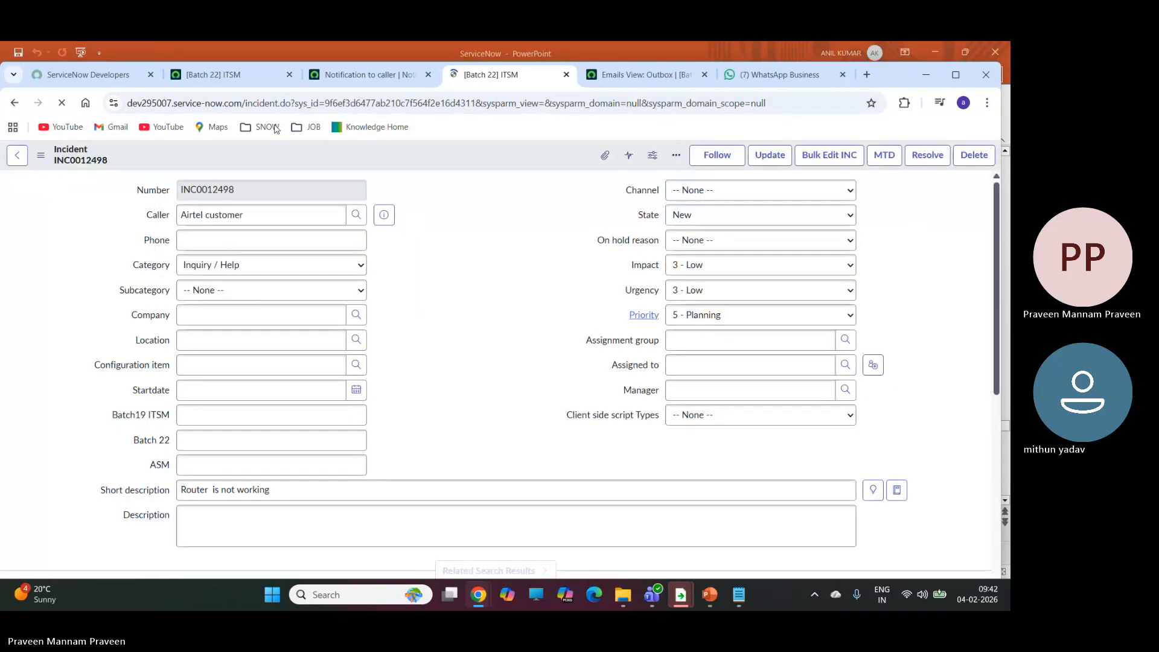
# Switch to the Emails log and refresh it to check for messages about the new incident.
pyautogui.click(622, 87)
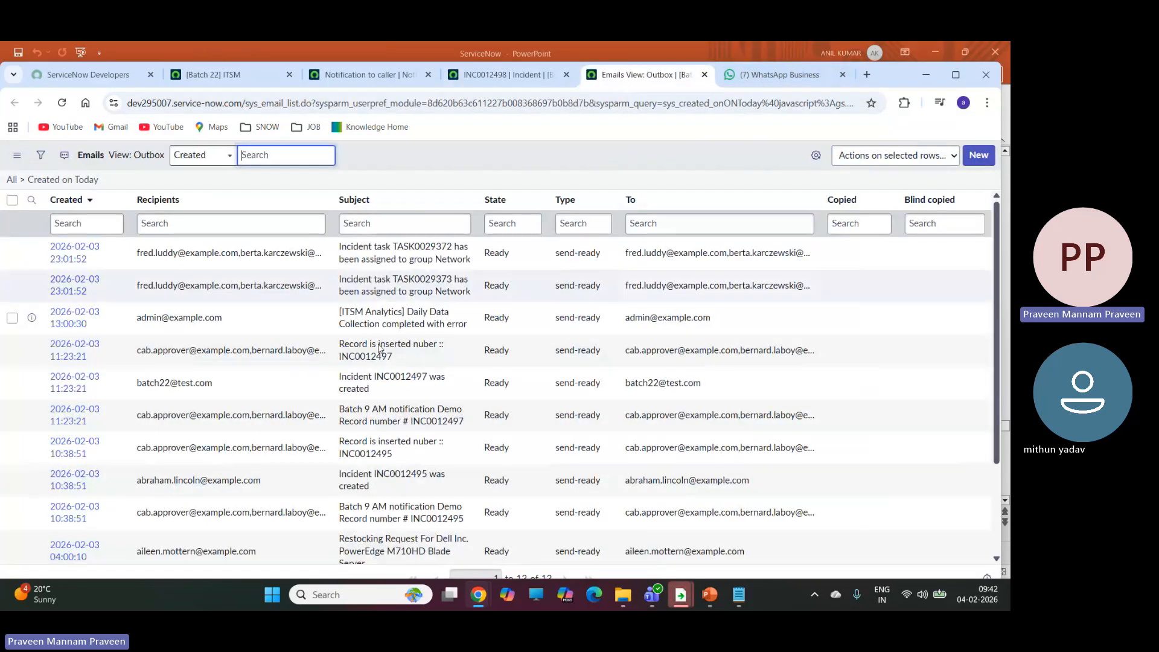
pyautogui.click(63, 104)
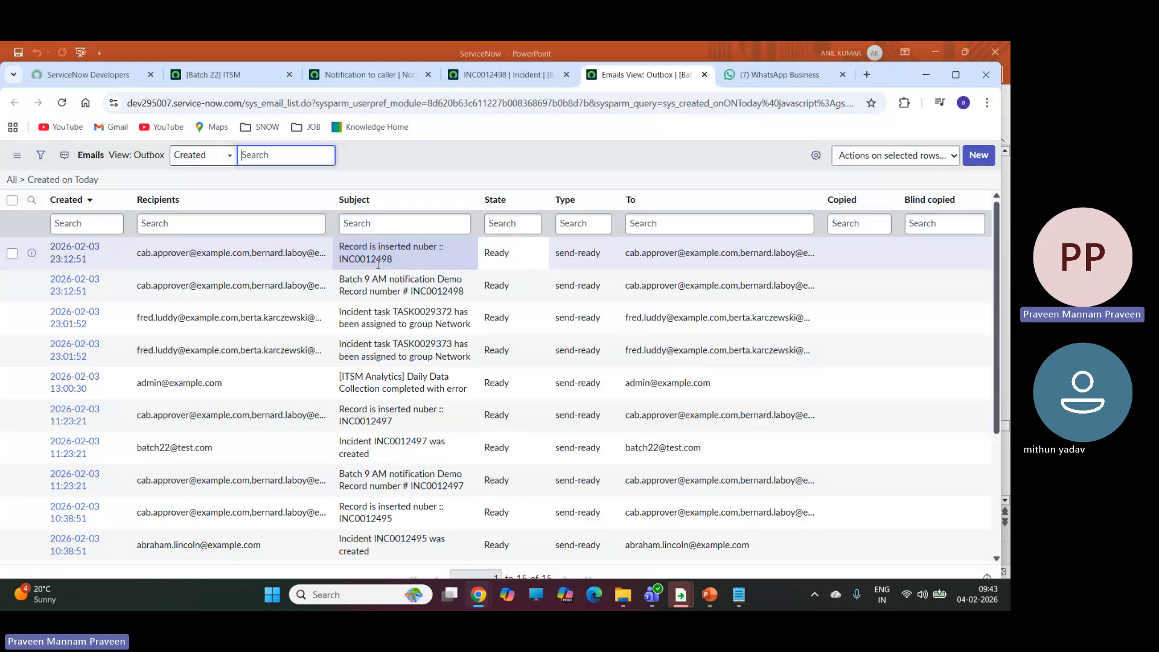
# Return to the incident, try the assignment group Airtel Agents and look up its members for the Assigned to field.
pyautogui.click(507, 74)
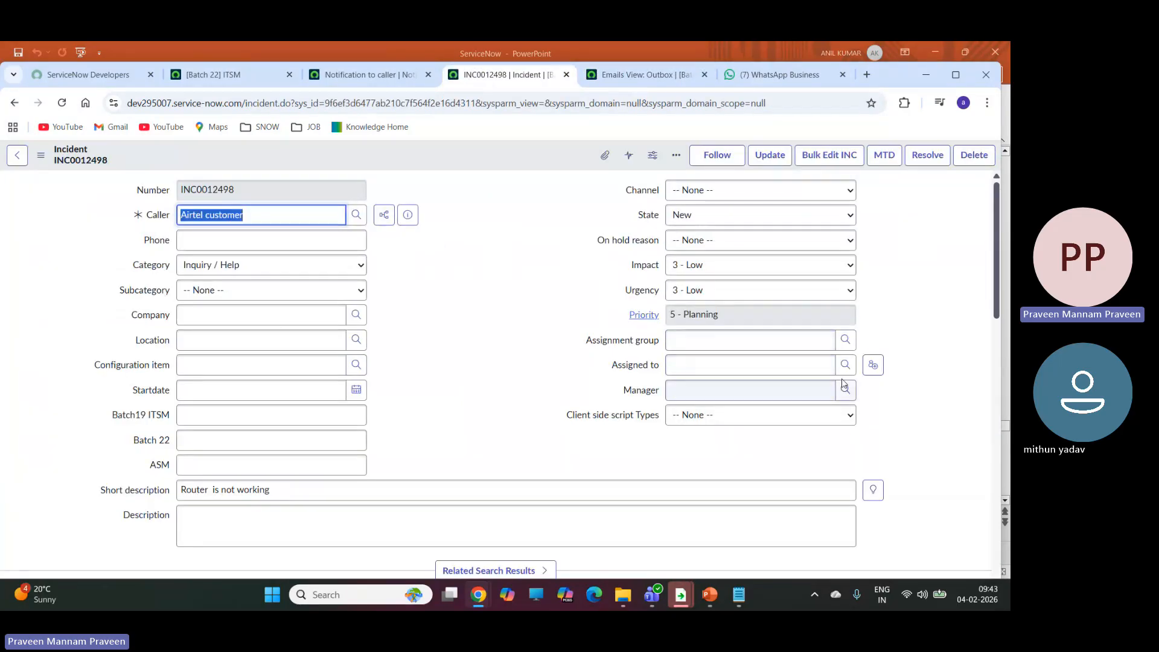
pyautogui.click(844, 341)
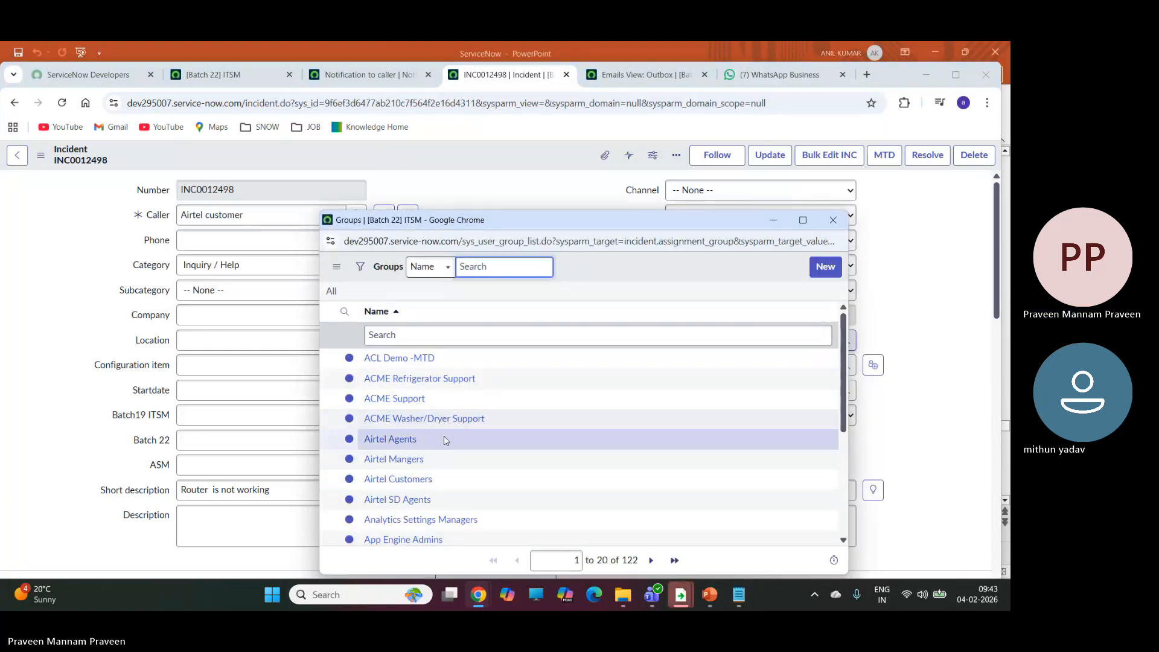
pyautogui.click(397, 441)
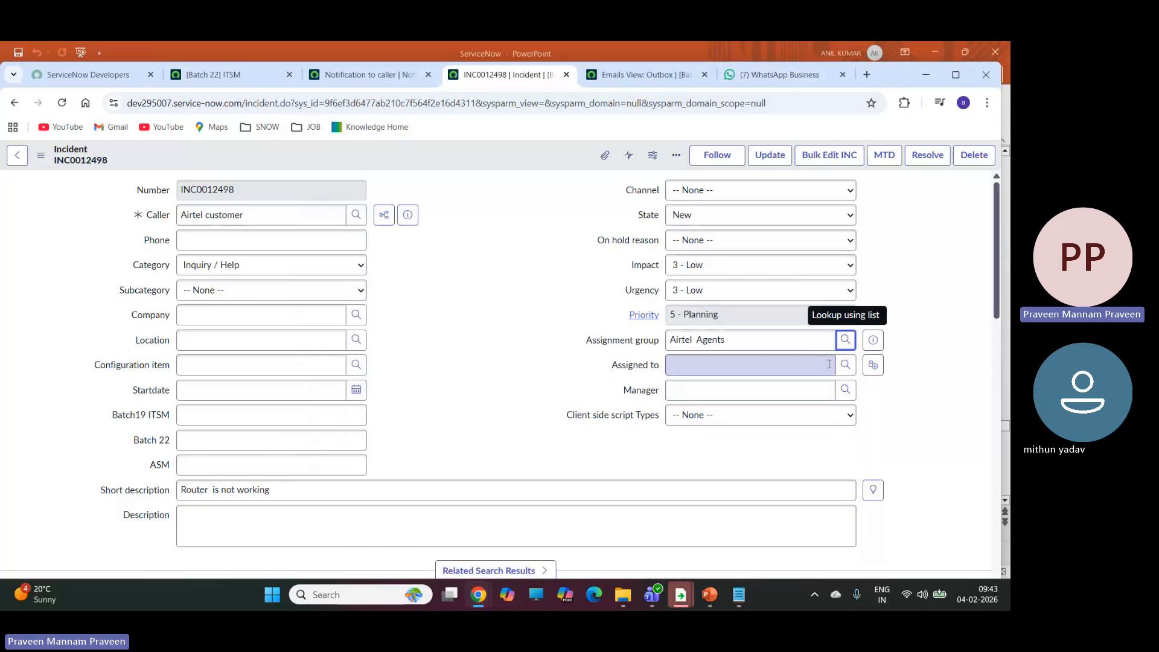
pyautogui.click(847, 367)
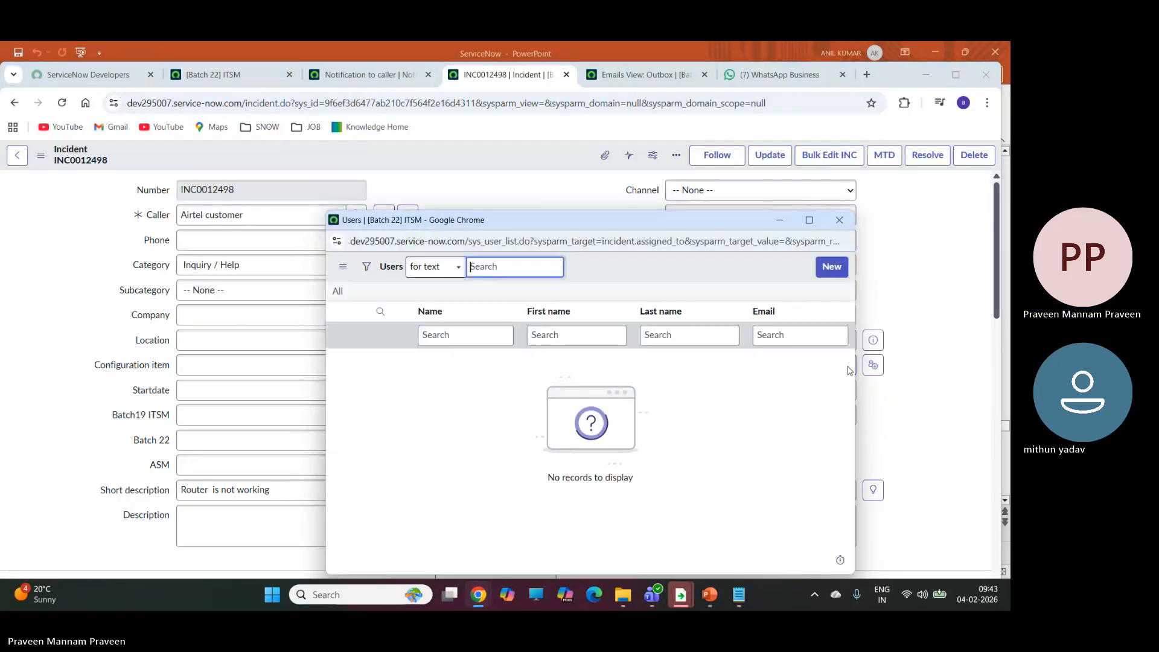
pyautogui.click(840, 219)
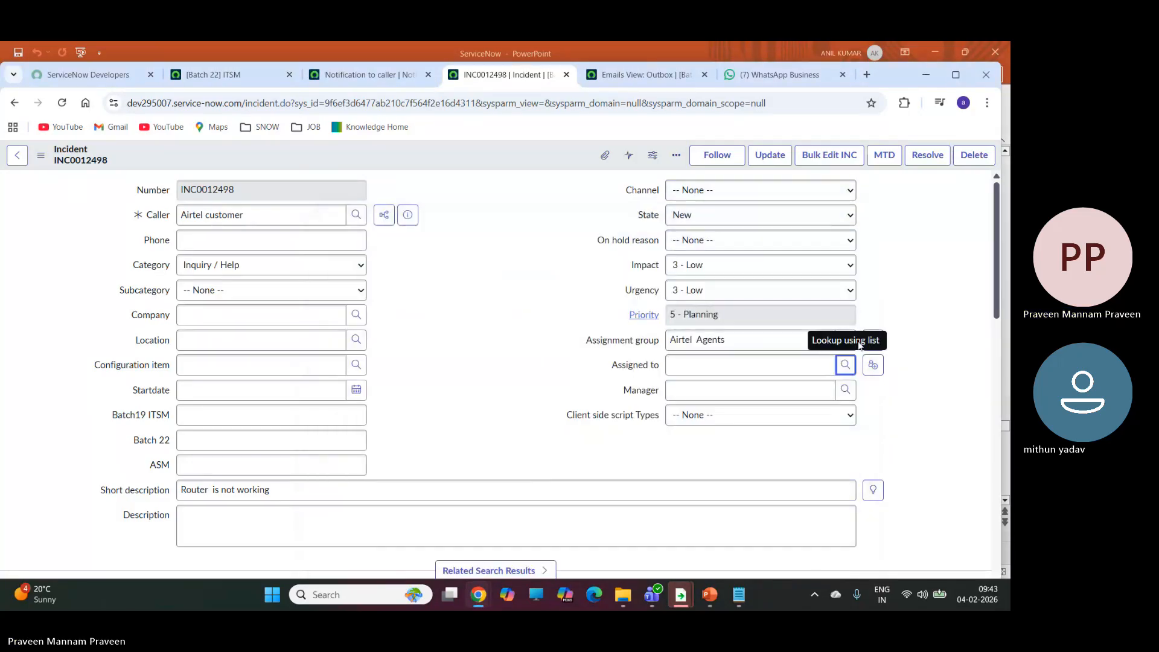
# Try the assignment group Airtel SD Agents and look up its members for the Assigned to field.
pyautogui.click(847, 340)
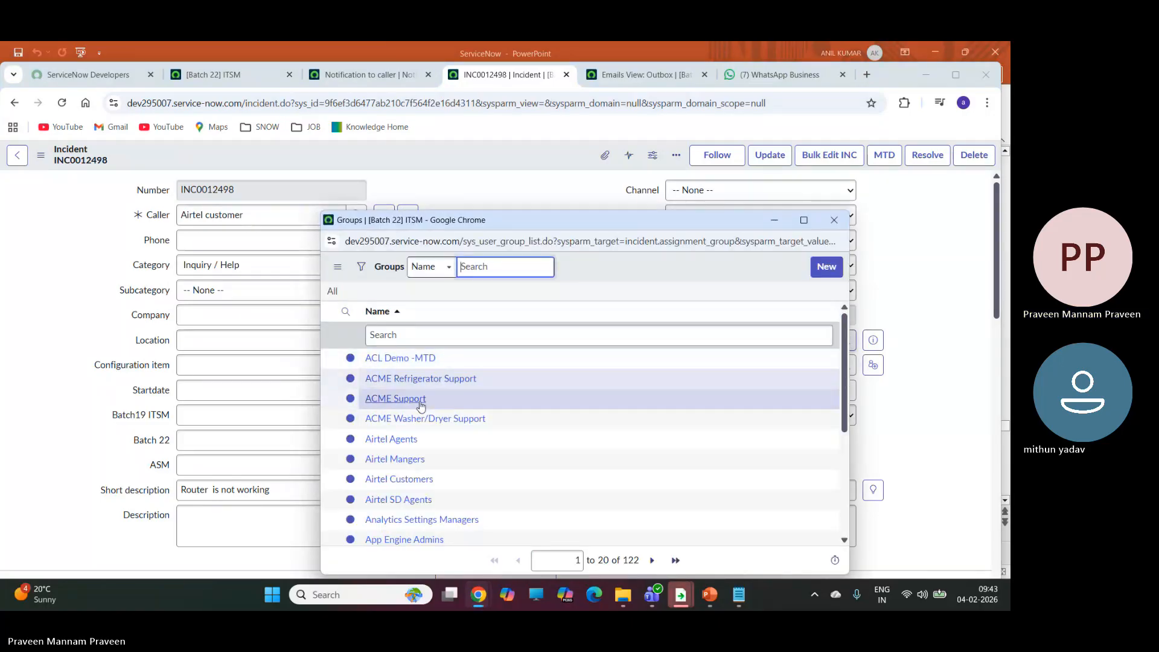
pyautogui.click(400, 501)
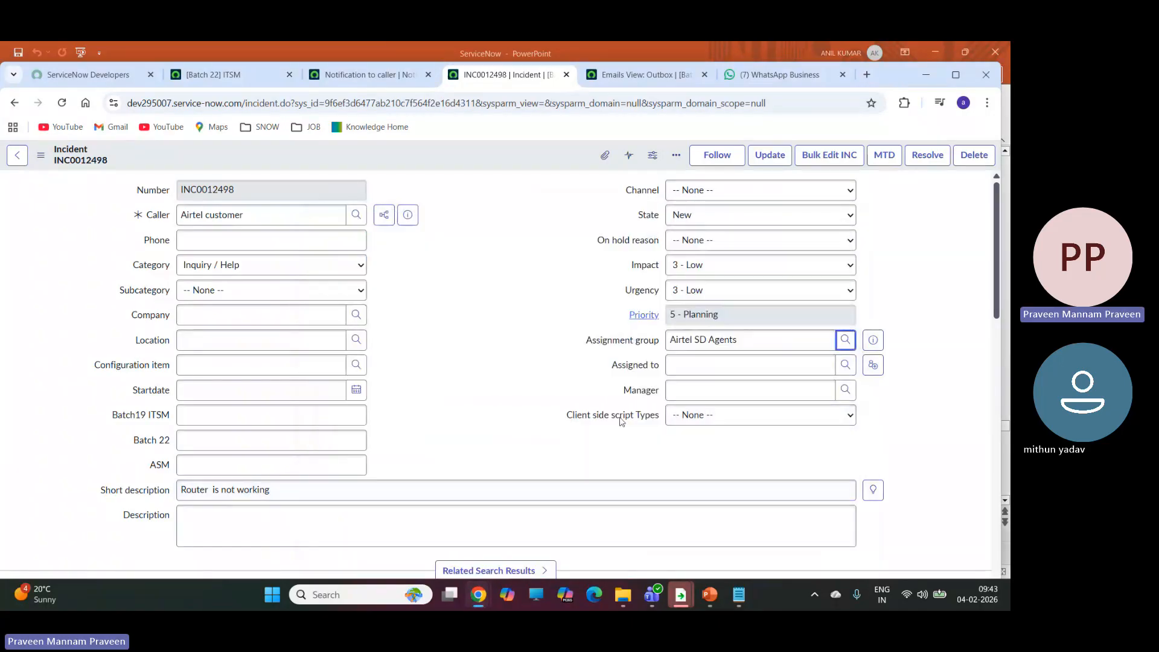
pyautogui.click(845, 366)
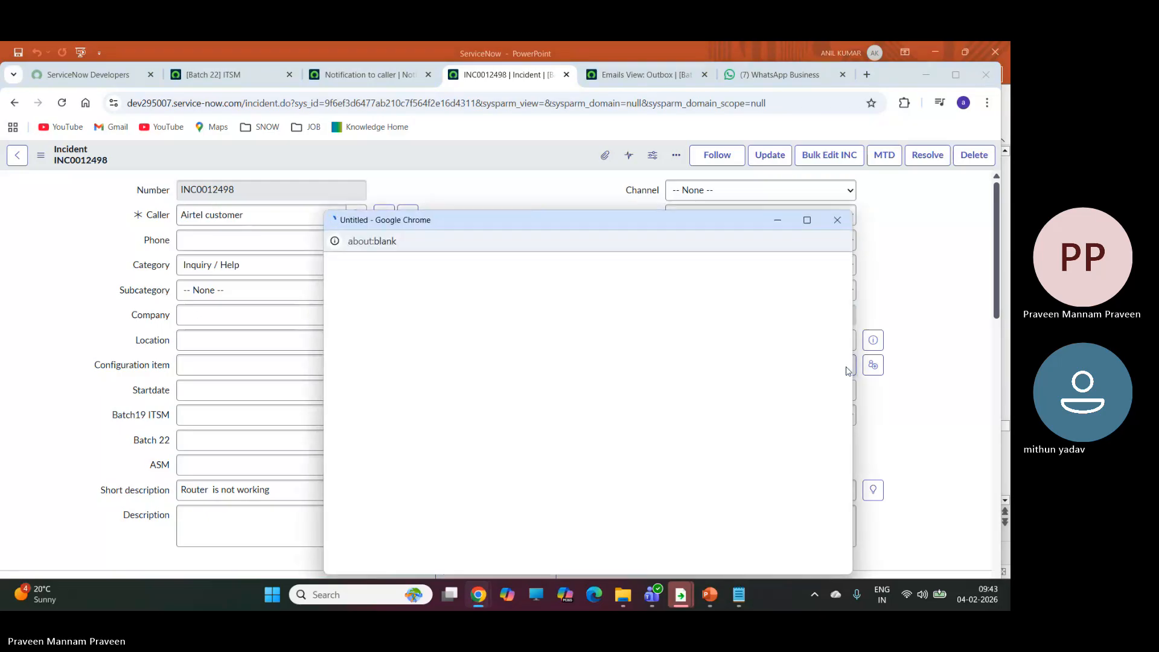
pyautogui.click(833, 222)
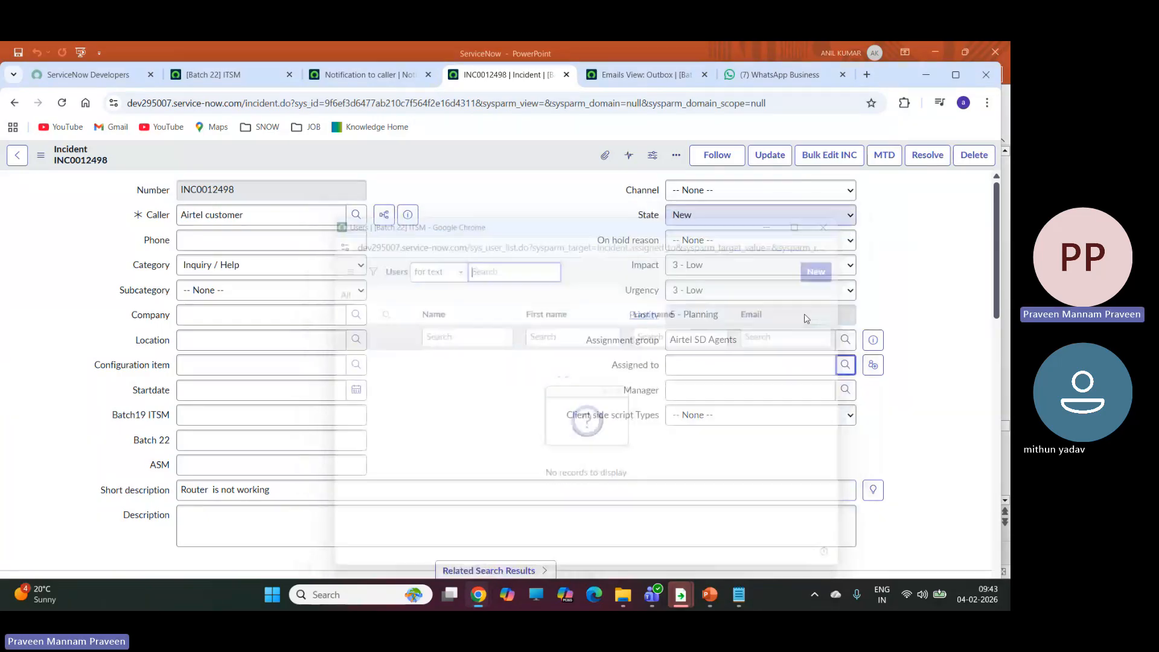
# Try the assignment group Airtel Mangers and look up its members for the Assigned to field.
pyautogui.click(850, 341)
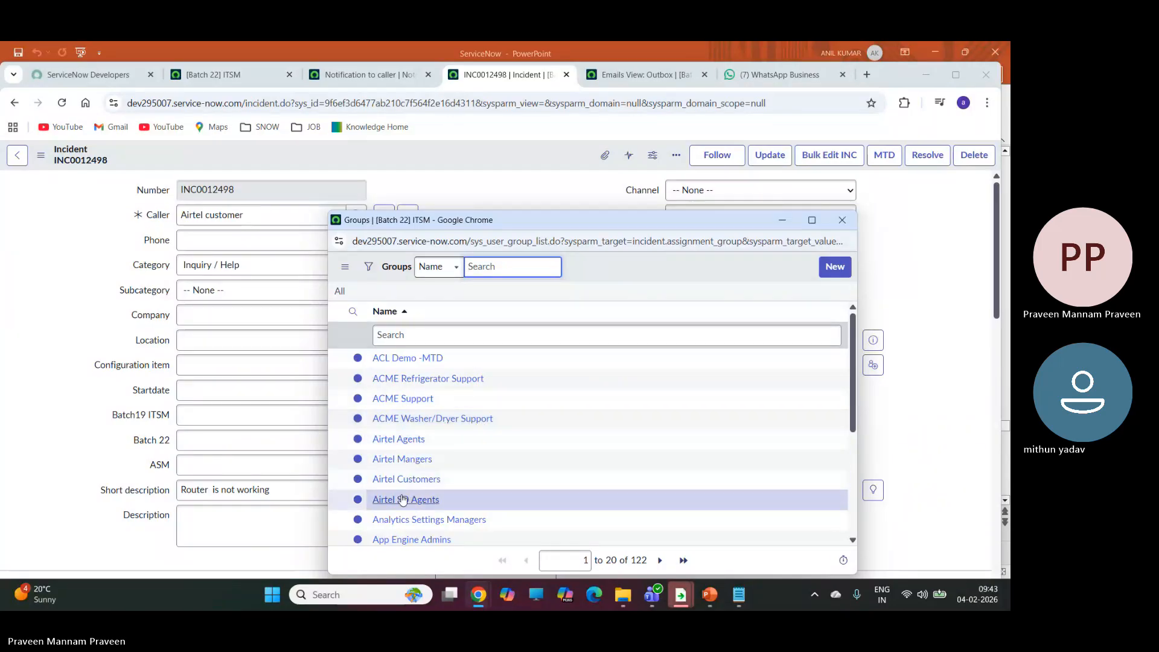
pyautogui.click(403, 459)
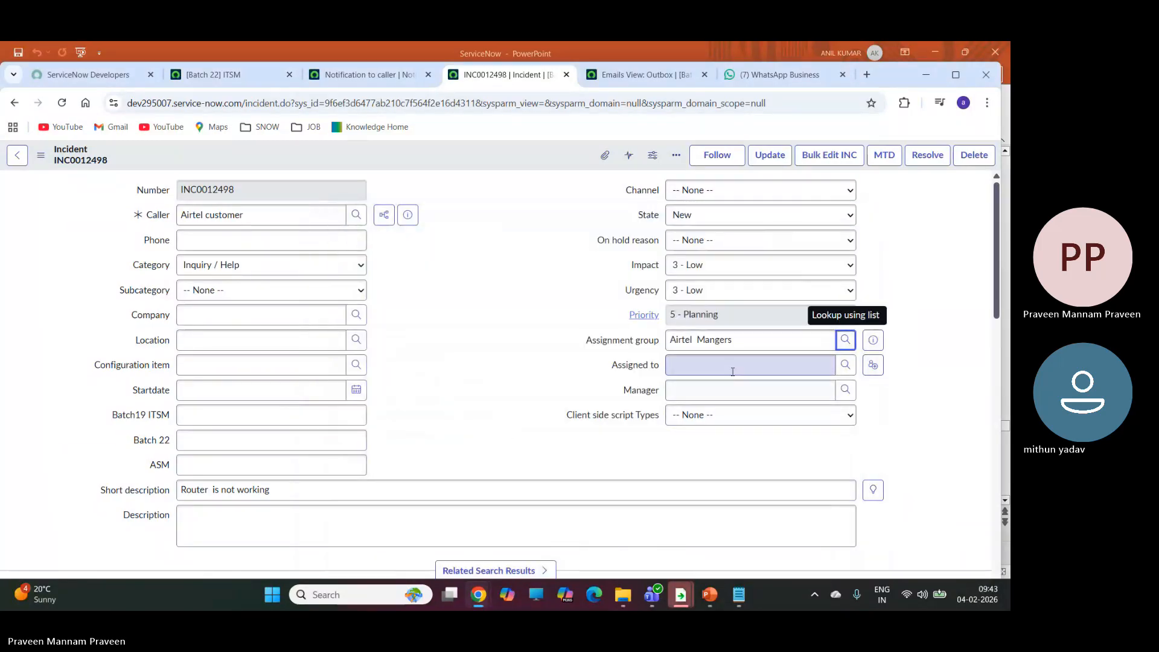
pyautogui.click(846, 365)
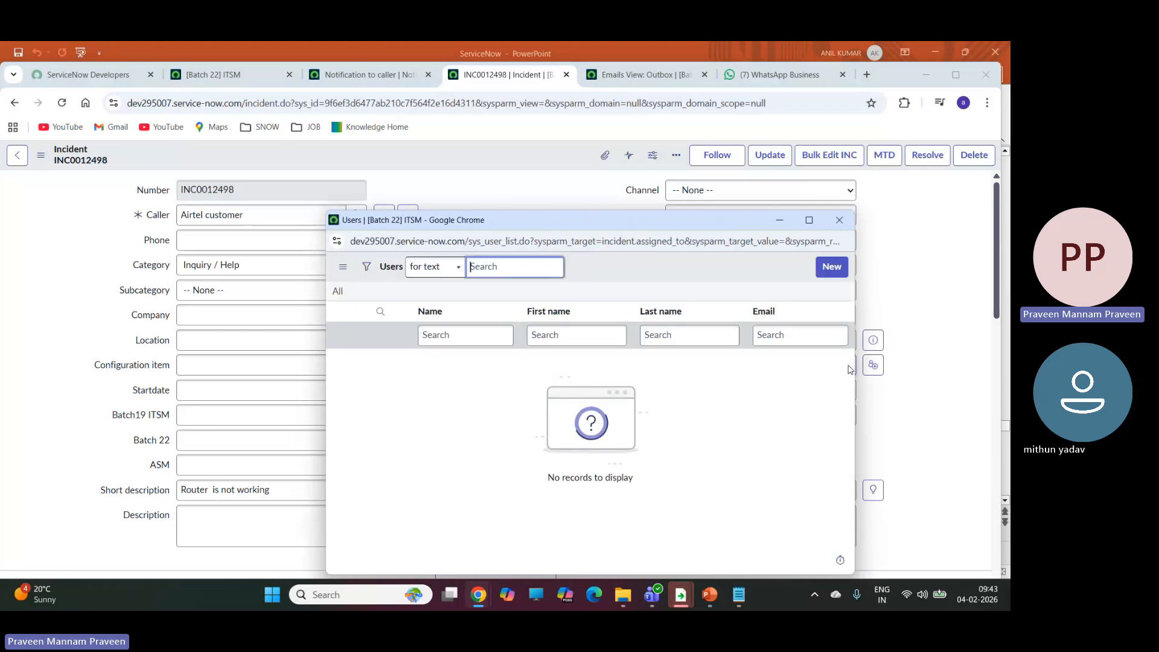
pyautogui.click(839, 220)
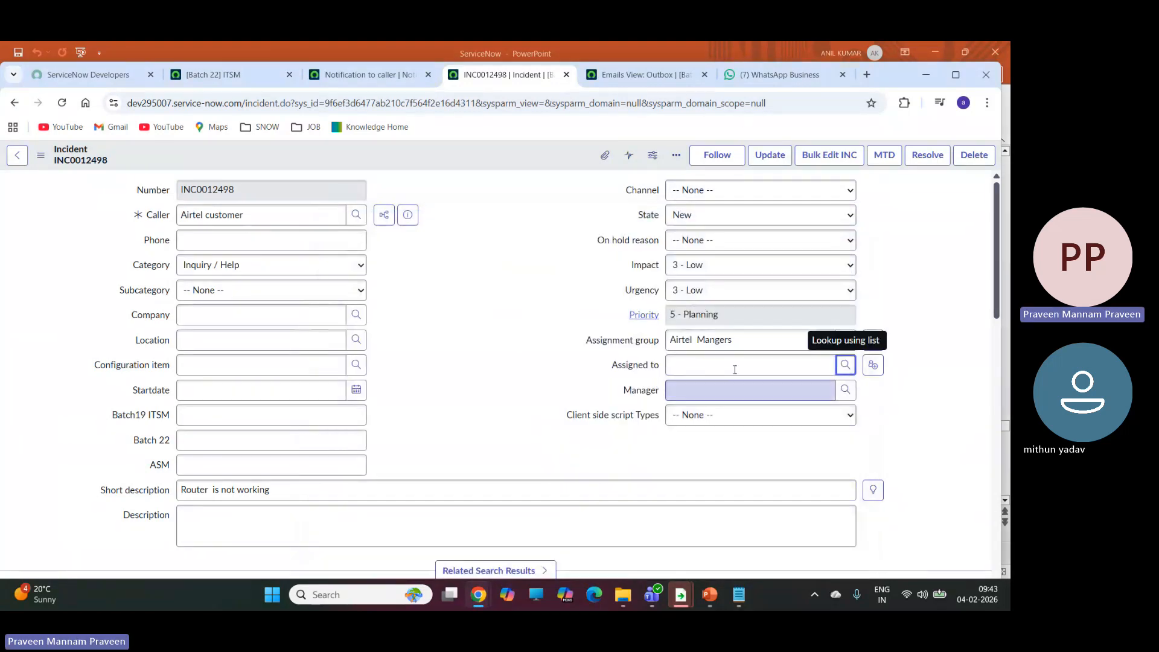
# Try the assignment group Batch22 and look up its members for the Assigned to field.
pyautogui.scroll(-1, 904, 287)
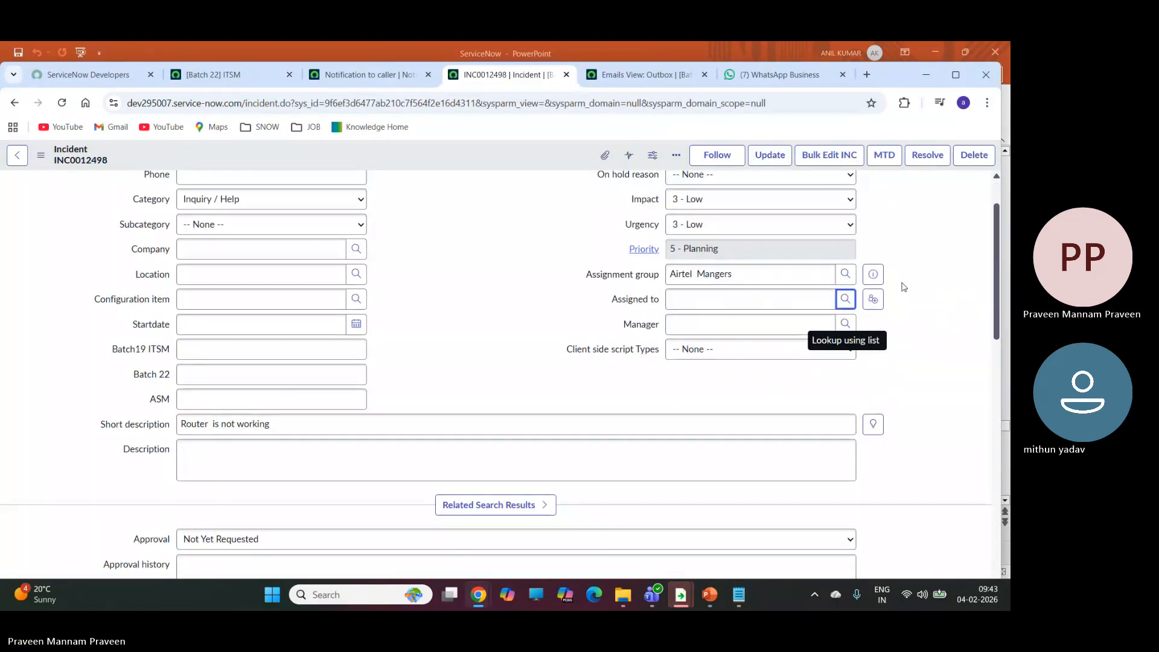
pyautogui.click(847, 275)
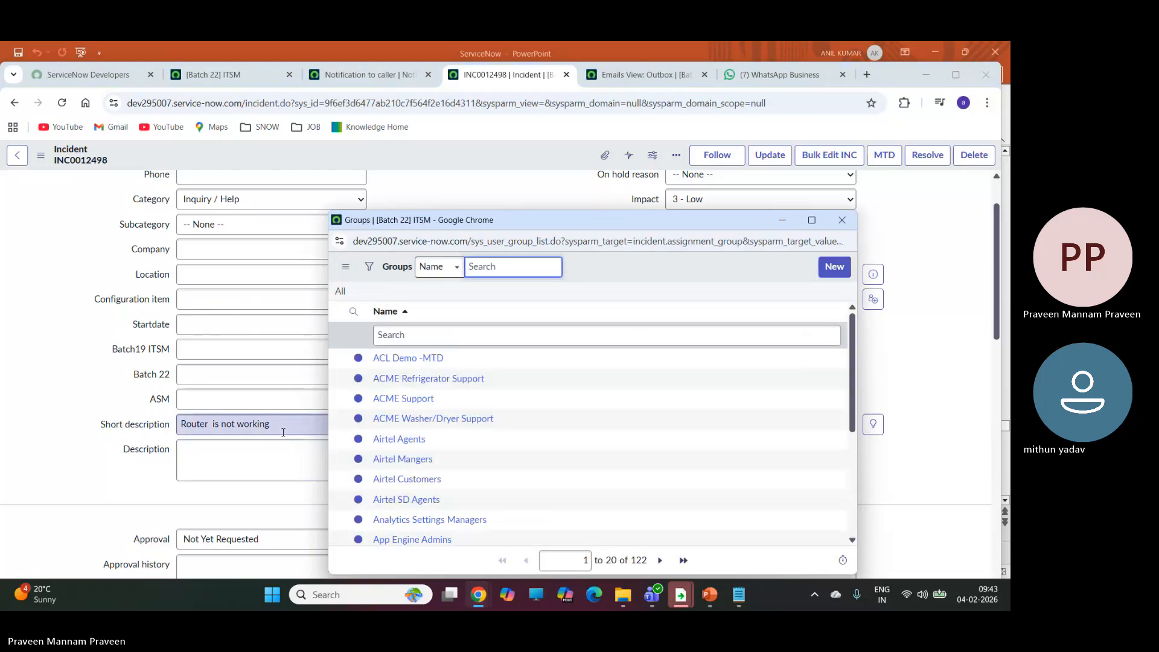
pyautogui.scroll(-4, 510, 445)
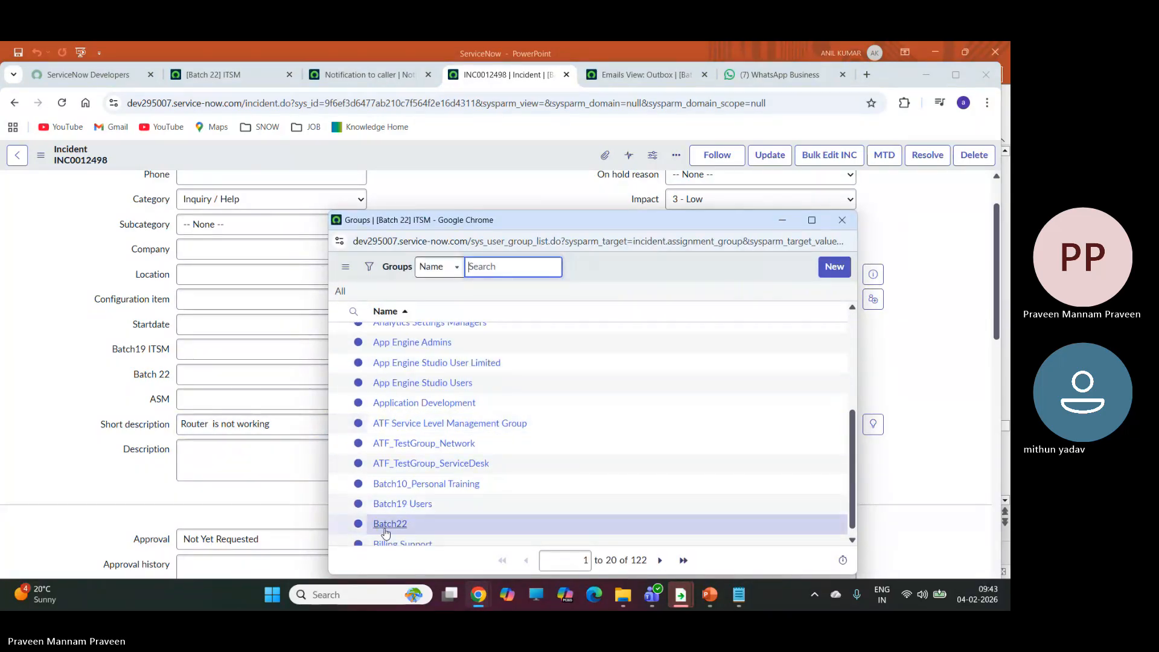
pyautogui.click(386, 530)
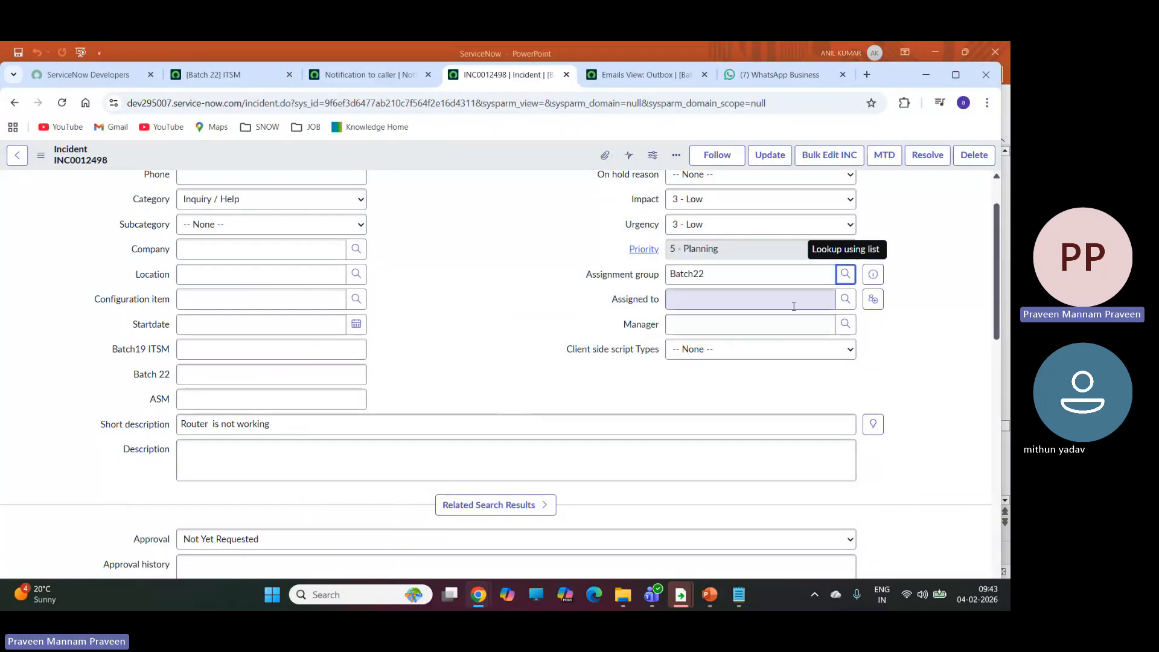
pyautogui.click(845, 300)
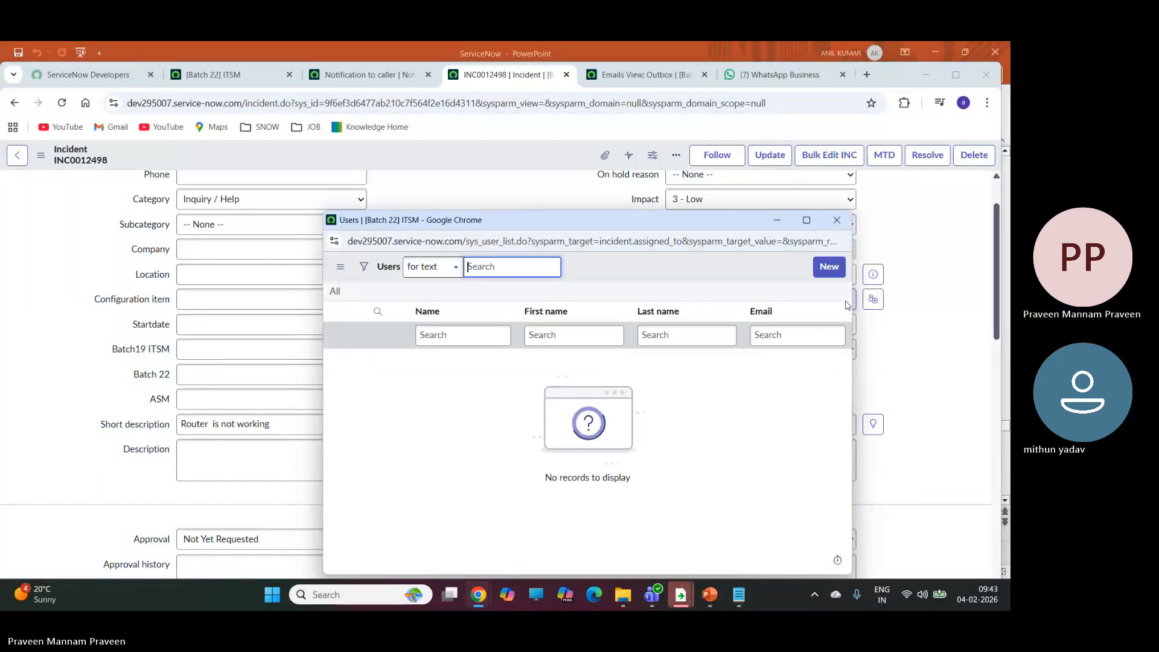
pyautogui.click(832, 222)
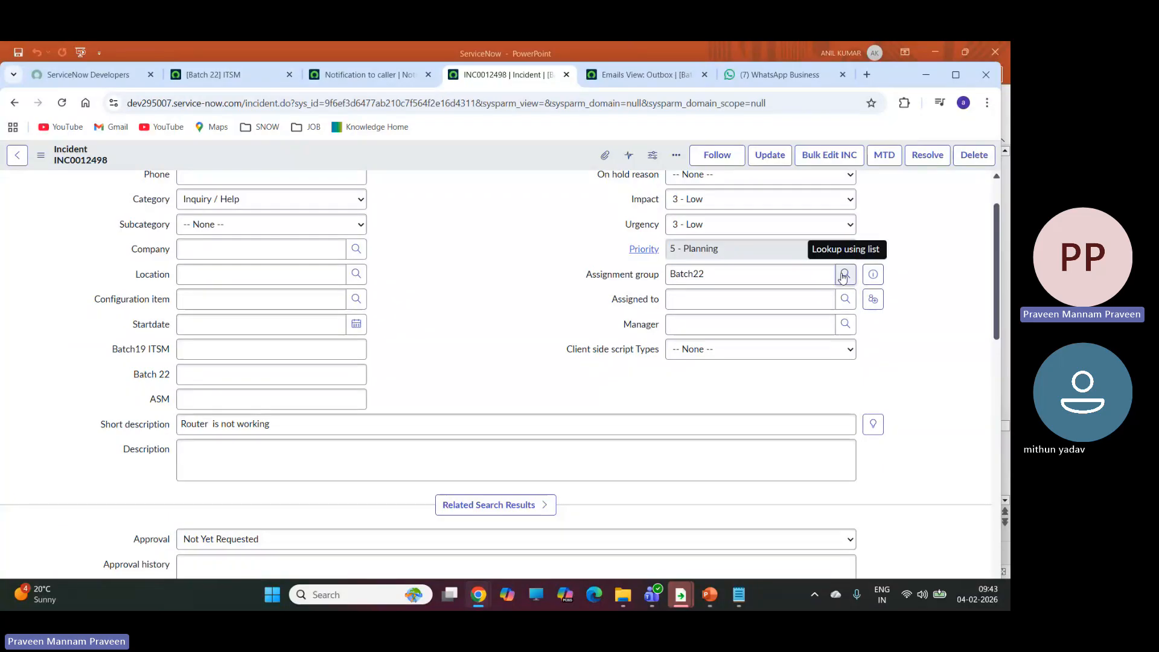
# Change the assignment group to Batch19 Users and look up its members for the Assigned to field.
pyautogui.click(845, 275)
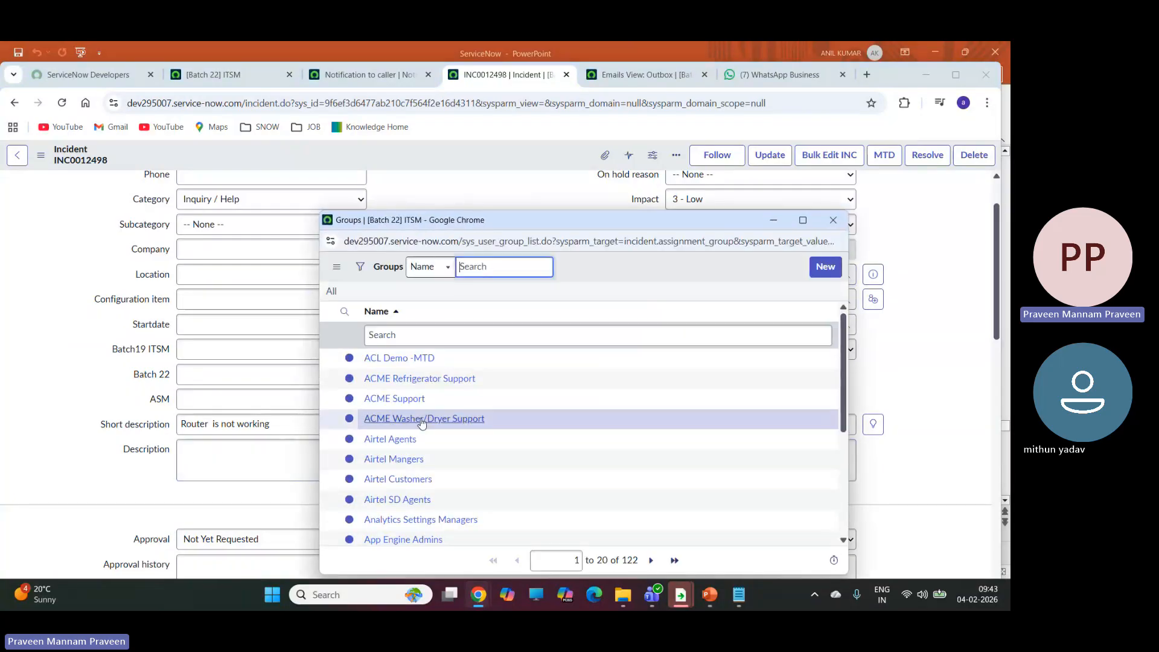
pyautogui.scroll(-3, 421, 423)
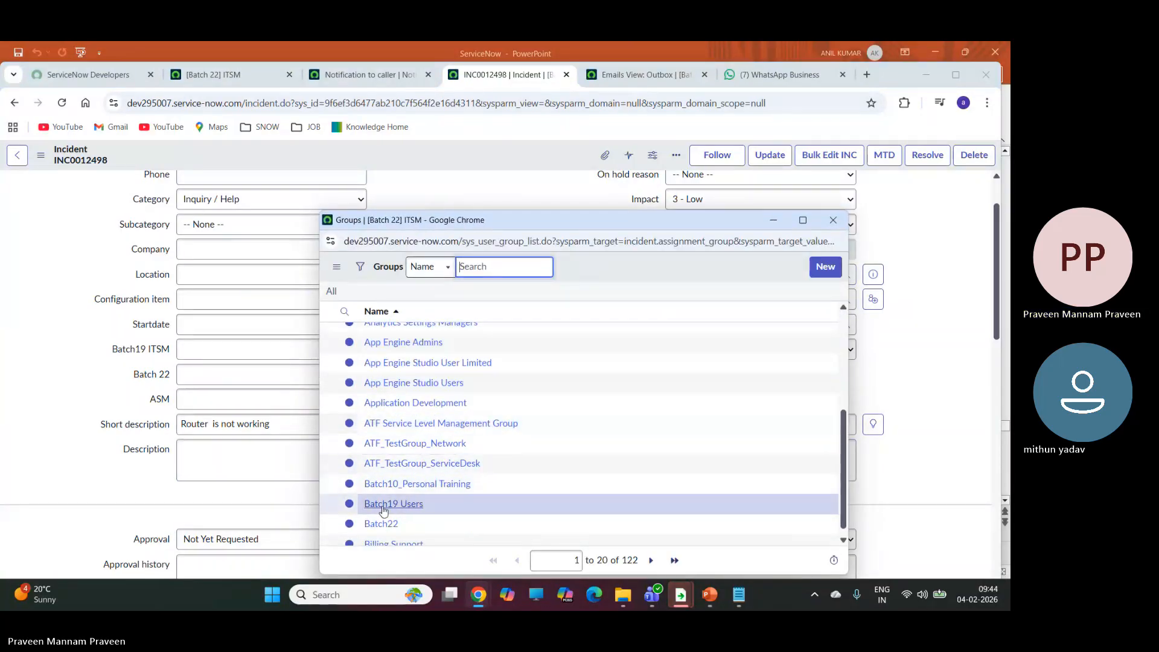
pyautogui.click(383, 507)
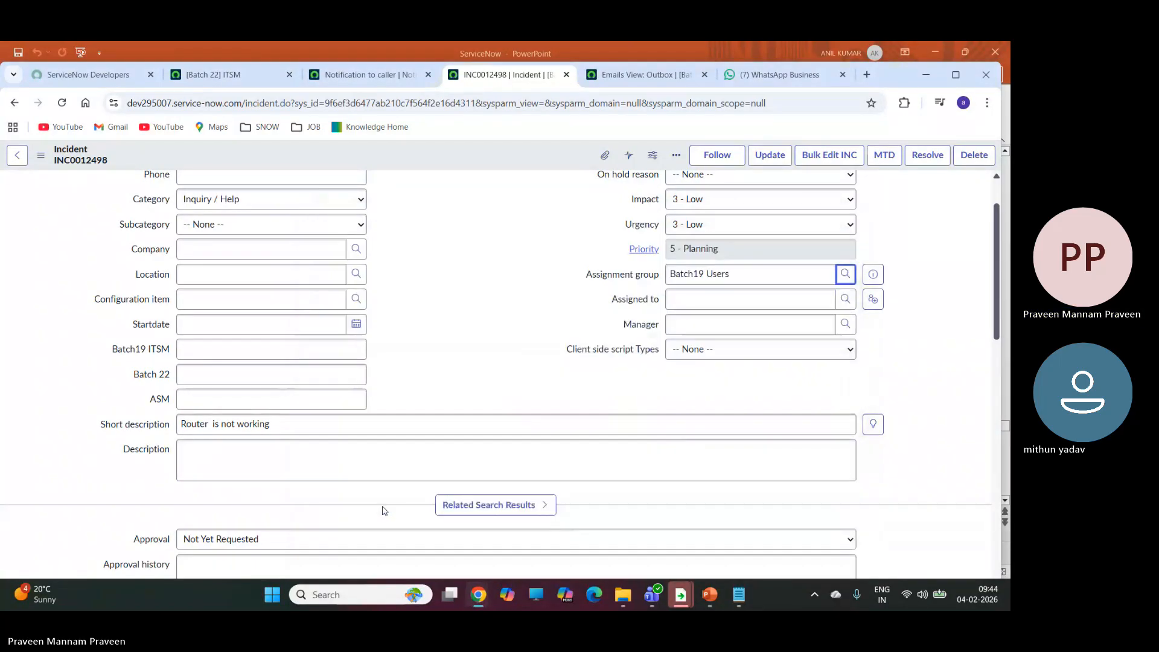
pyautogui.click(847, 299)
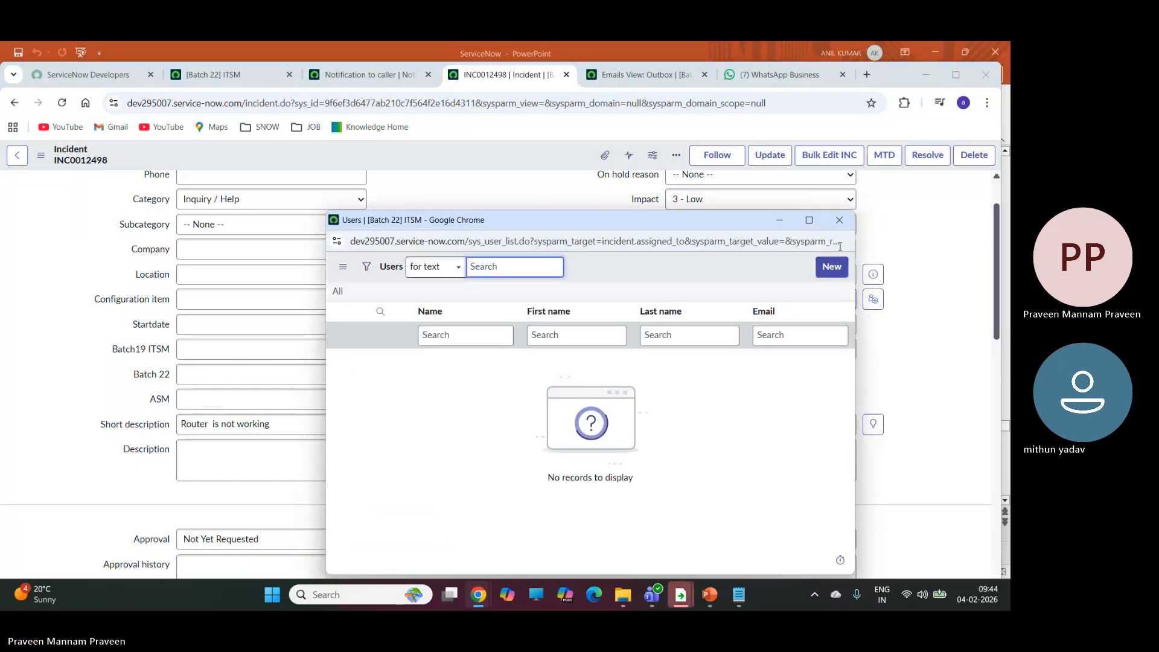
pyautogui.click(839, 220)
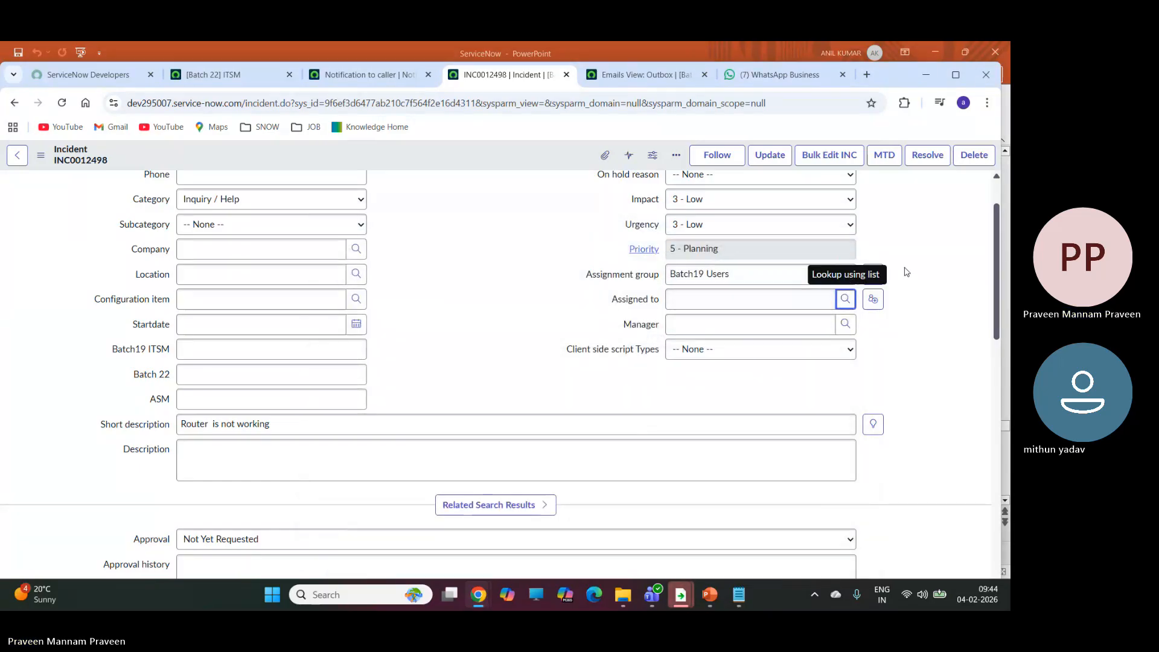
# Try the assignment group Billing Support and look up its members for the Assigned to field.
pyautogui.click(845, 274)
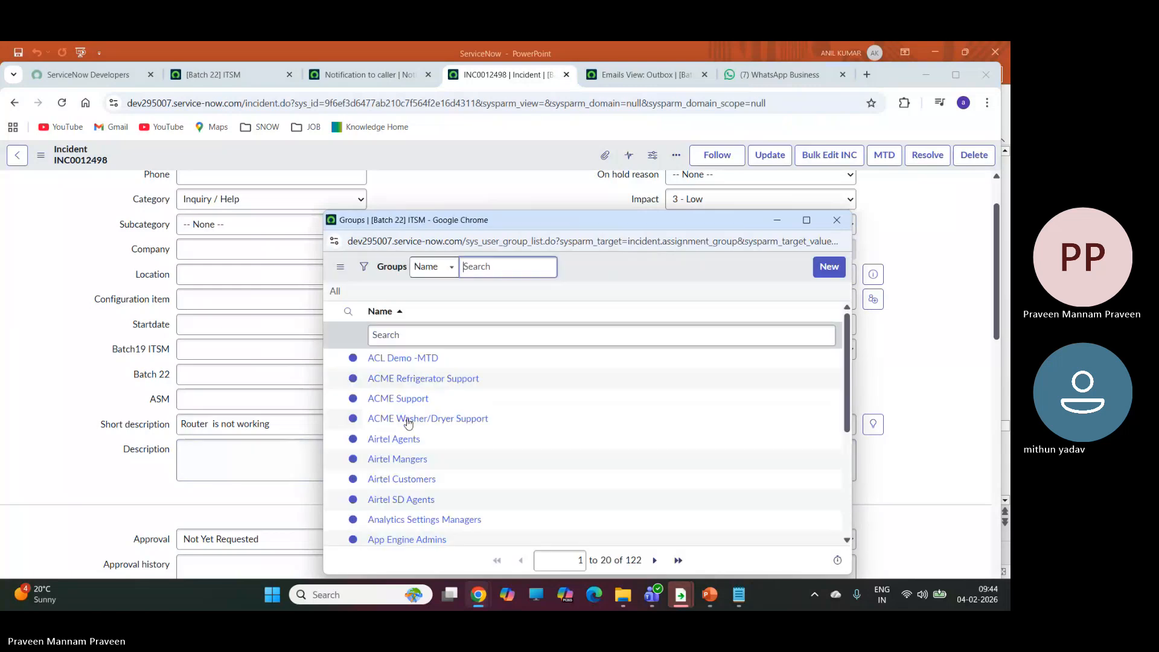
pyautogui.scroll(-4, 416, 423)
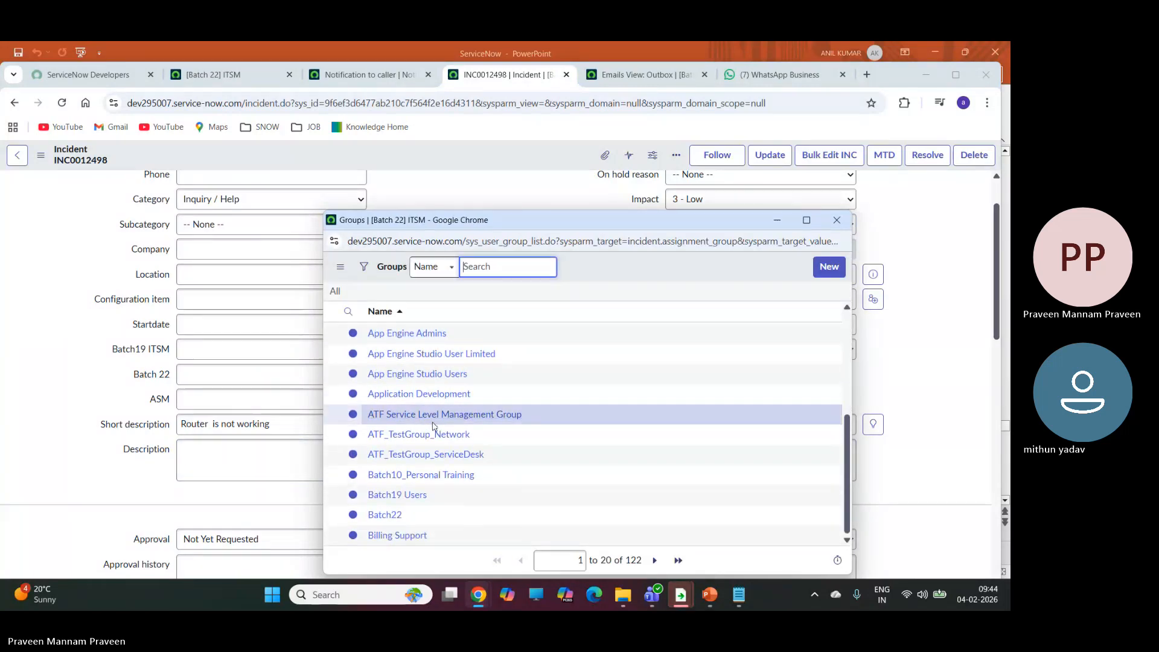
pyautogui.click(398, 539)
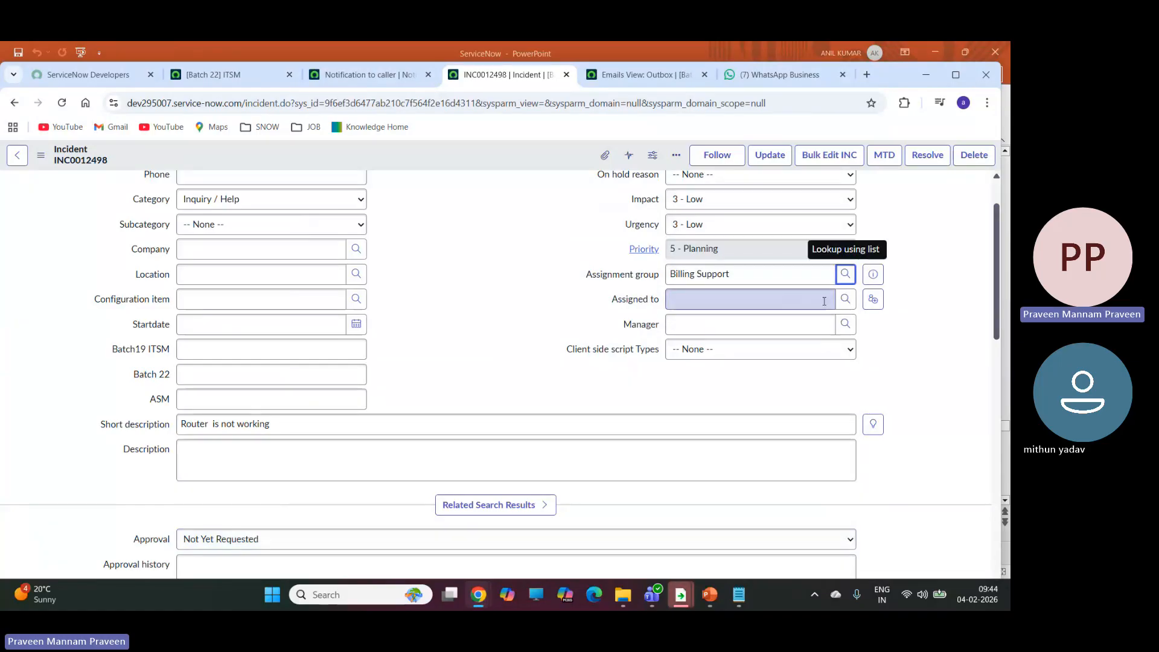
pyautogui.click(844, 300)
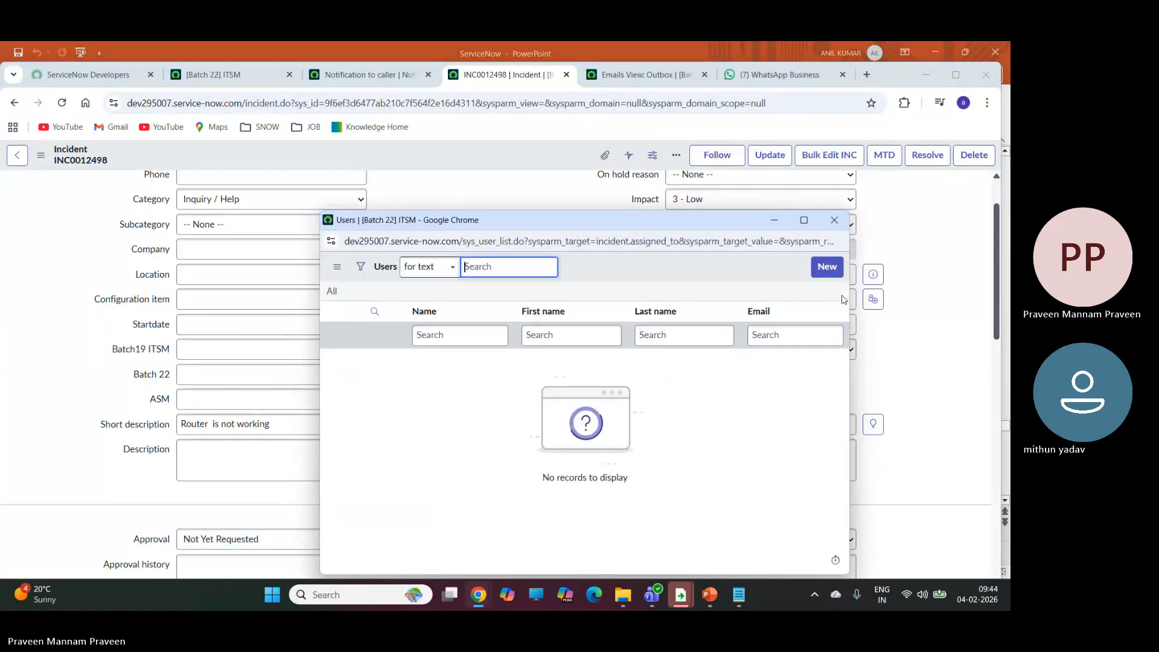
pyautogui.click(835, 222)
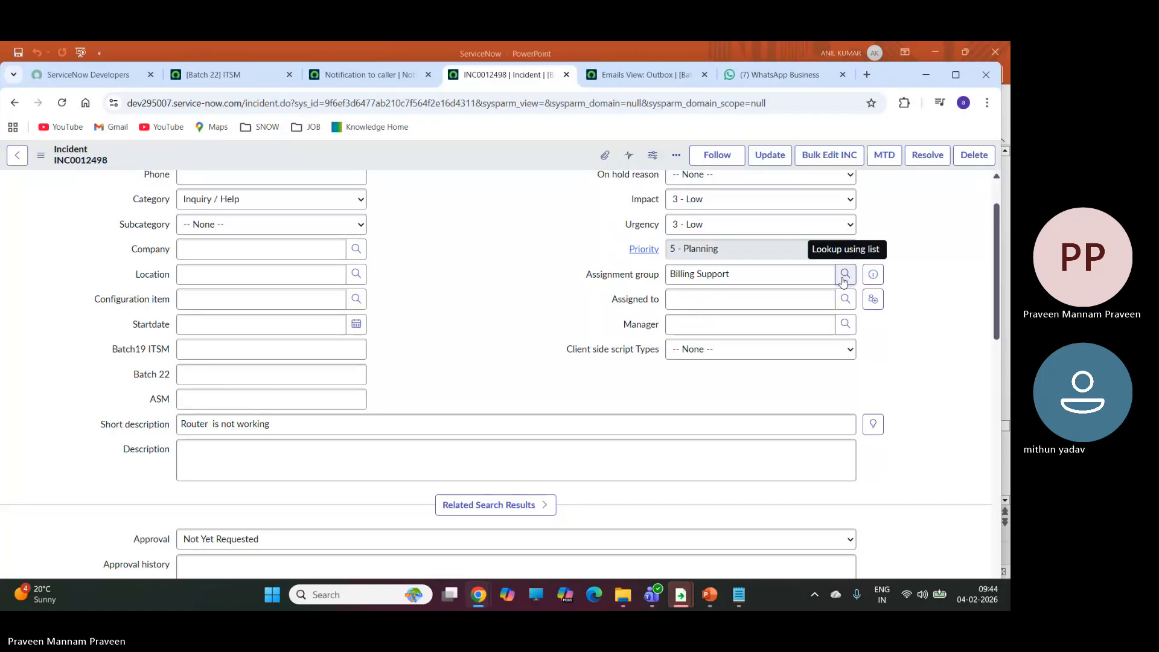
pyautogui.click(844, 275)
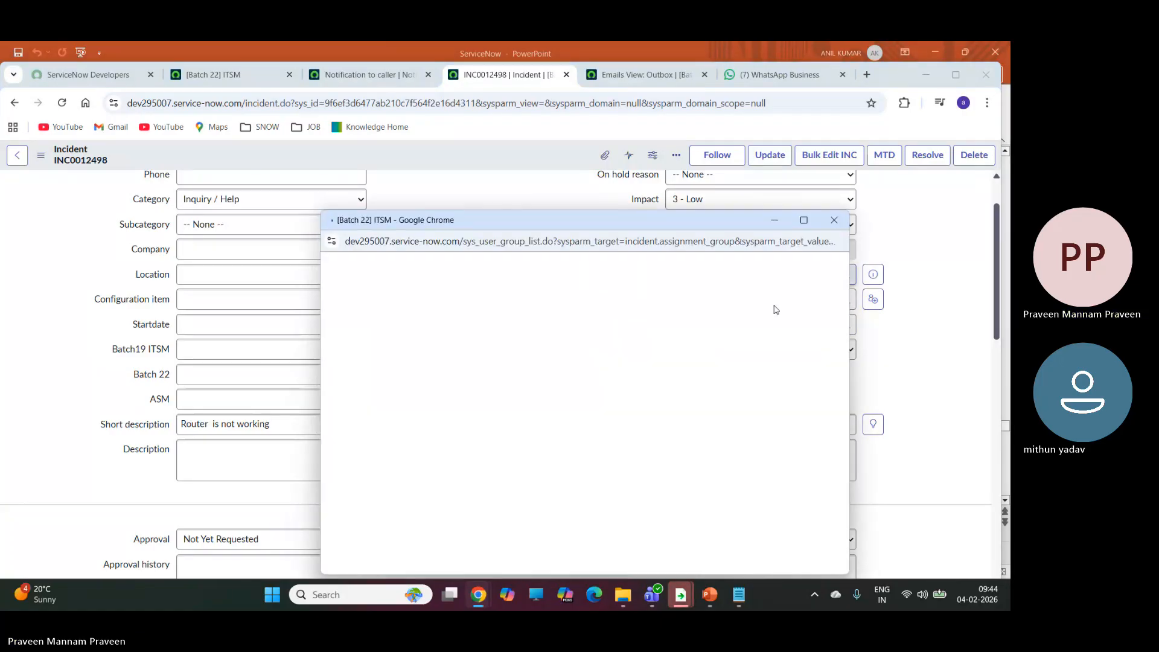
pyautogui.scroll(-3, 444, 411)
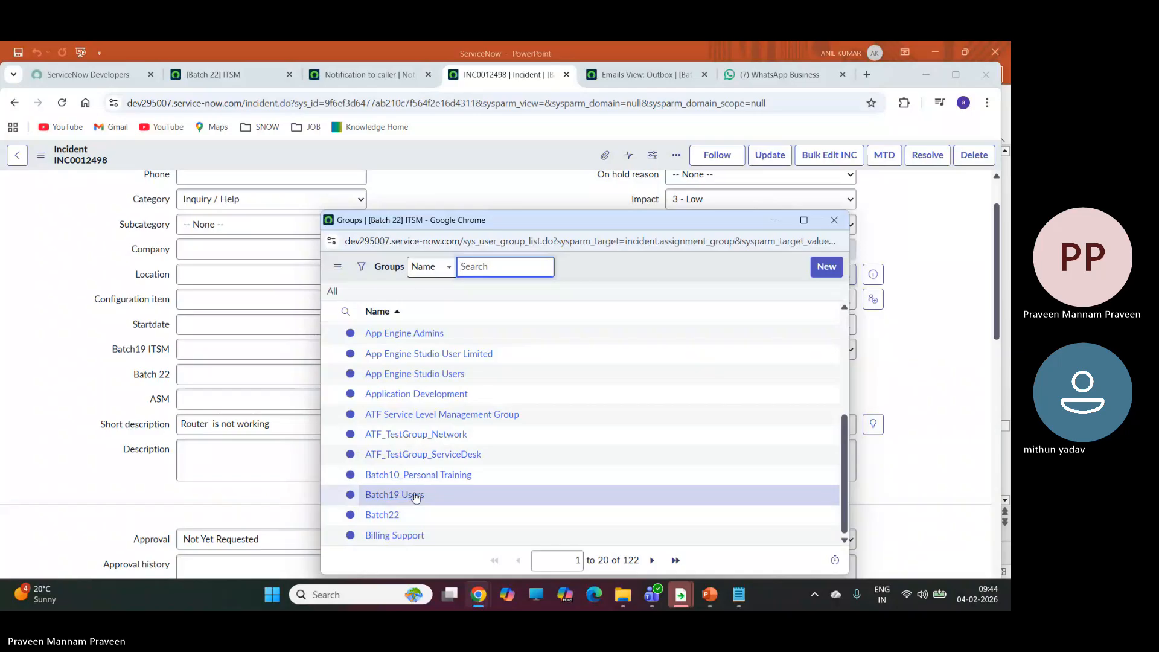
pyautogui.scroll(1, 414, 491)
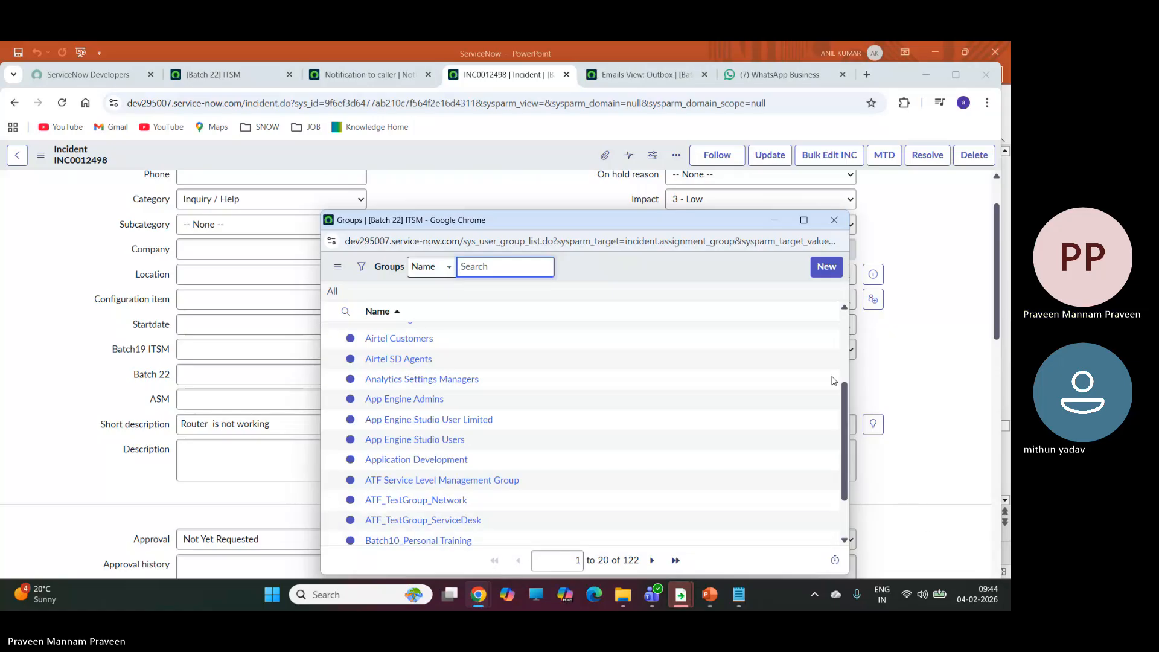
pyautogui.scroll(2, 345, 430)
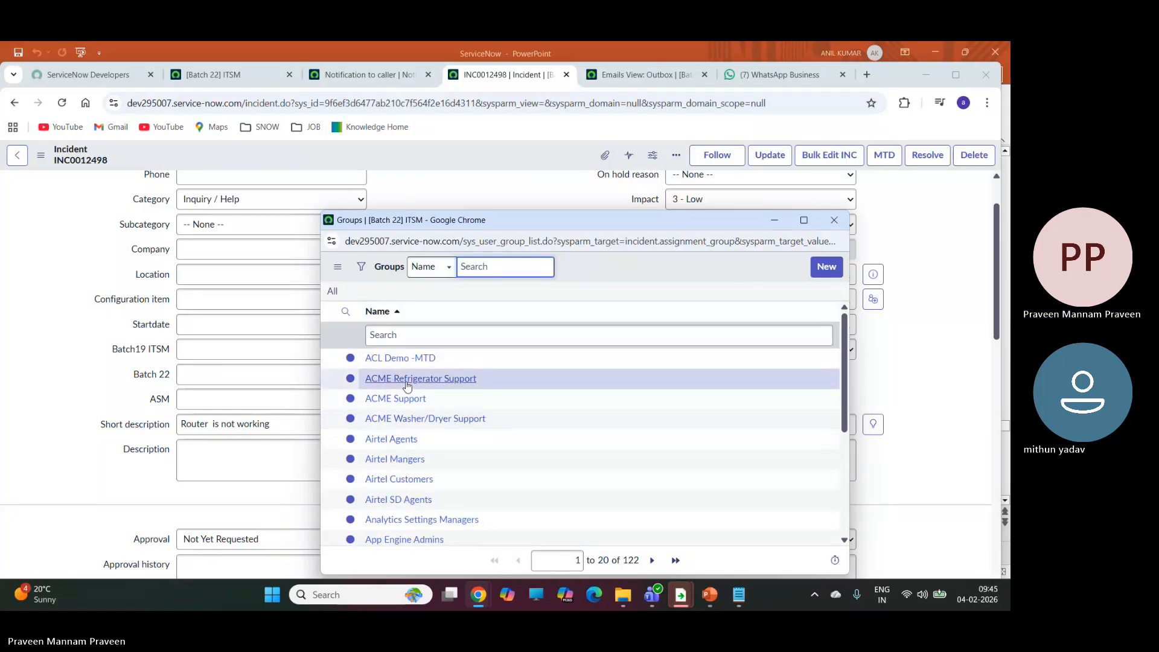
pyautogui.scroll(1, 406, 380)
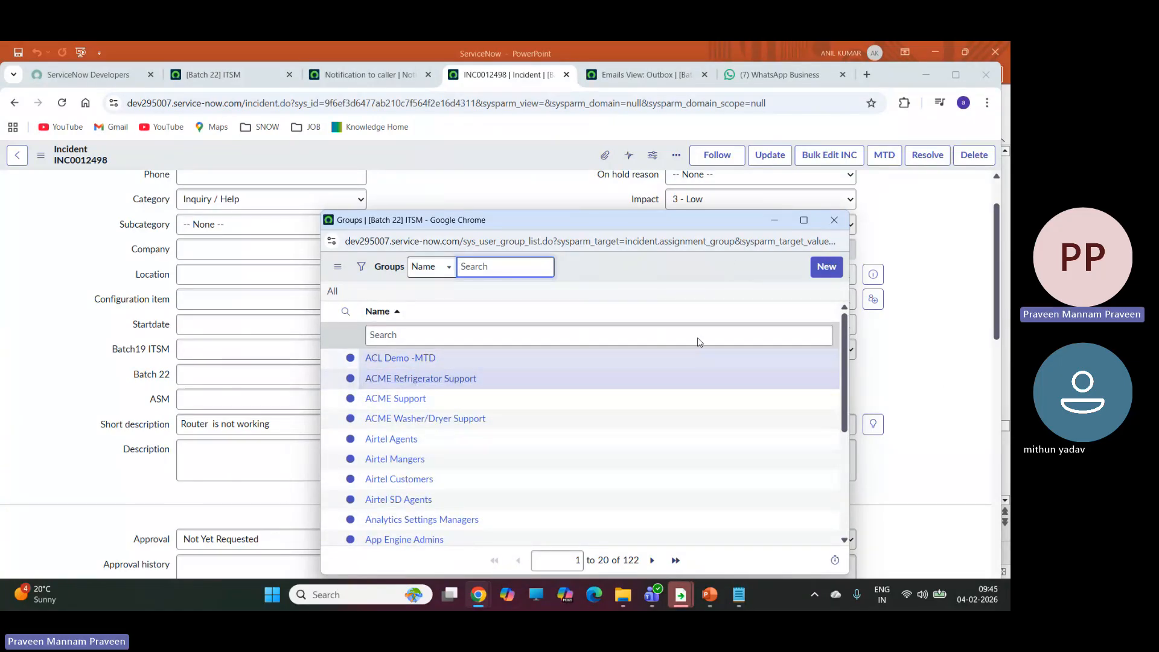
# Open the full Groups table list from the navigation filter with sys_user_group.LIST.
pyautogui.click(213, 75)
pyautogui.click(98, 194)
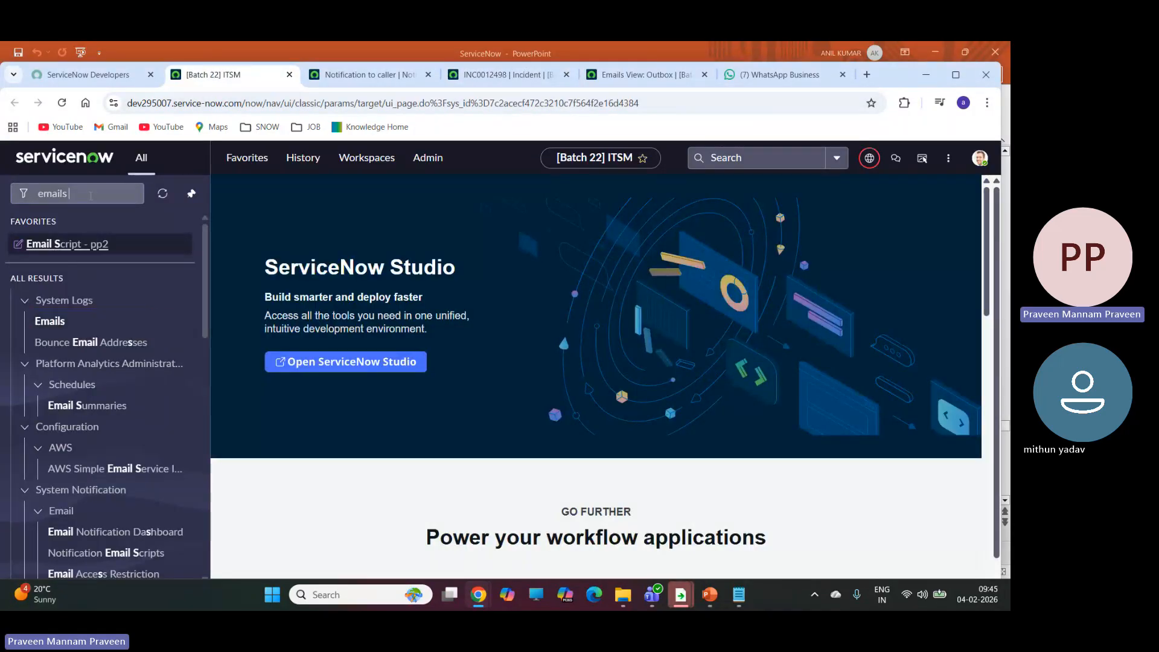
pyautogui.hotkey('ctrl', 'a')
pyautogui.press('BackSpace')
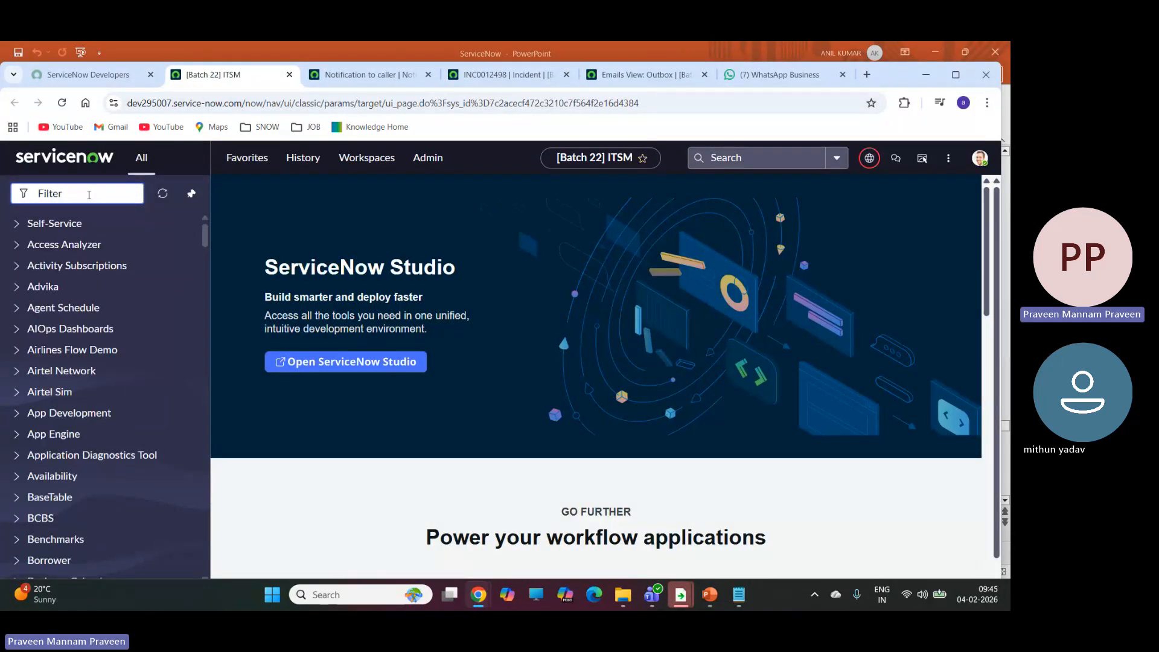
pyautogui.write('sys_')
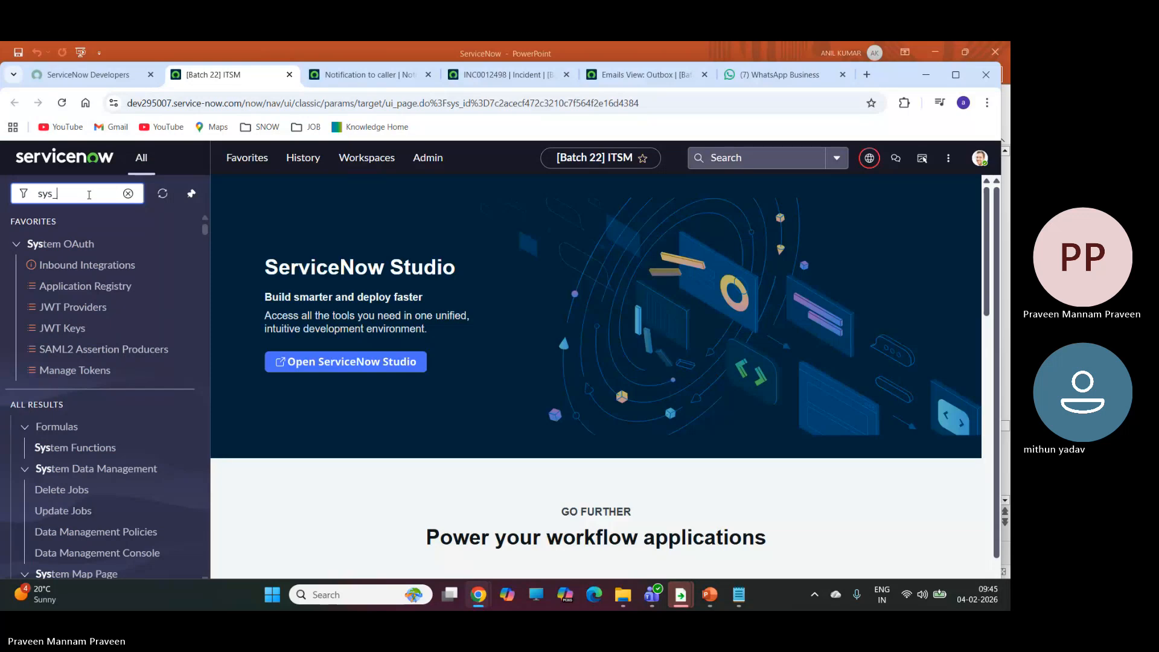
pyautogui.write('user_gro')
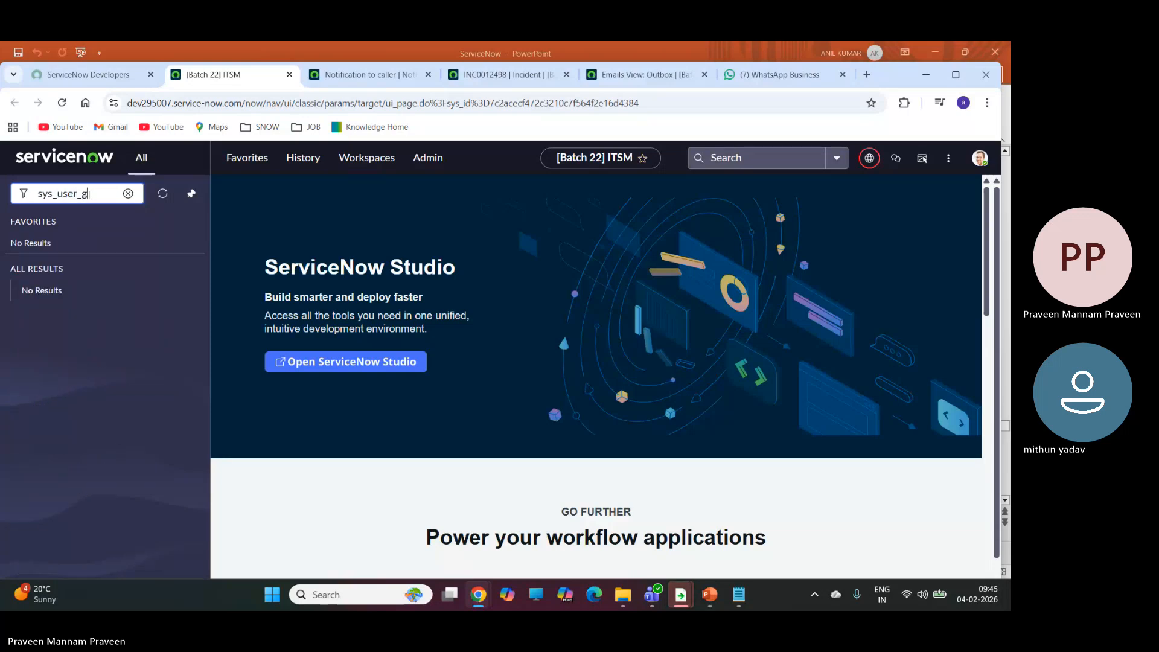
pyautogui.write('u')
pyautogui.write('p.LIST')
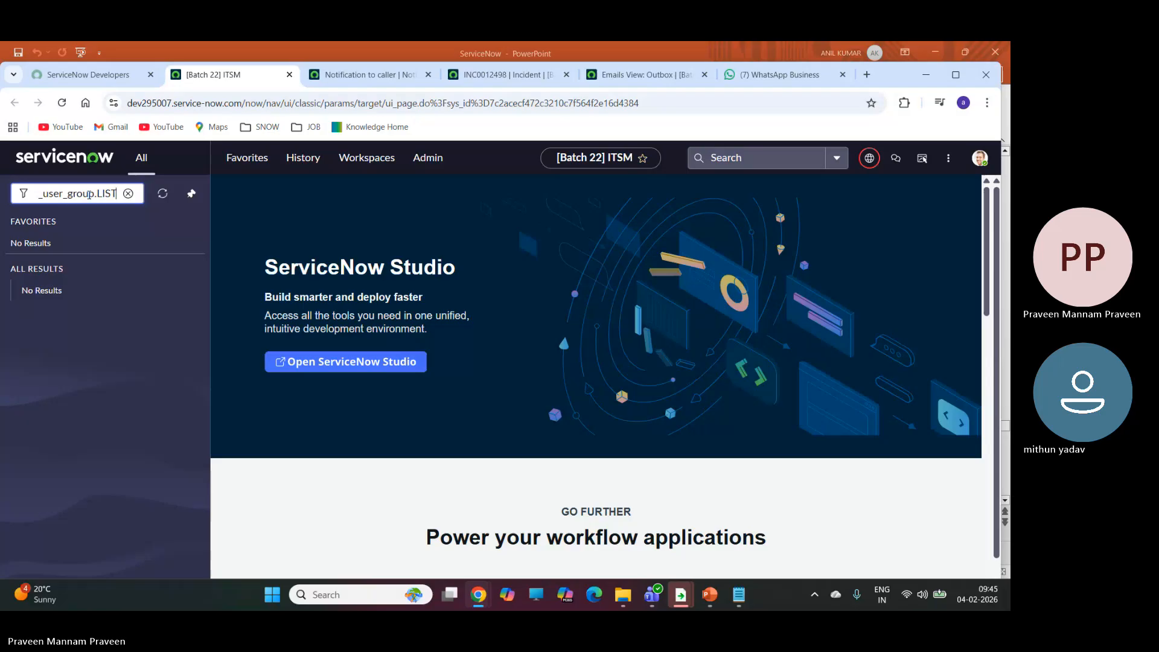
pyautogui.press('Return')
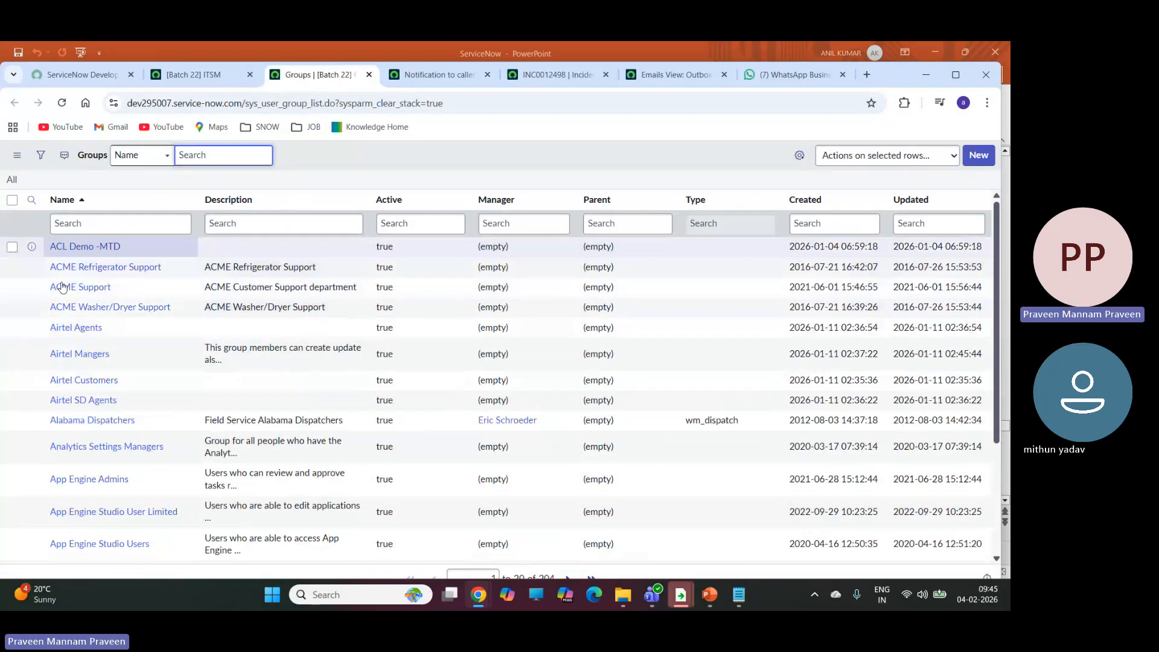
# Open the Airtel SD Agents group record and review its group members and roles.
pyautogui.click(90, 401)
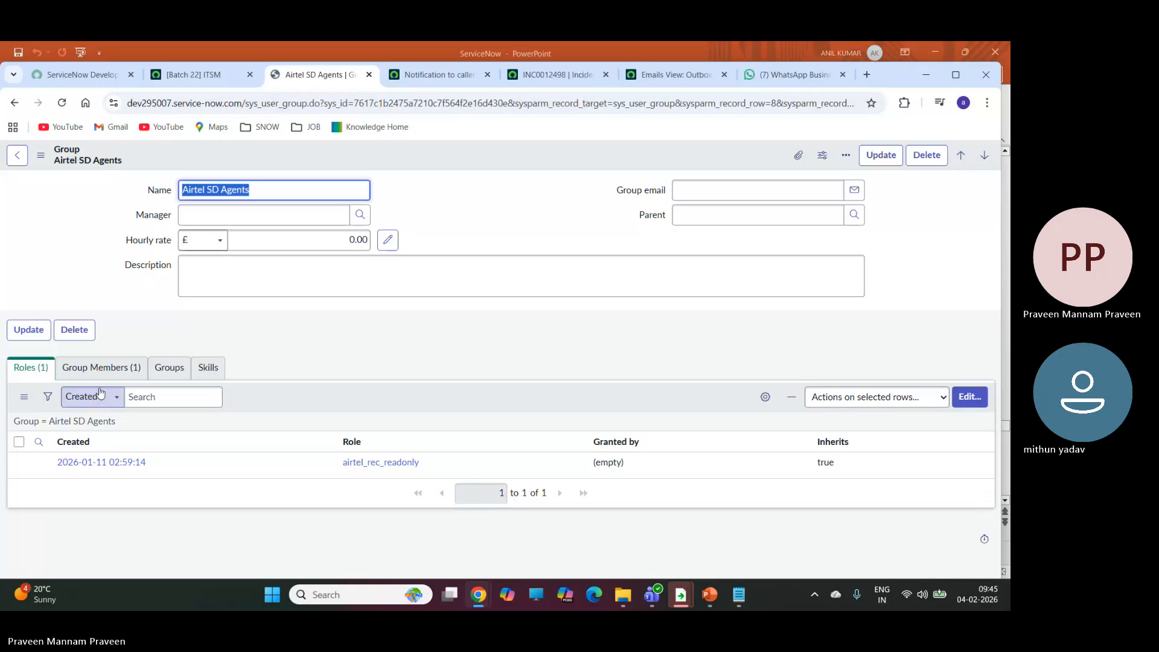
pyautogui.click(104, 378)
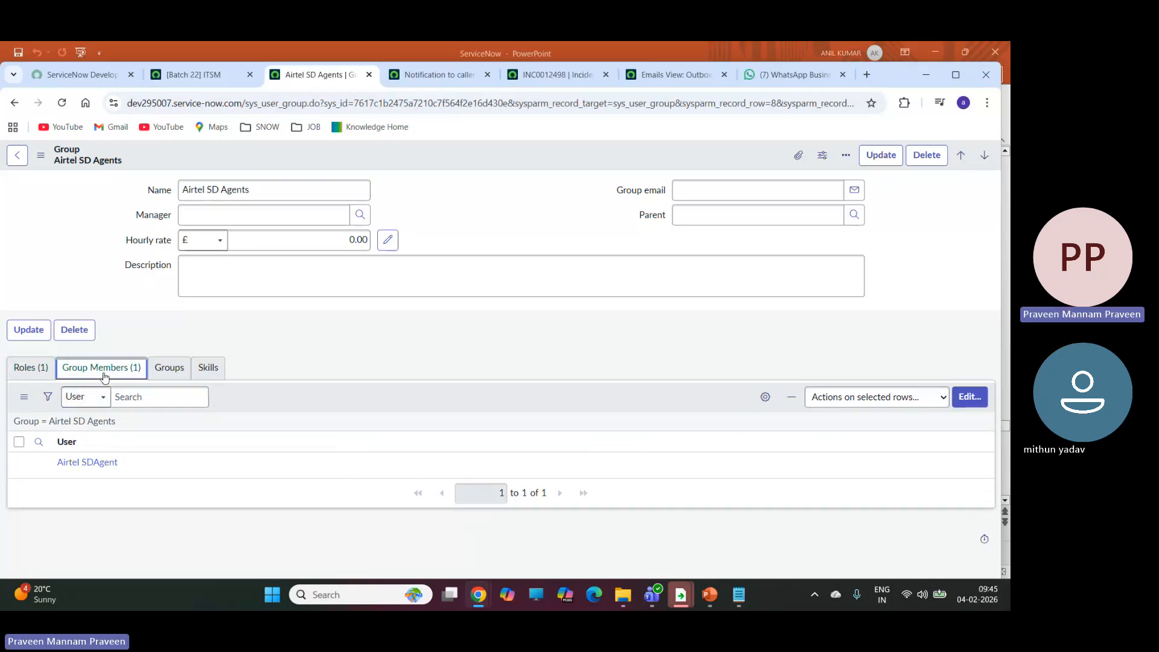
pyautogui.click(27, 374)
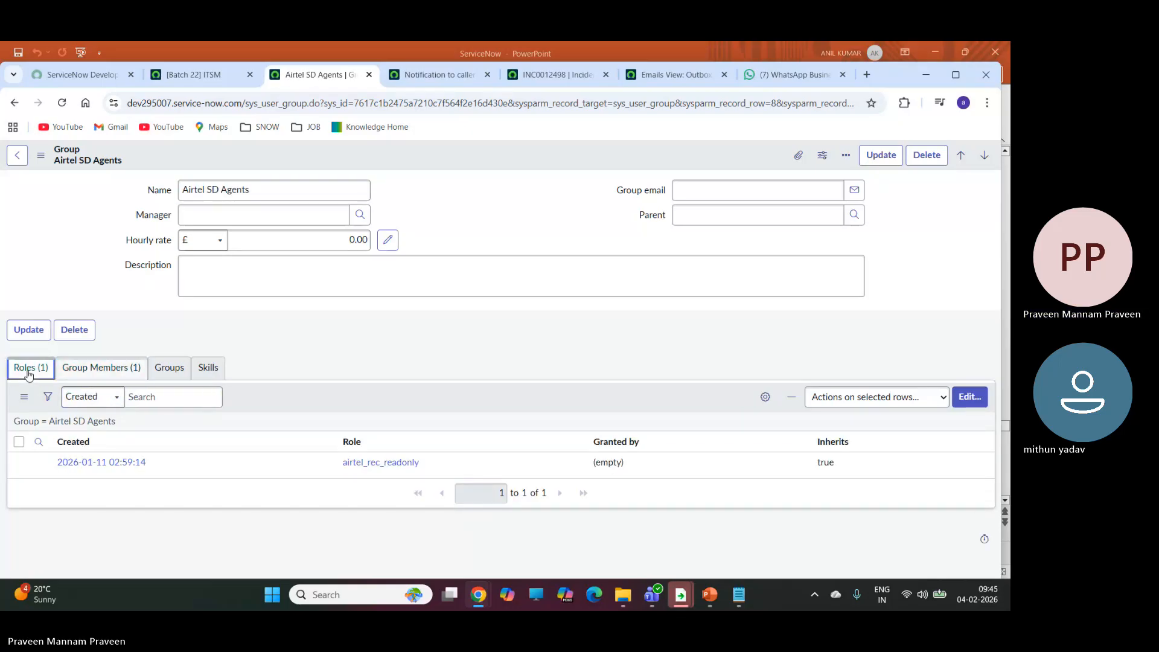
pyautogui.click(121, 370)
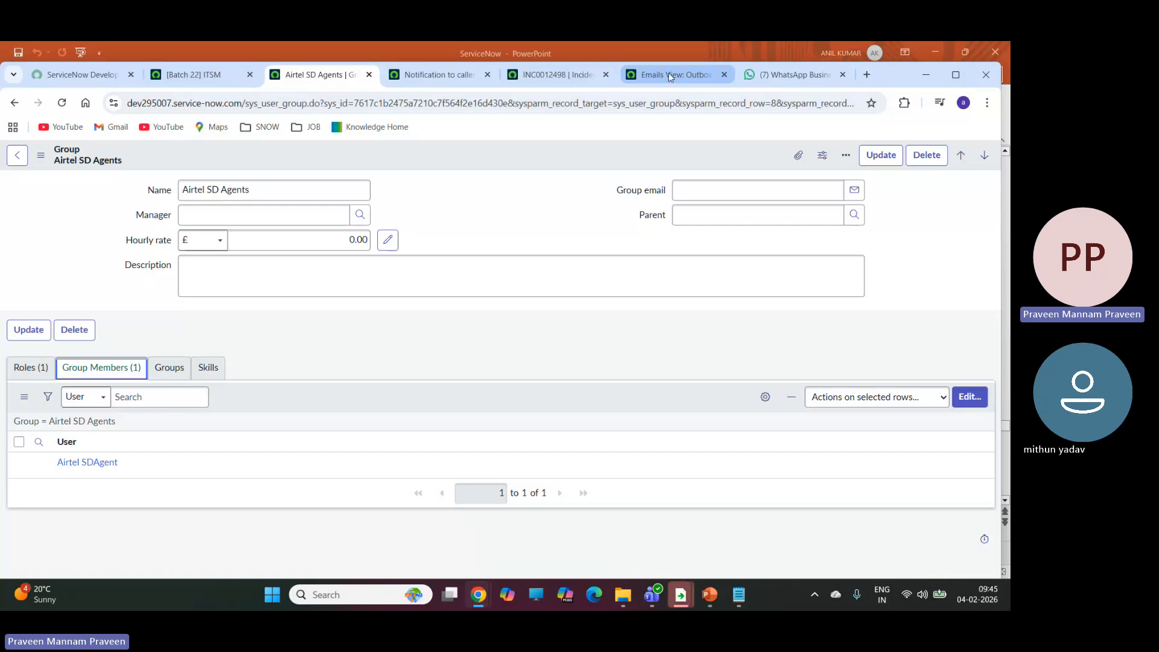
# Return to the incident, set its assignment group to Airtel SD Agents and save the record.
pyautogui.click(568, 74)
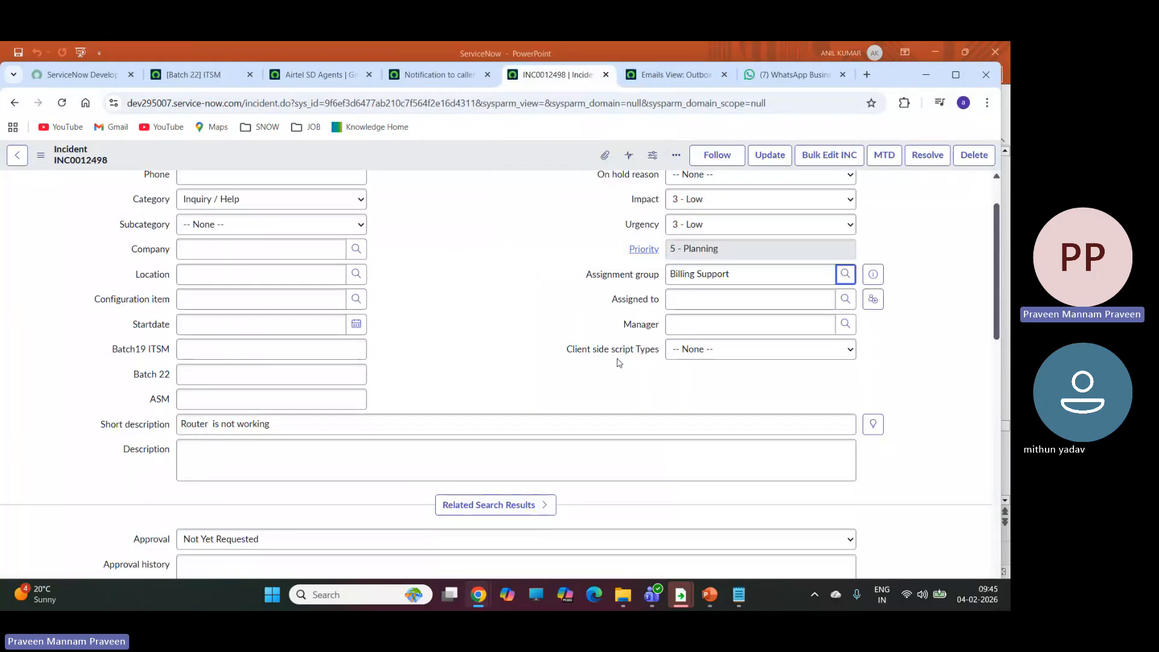
pyautogui.click(845, 274)
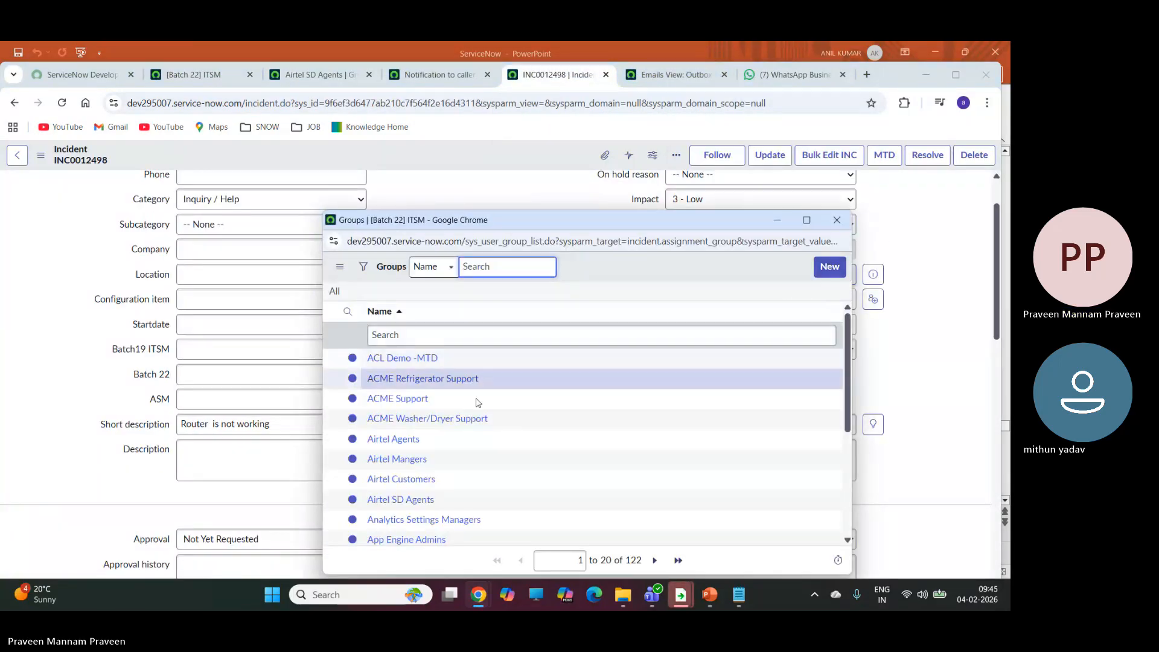
pyautogui.click(399, 500)
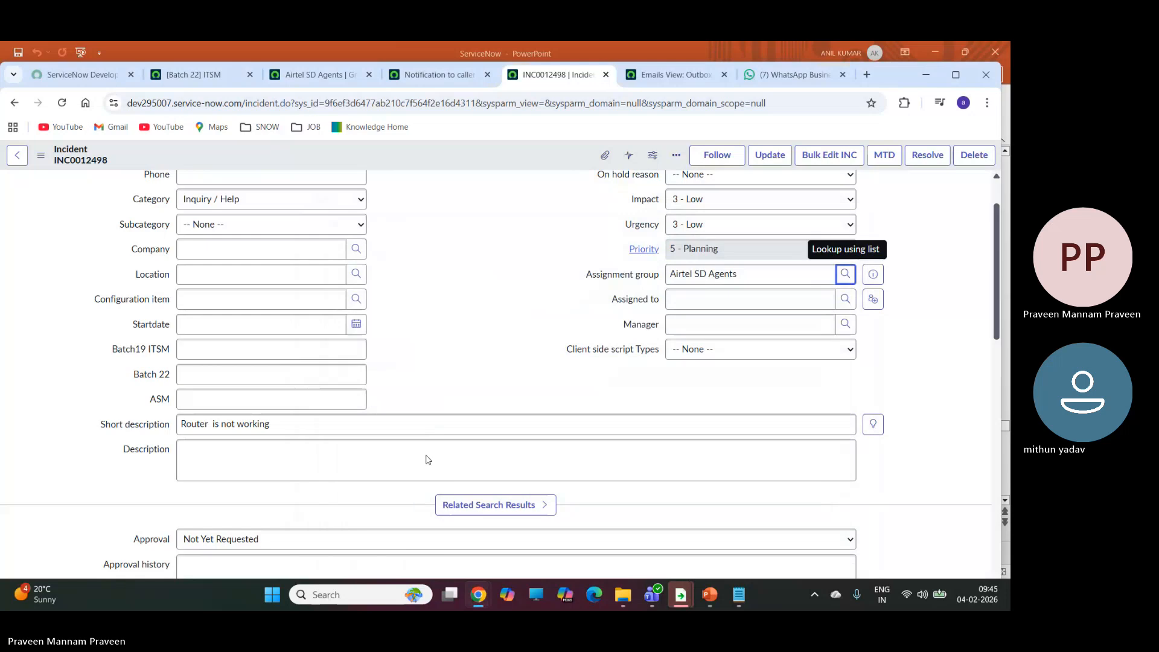
pyautogui.click(41, 155)
pyautogui.click(69, 167)
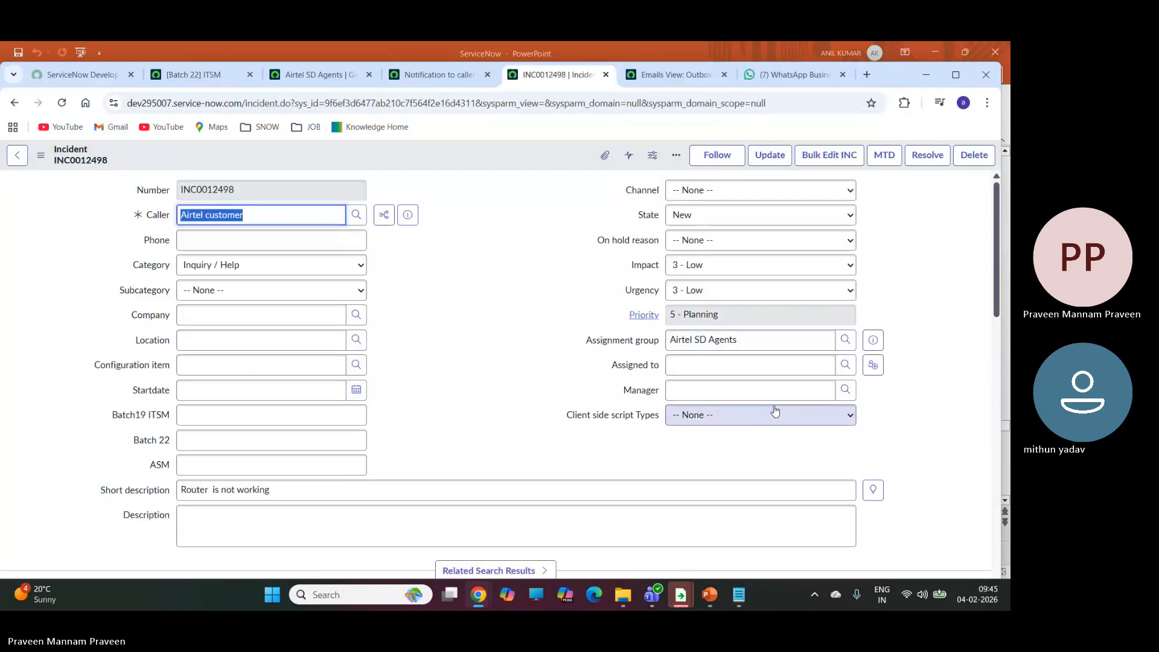
# Start a new user from the Assigned to lookup with User ID airtel.sdagent, first name airtel and last name sdagent.
pyautogui.click(846, 365)
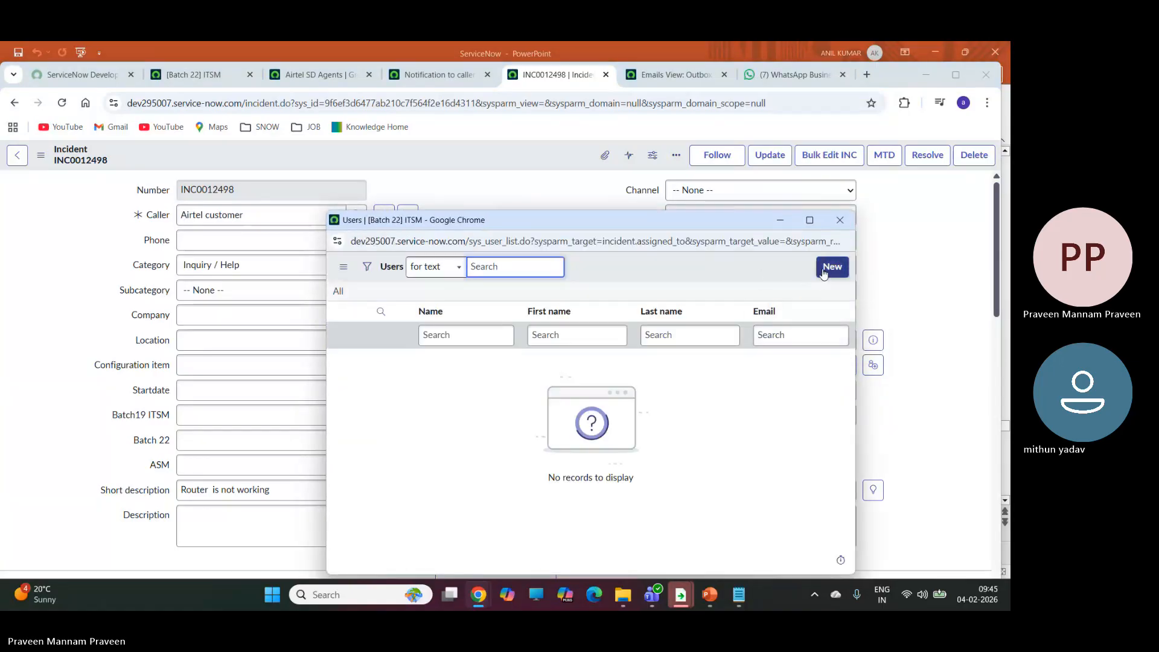
pyautogui.click(825, 272)
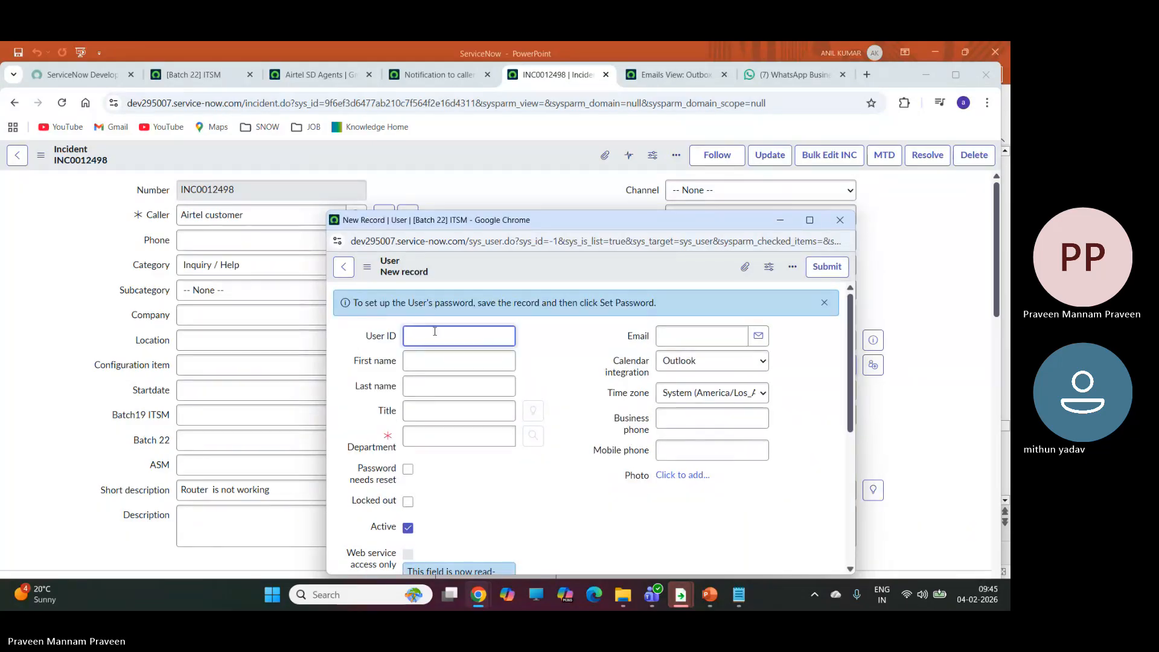
pyautogui.write('lrtel.sdagent')
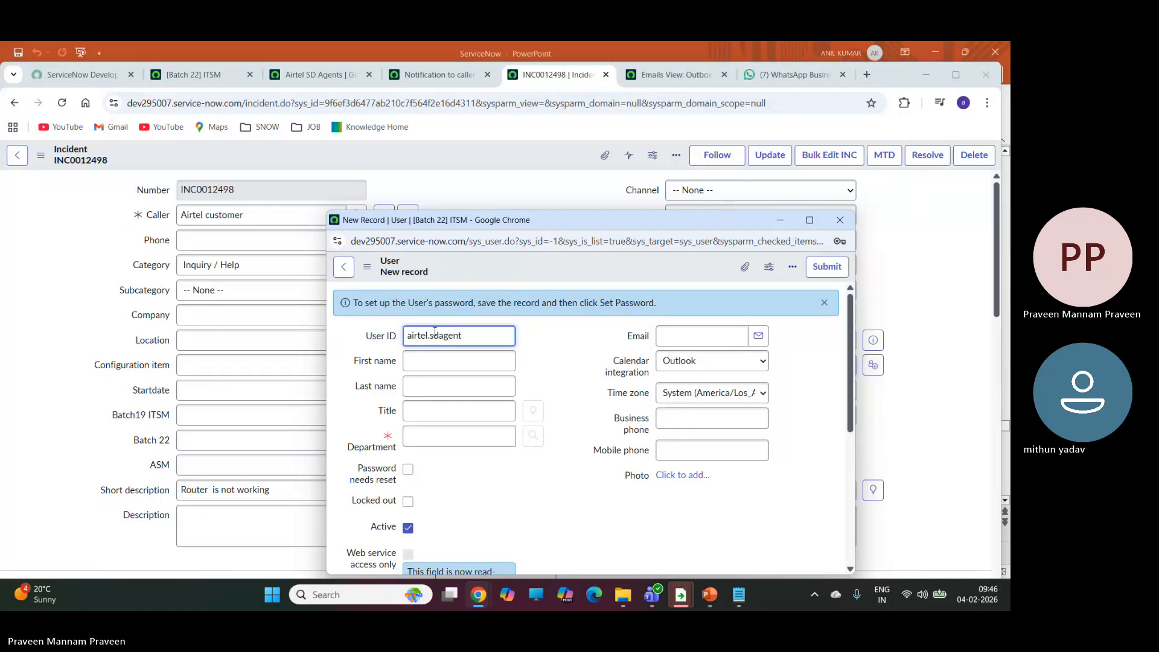
pyautogui.click(449, 362)
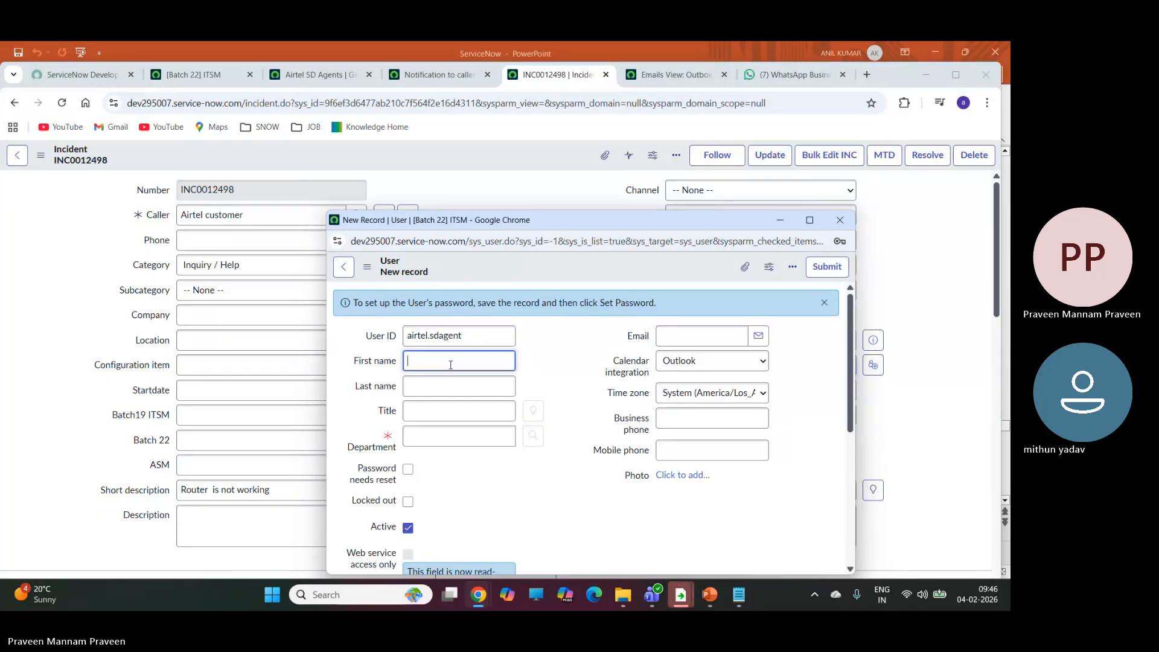
pyautogui.write('airtel')
pyautogui.click(450, 385)
pyautogui.write('sdagent')
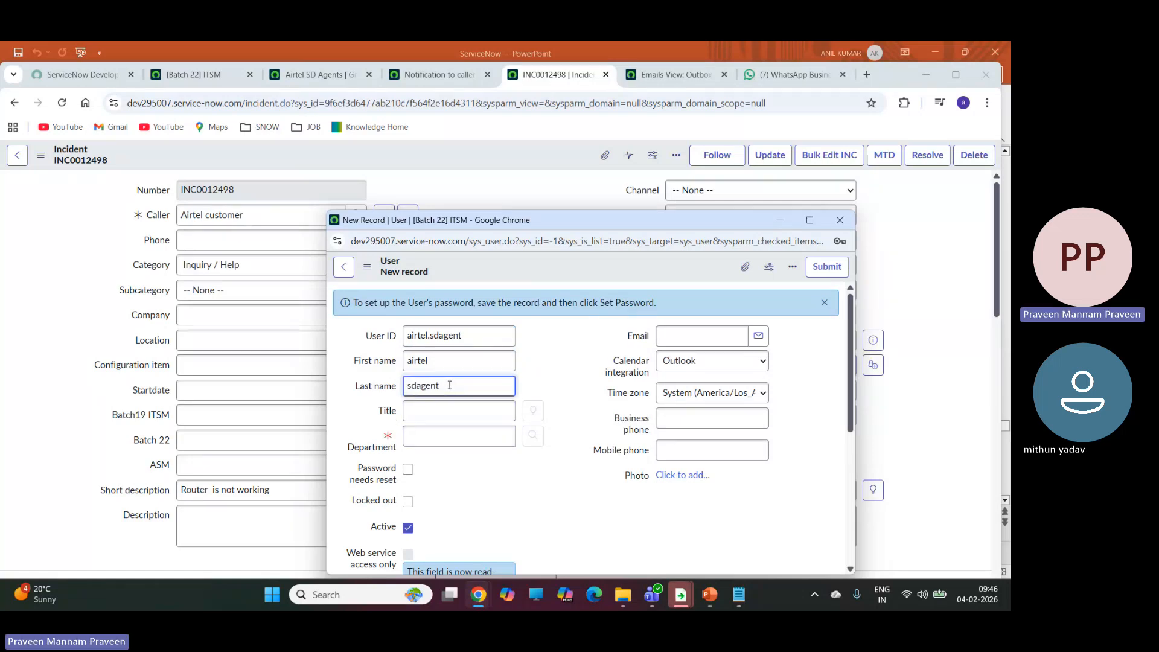
# Set the new user's department to IT and submit the record as the incident's assignee.
pyautogui.click(439, 441)
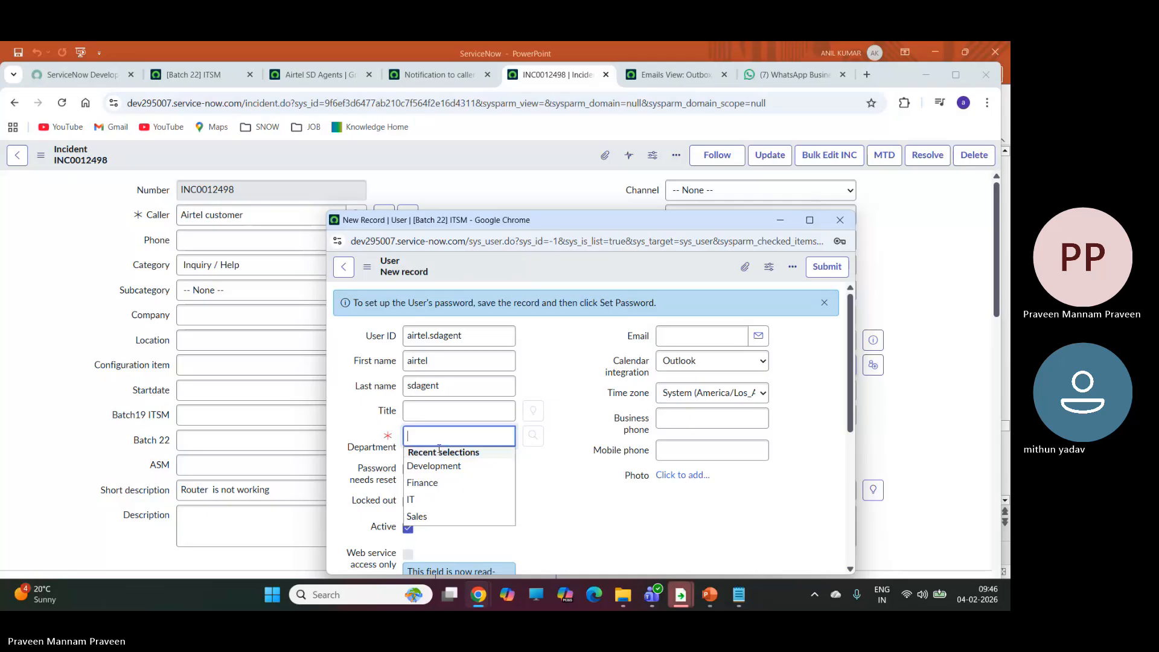
pyautogui.click(416, 501)
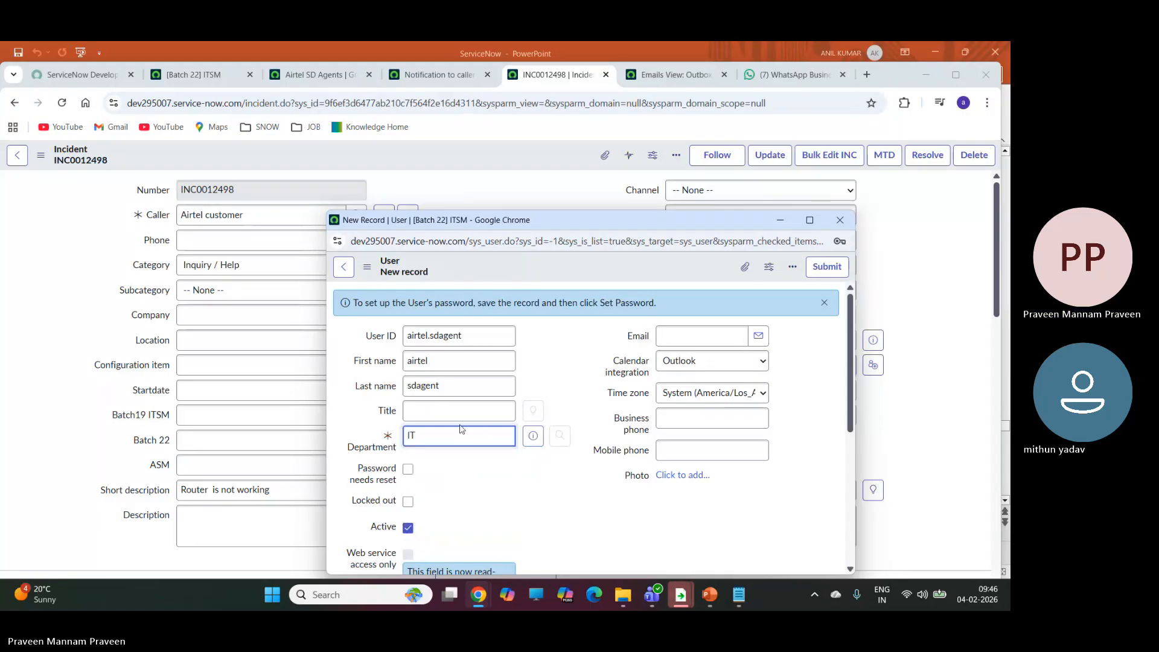
pyautogui.click(825, 268)
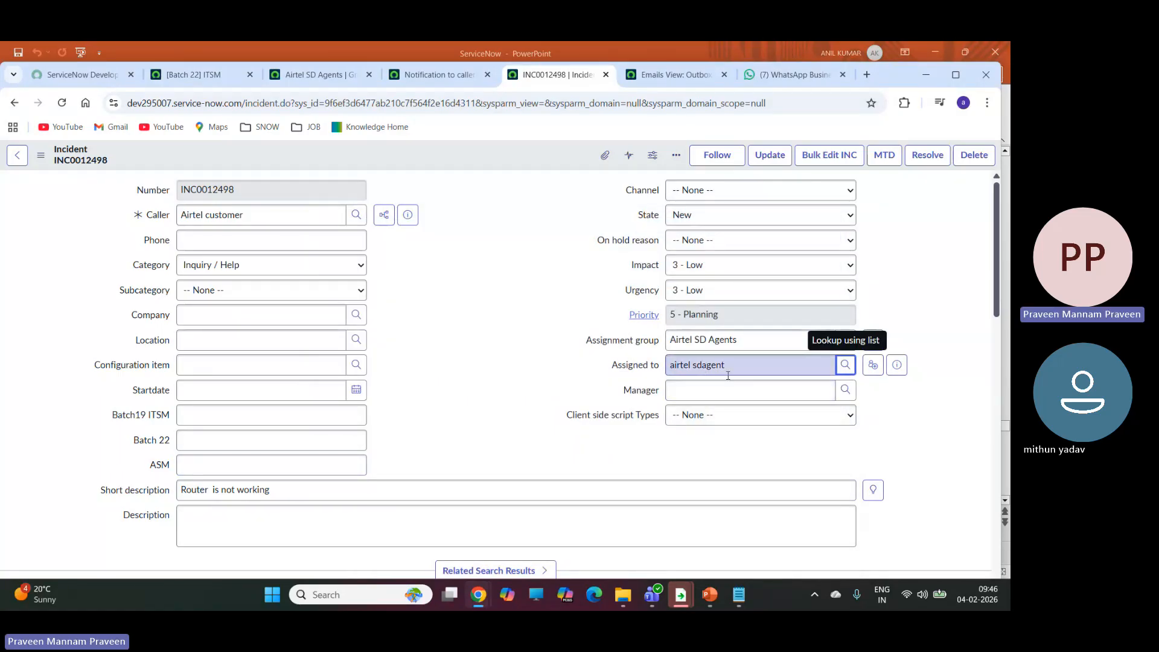
# Save the assigned incident and go to the Emails outbox list to check for the notification.
pyautogui.click(40, 157)
pyautogui.click(75, 169)
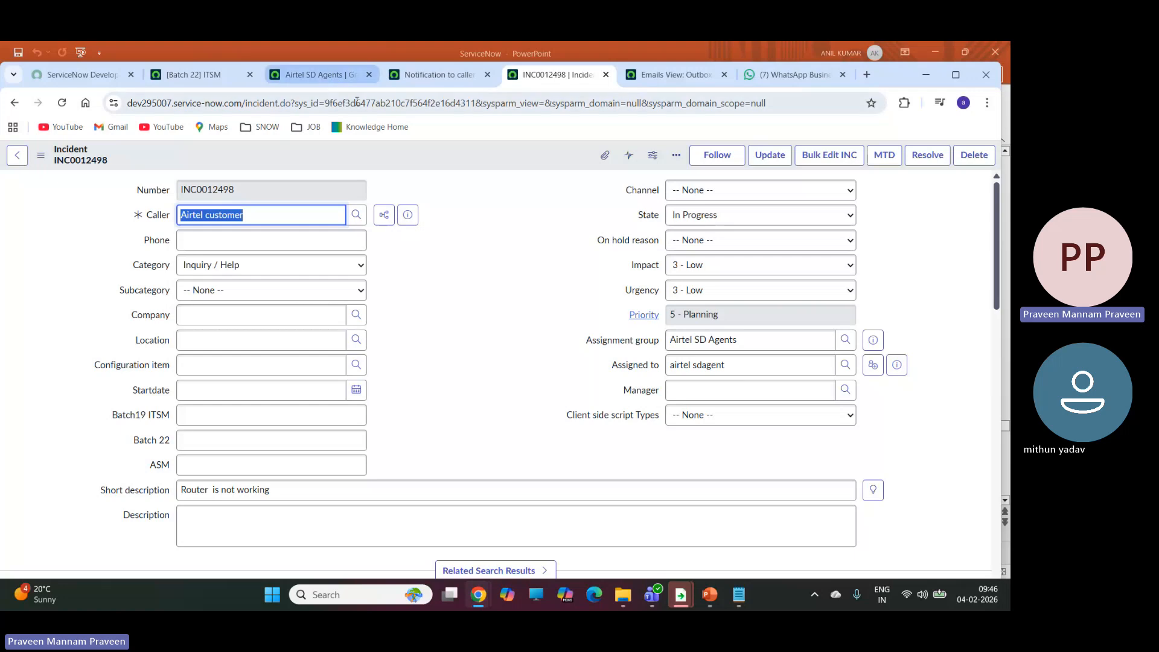
pyautogui.click(432, 74)
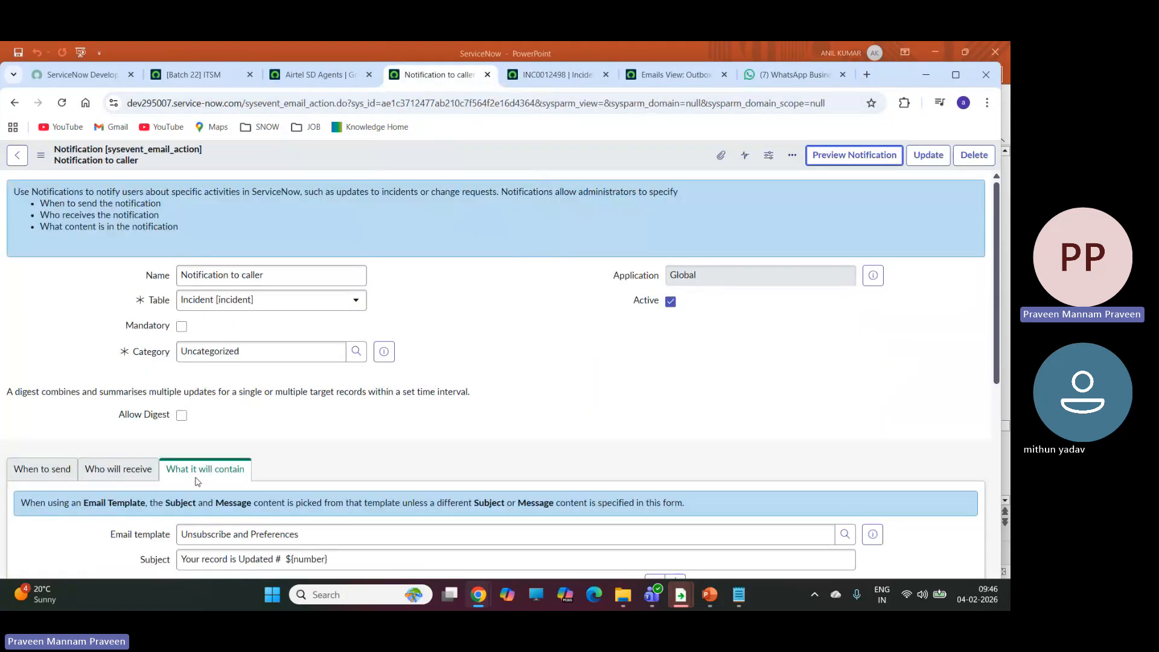
pyautogui.click(671, 75)
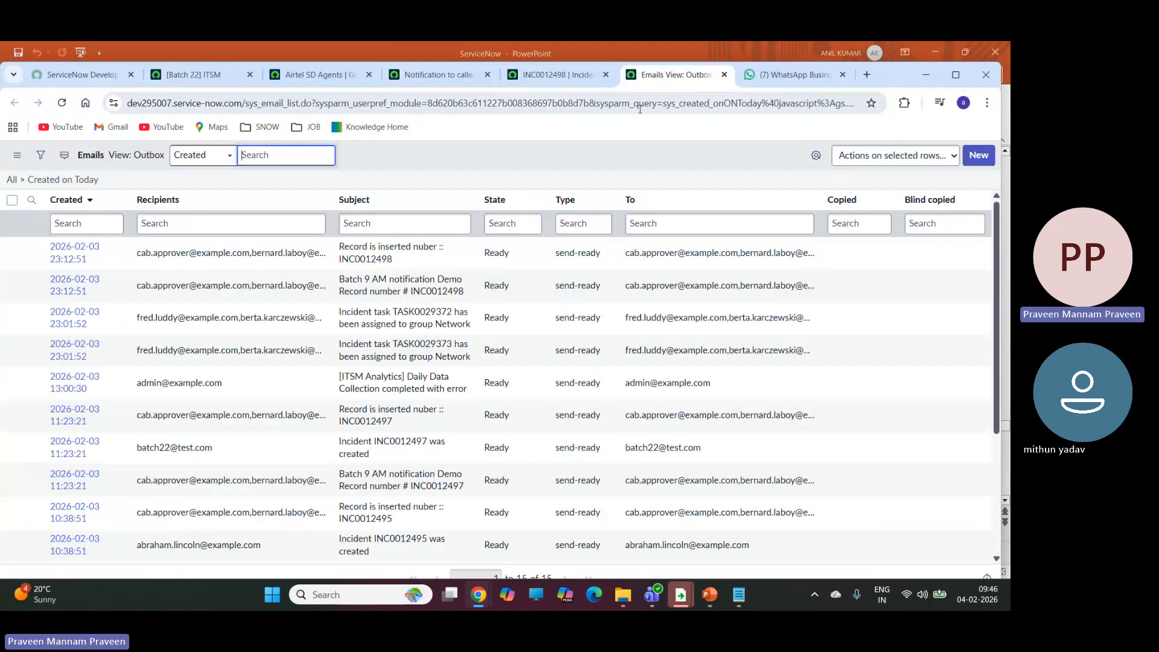
# Refresh the outbox list and open the email "Your record is Updated # INC0012498" in a new browser tab.
pyautogui.click(63, 104)
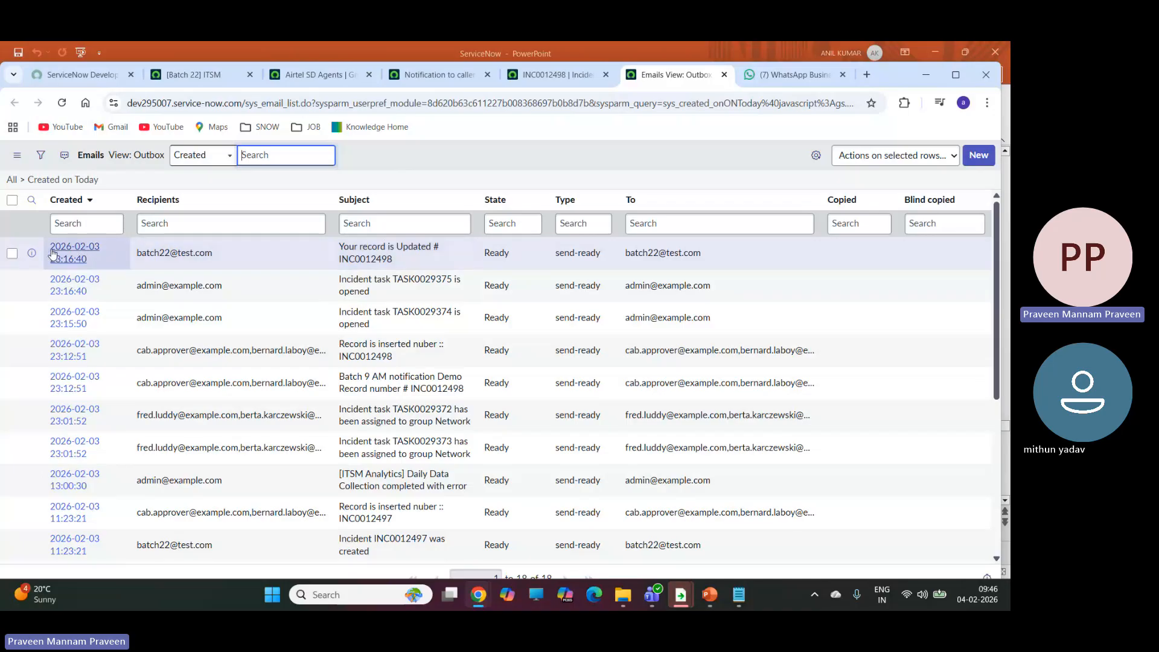
pyautogui.rightClick(32, 256)
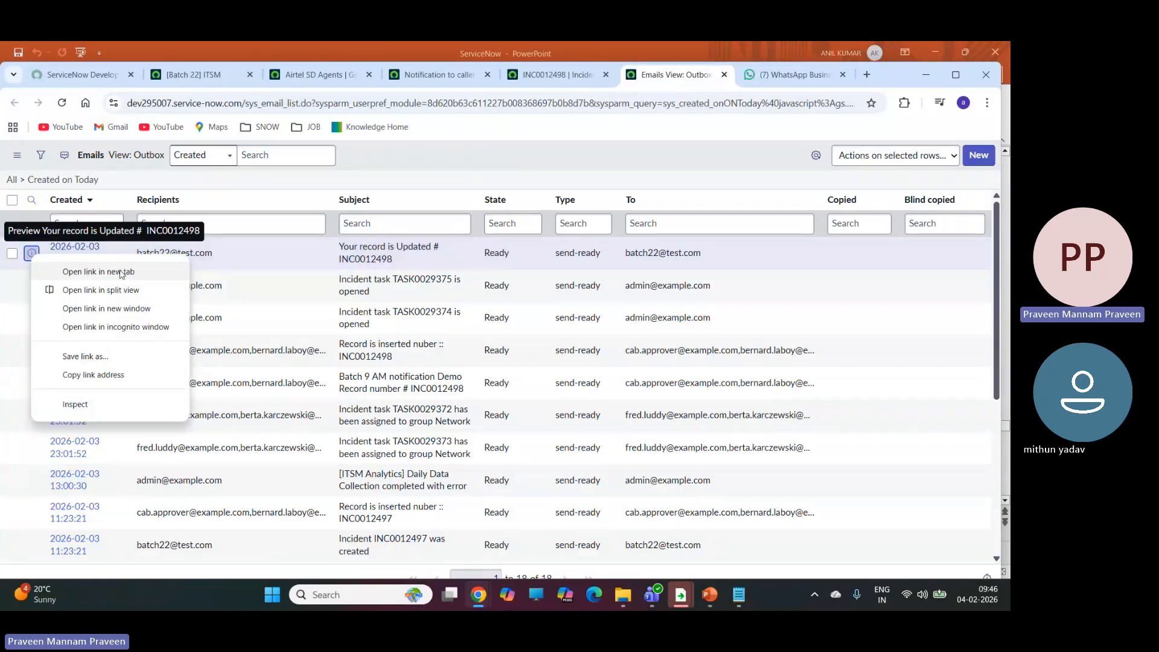
pyautogui.press('Escape')
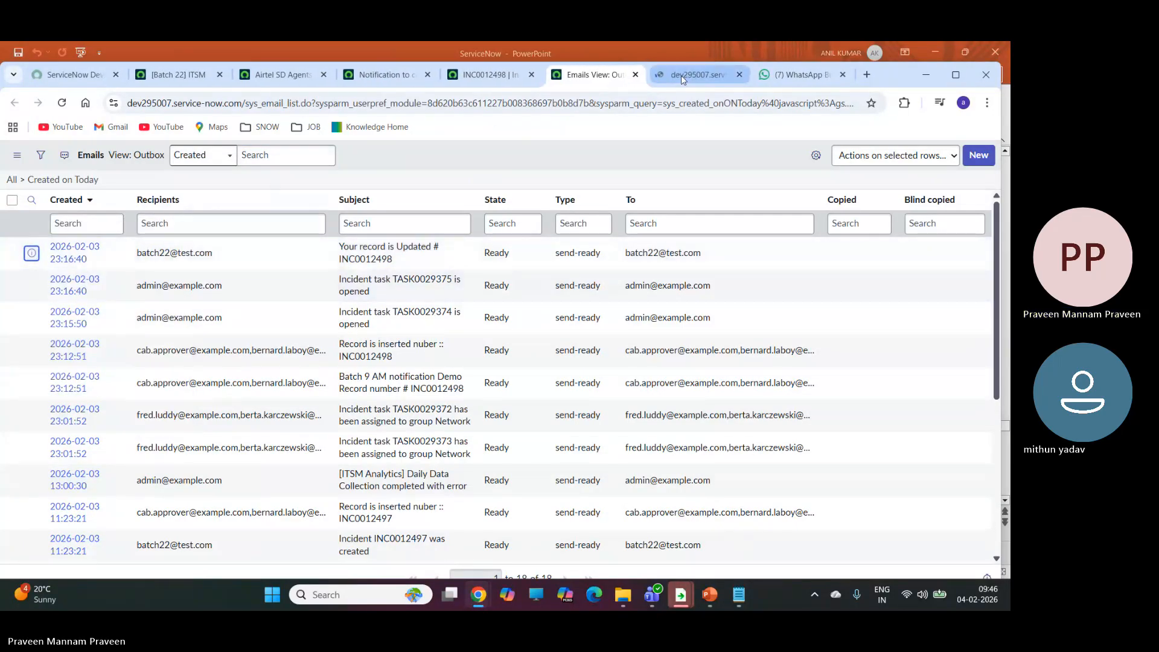
pyautogui.click(681, 75)
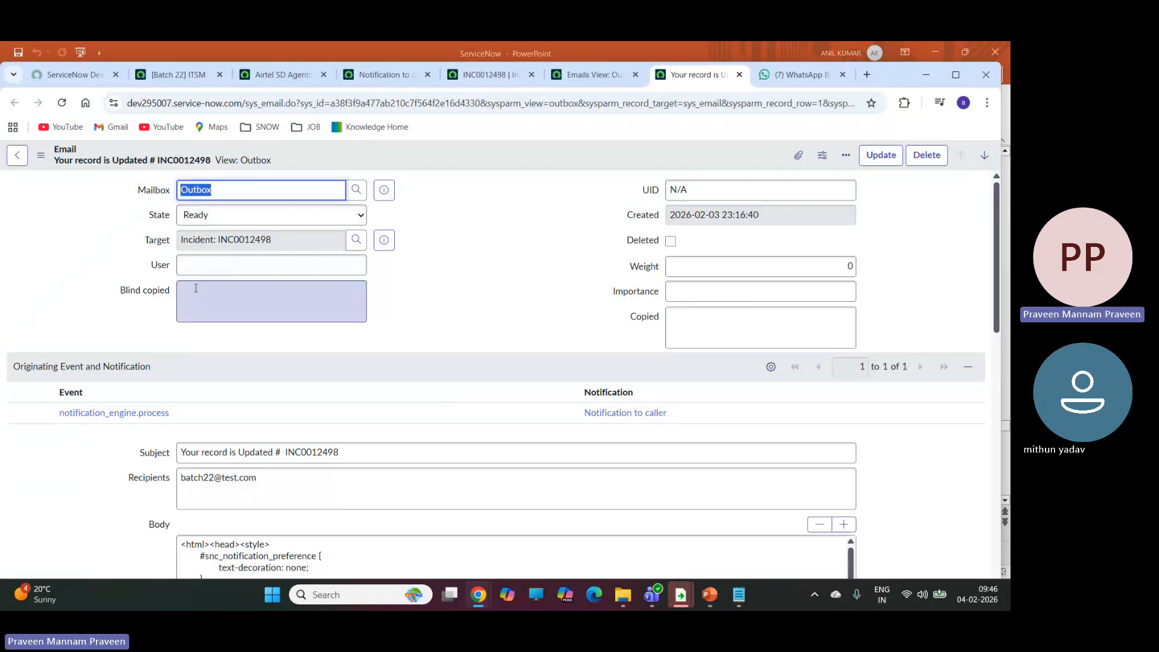
# Preview the email and examine the greeting and the reference watermark in its body.
pyautogui.scroll(-4, 443, 263)
pyautogui.scroll(-1, 439, 282)
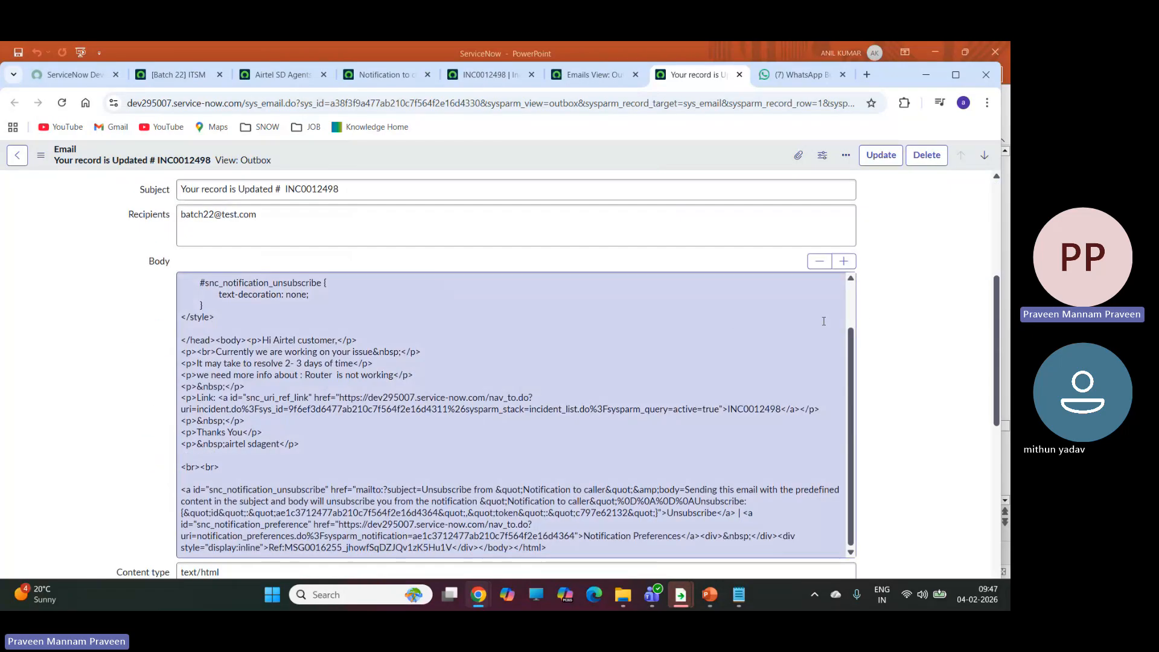
pyautogui.scroll(-5, 930, 307)
pyautogui.click(22, 377)
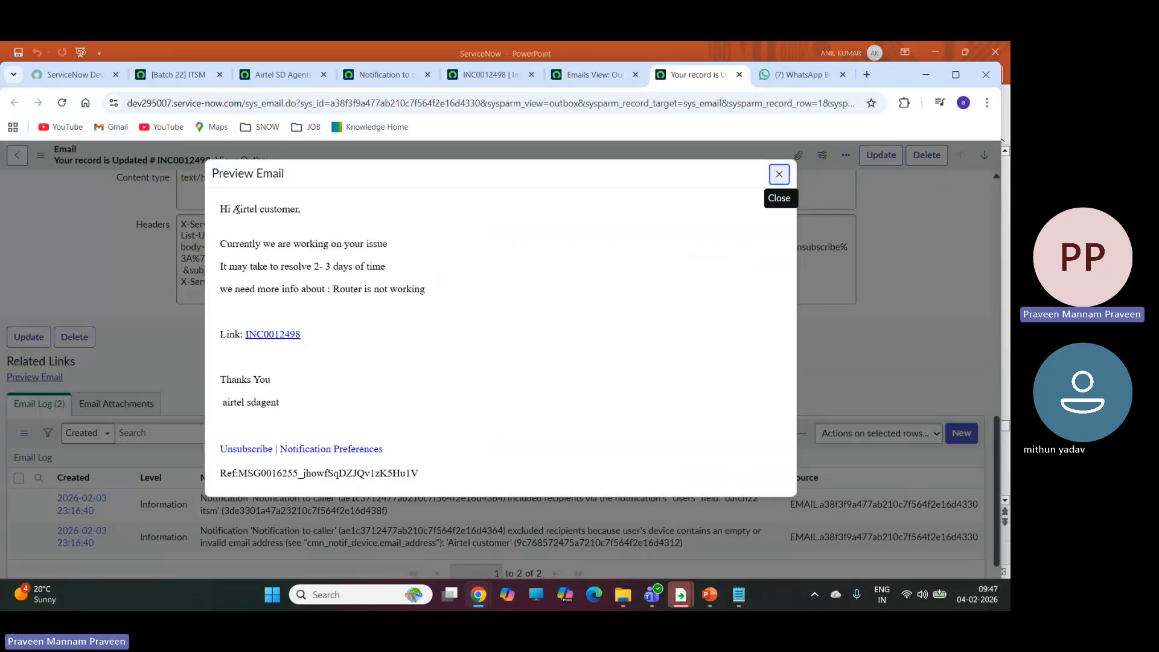
pyautogui.moveTo(237, 208); pyautogui.dragTo(297, 206)
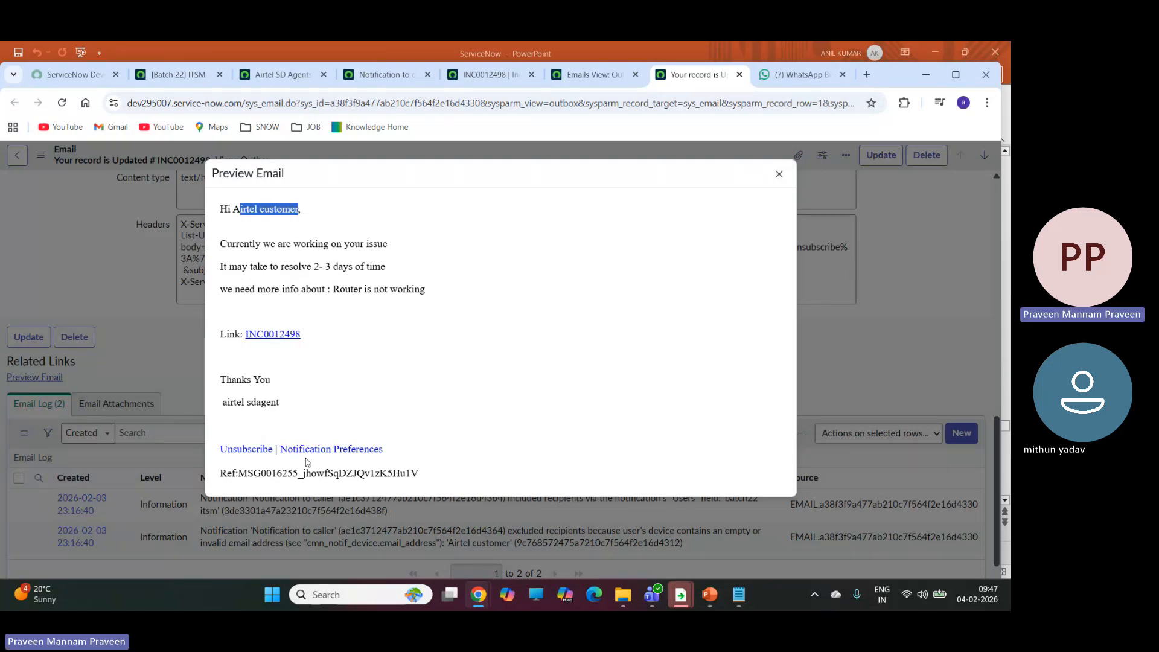
pyautogui.moveTo(220, 477); pyautogui.dragTo(446, 499)
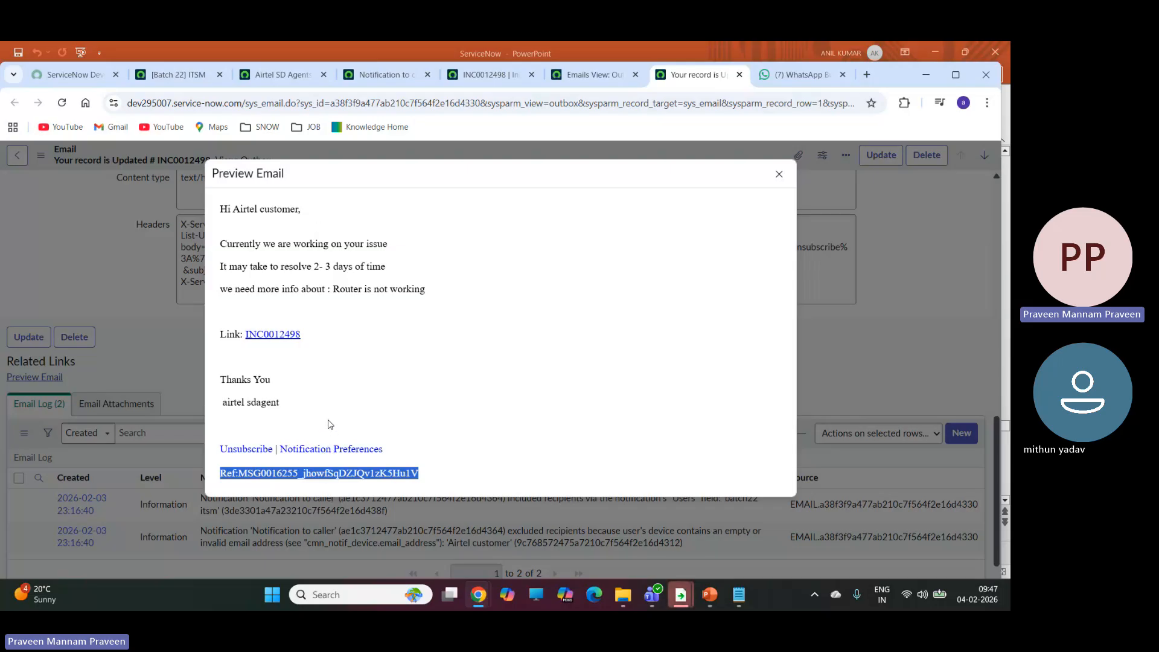
# Open the incident linked in the email preview and return to the [Batch 22] ITSM home page.
pyautogui.click(267, 340)
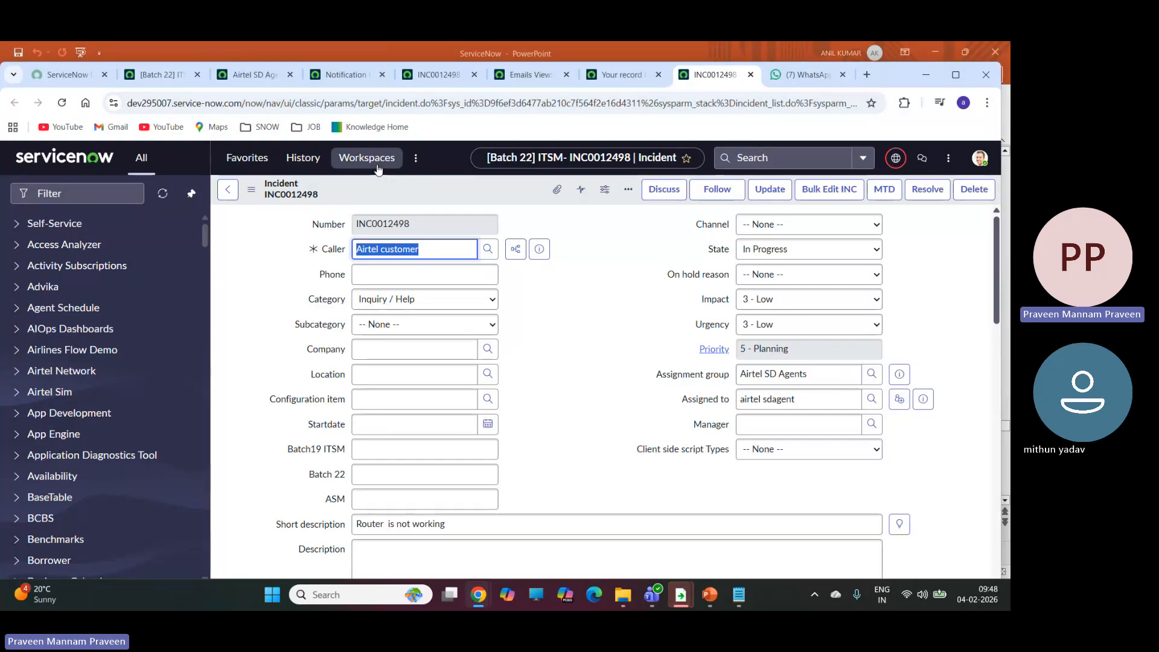
pyautogui.click(253, 77)
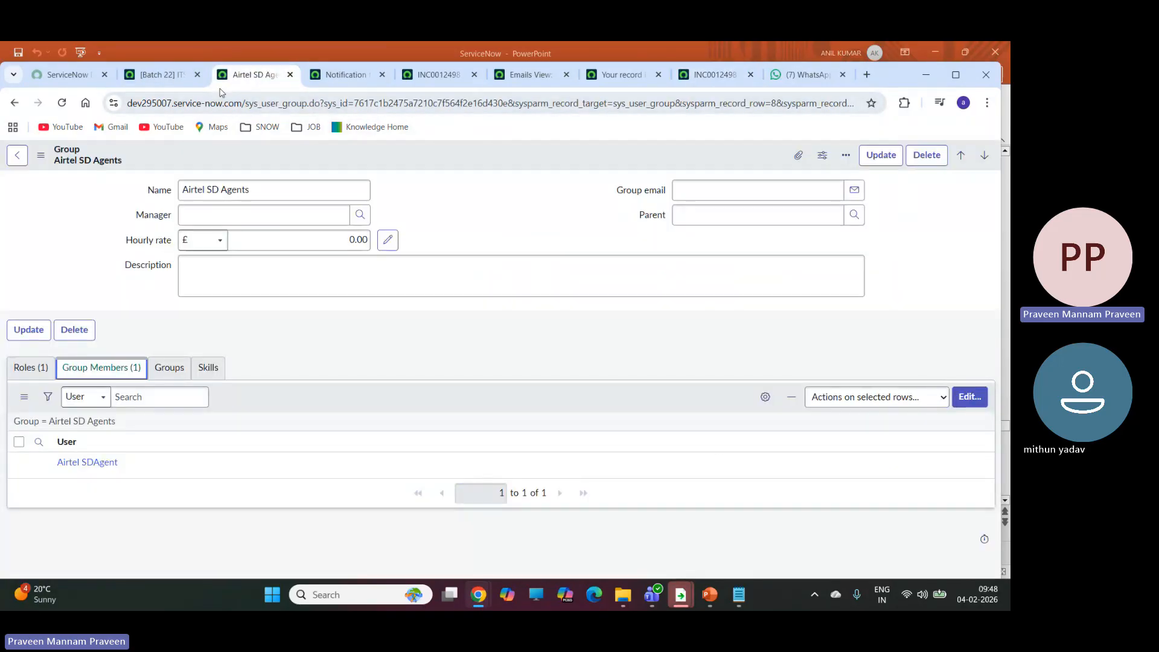
pyautogui.click(163, 76)
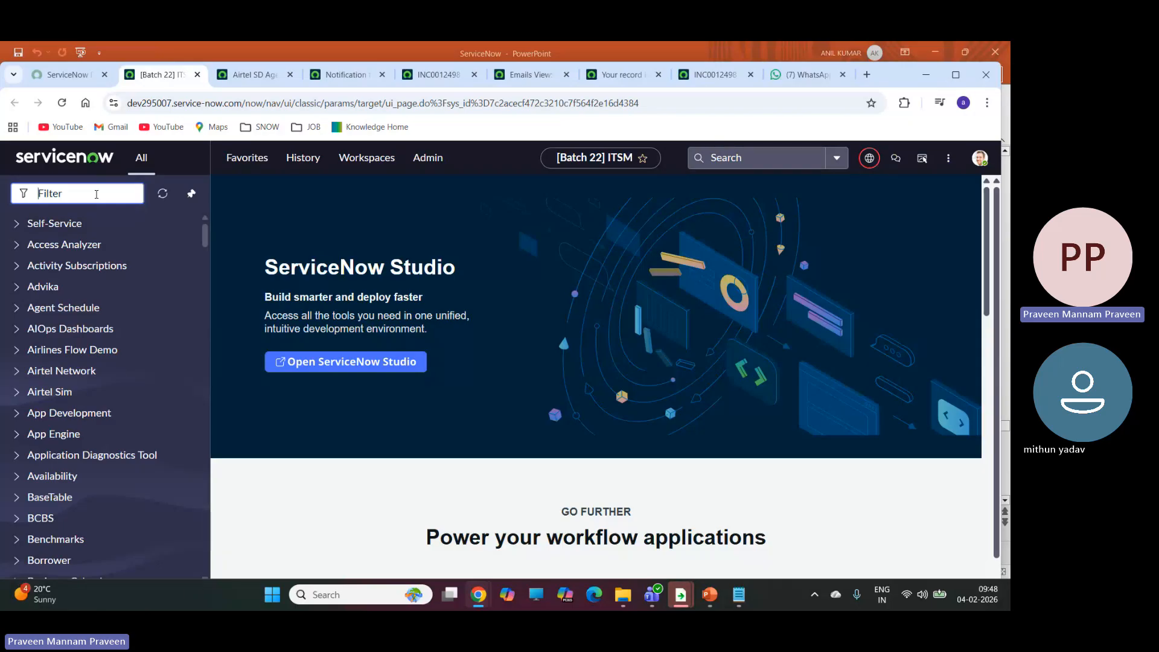
pyautogui.write('email i')
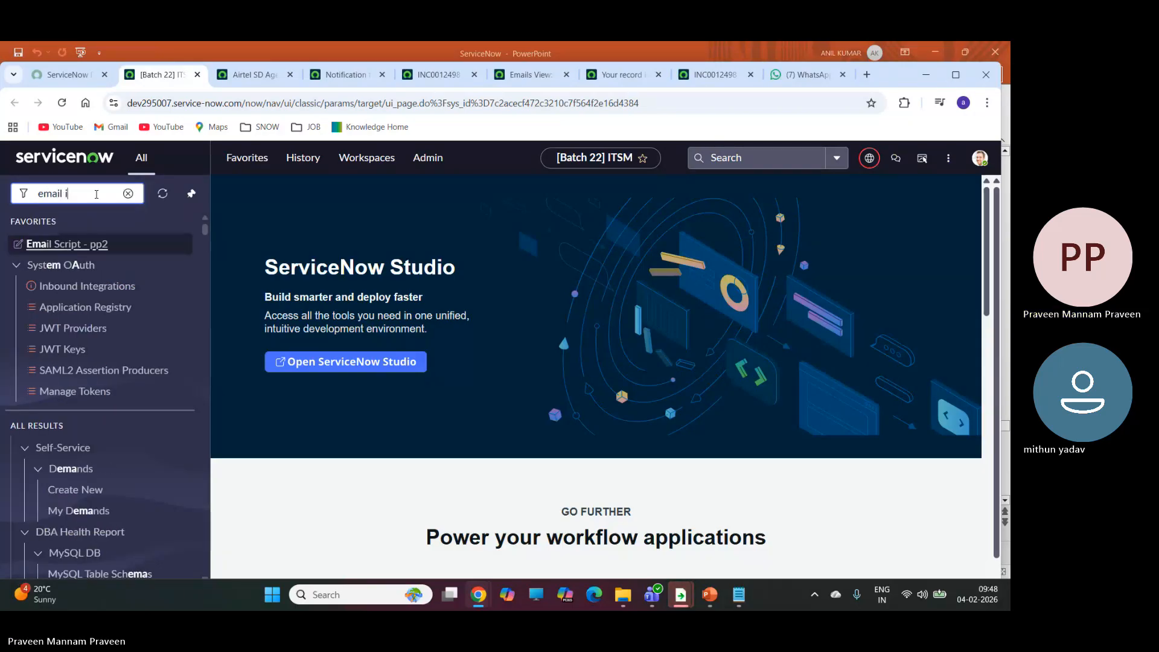
pyautogui.write('n')
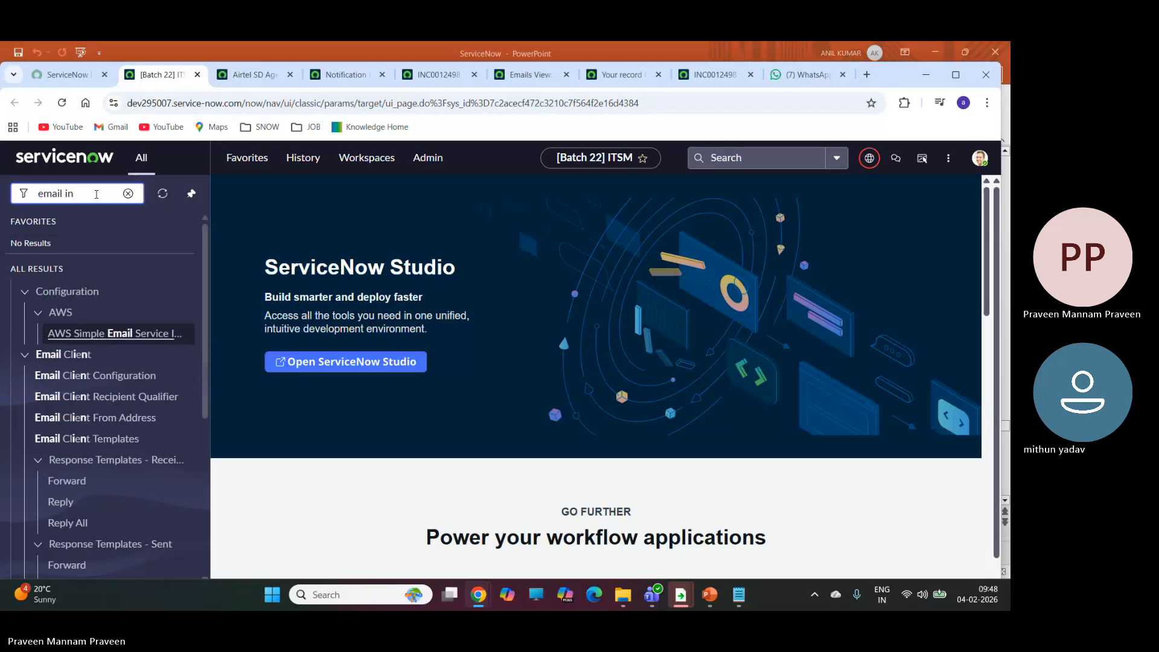
pyautogui.press('BackSpace')
pyautogui.press('BackSpace')
pyautogui.press('BackSpace')
pyautogui.press('BackSpace')
pyautogui.press('BackSpace')
pyautogui.press('BackSpace')
pyautogui.press('BackSpace')
pyautogui.press('BackSpace')
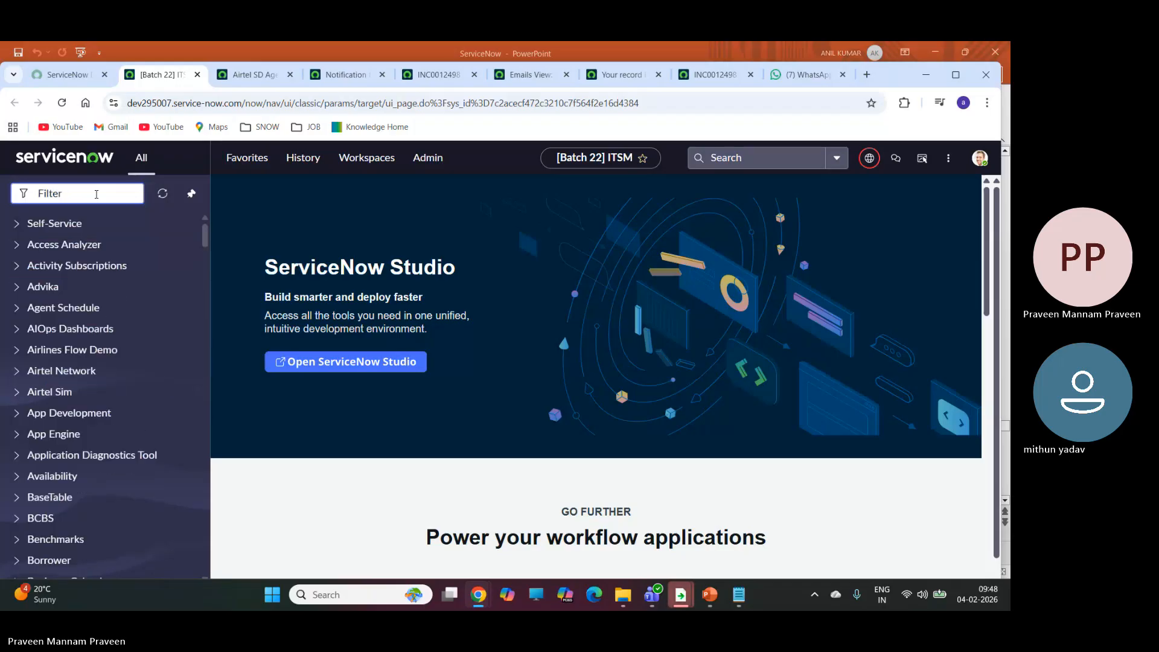
# Search the navigator for "inboun" and open the System Policy Inbound Actions list in a new browser tab.
pyautogui.write('inb')
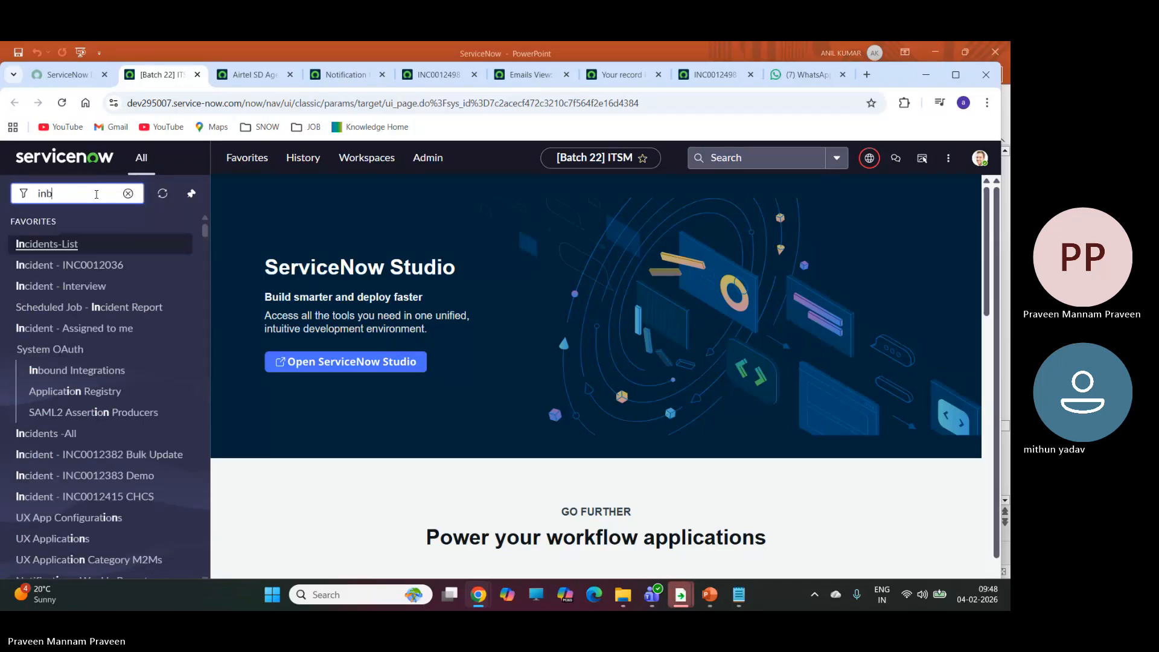
pyautogui.write('oun')
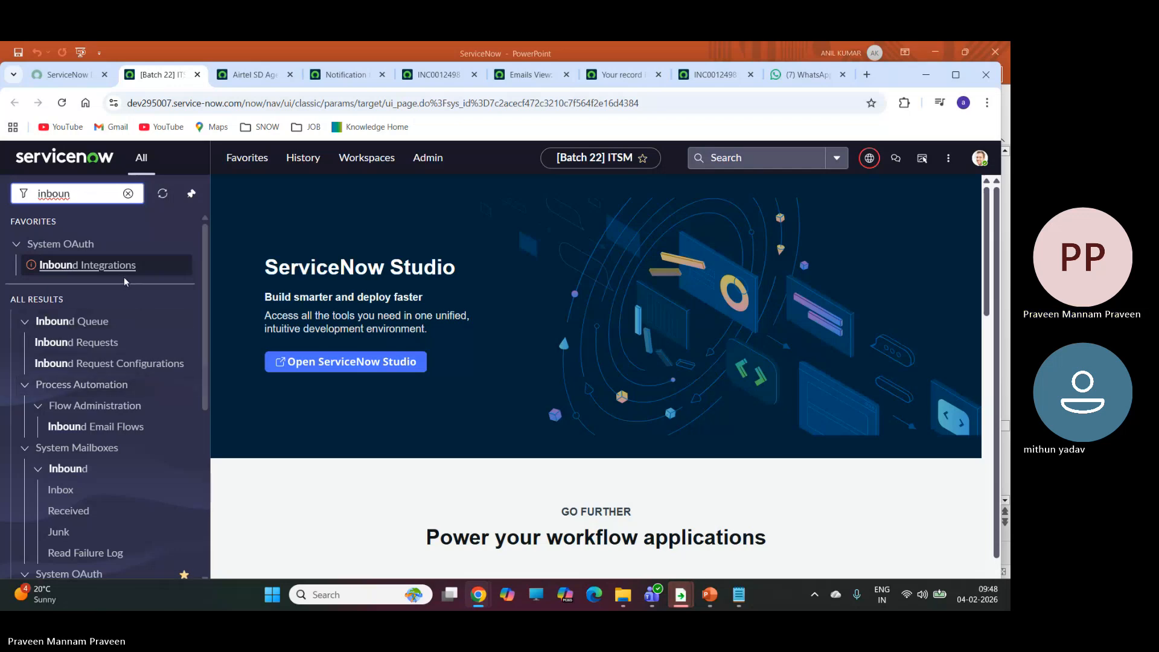
pyautogui.scroll(-3, 125, 282)
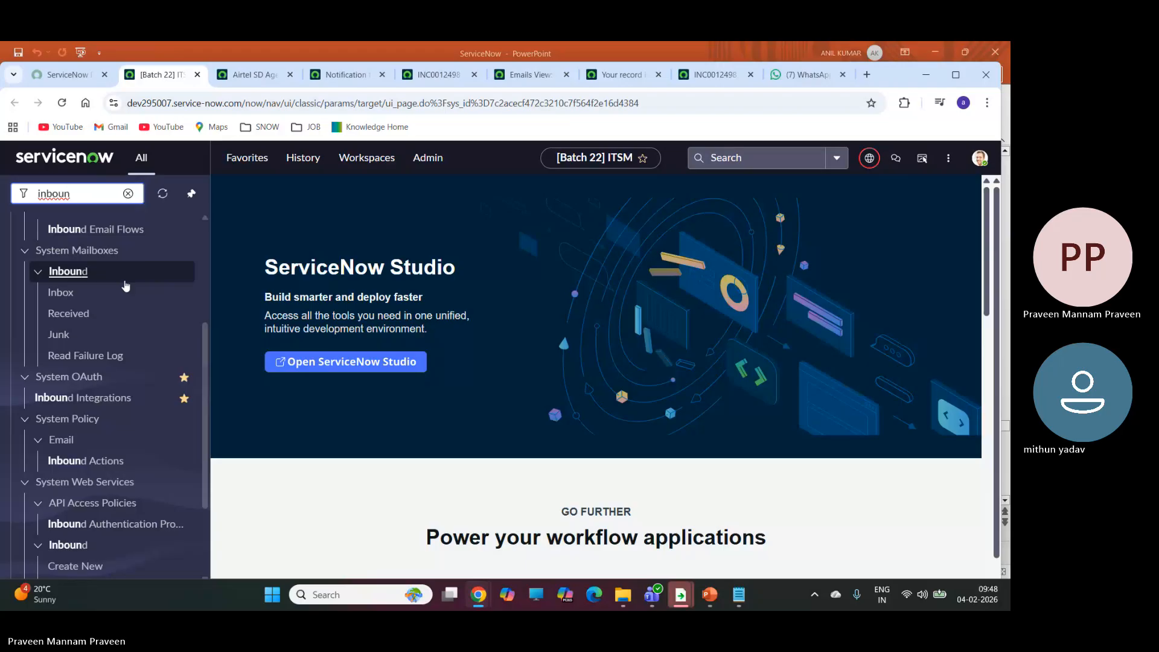
pyautogui.click(115, 462)
pyautogui.rightClick(116, 463)
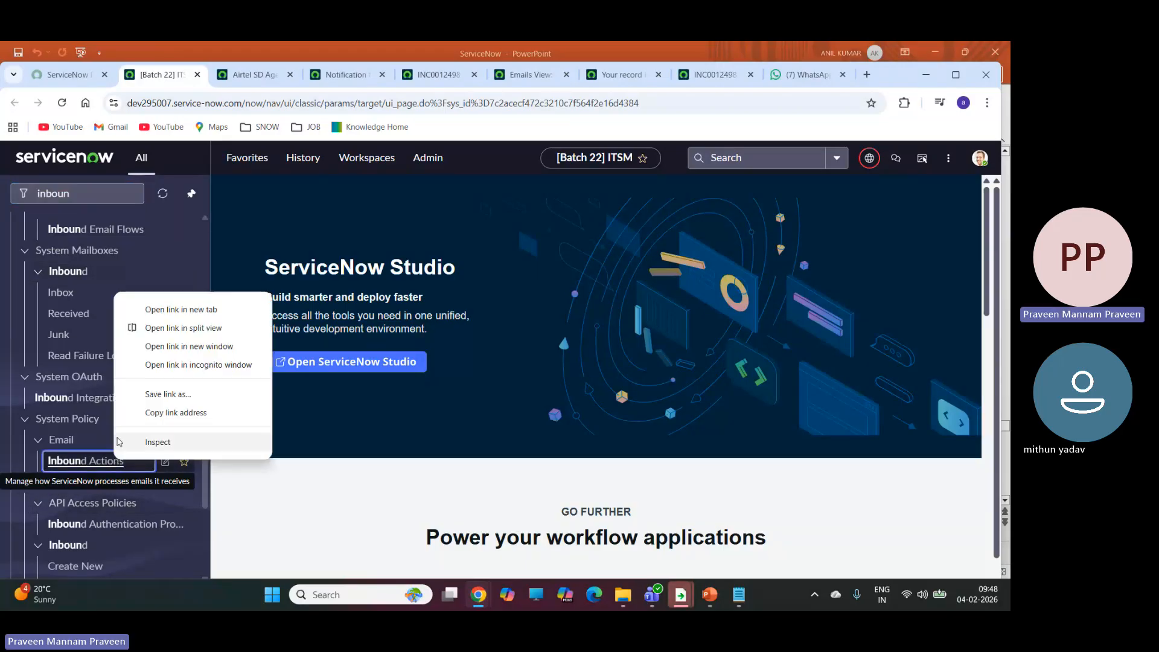
pyautogui.click(187, 308)
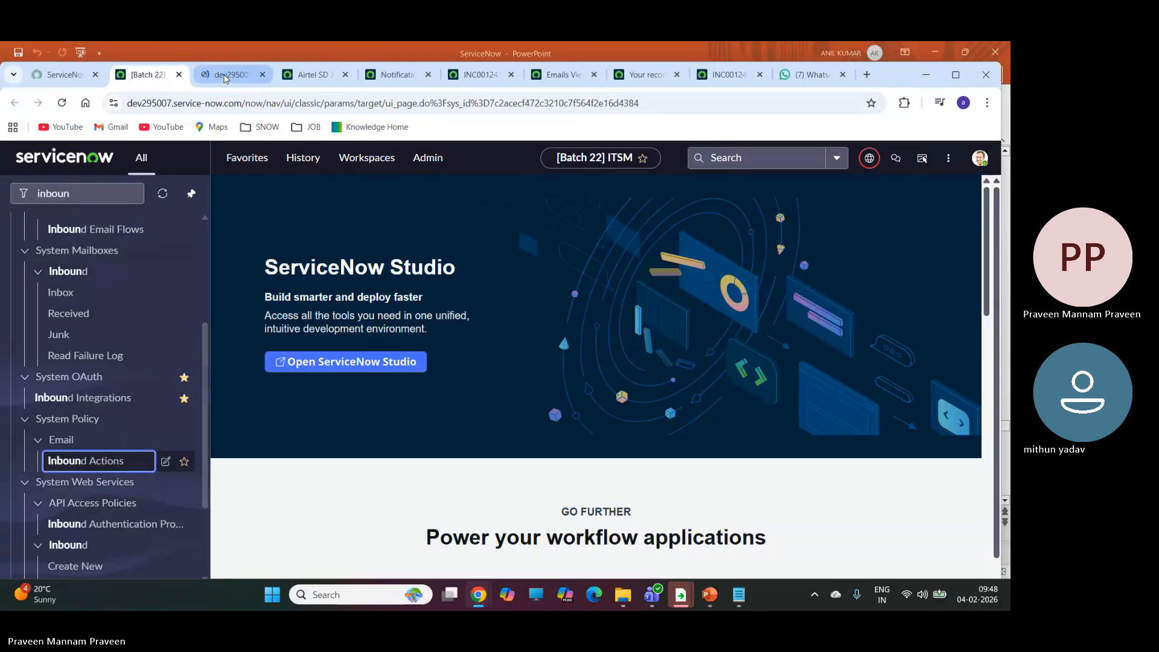
pyautogui.click(225, 75)
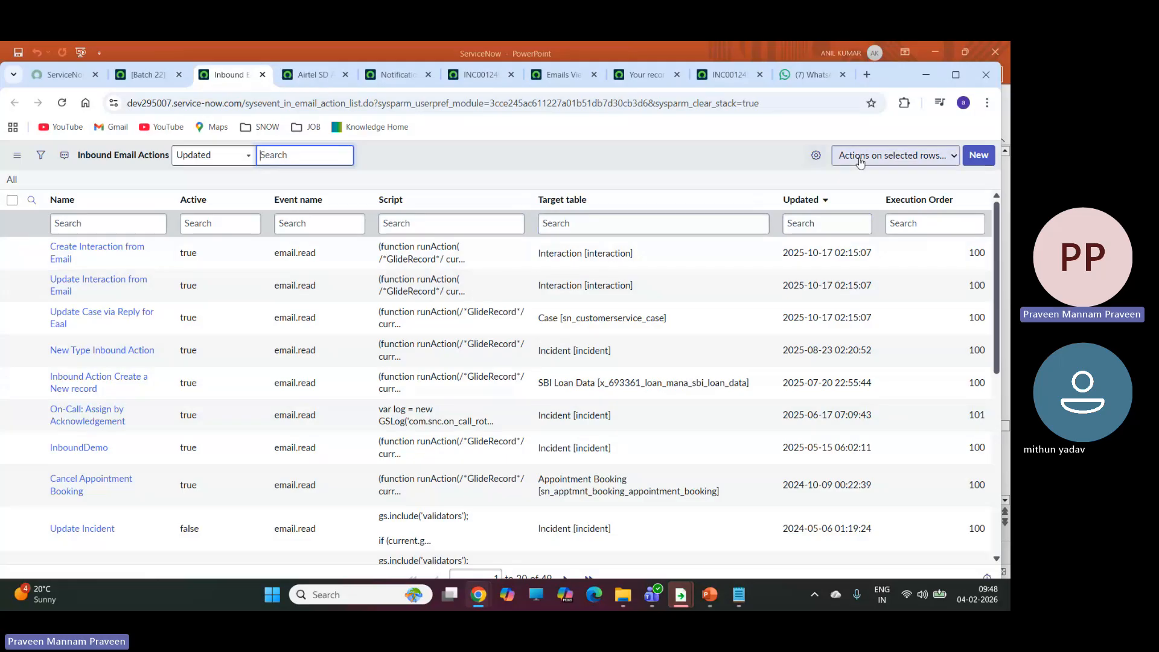
# Create a new inbound email action named "inbound email New" and make it active.
pyautogui.click(985, 160)
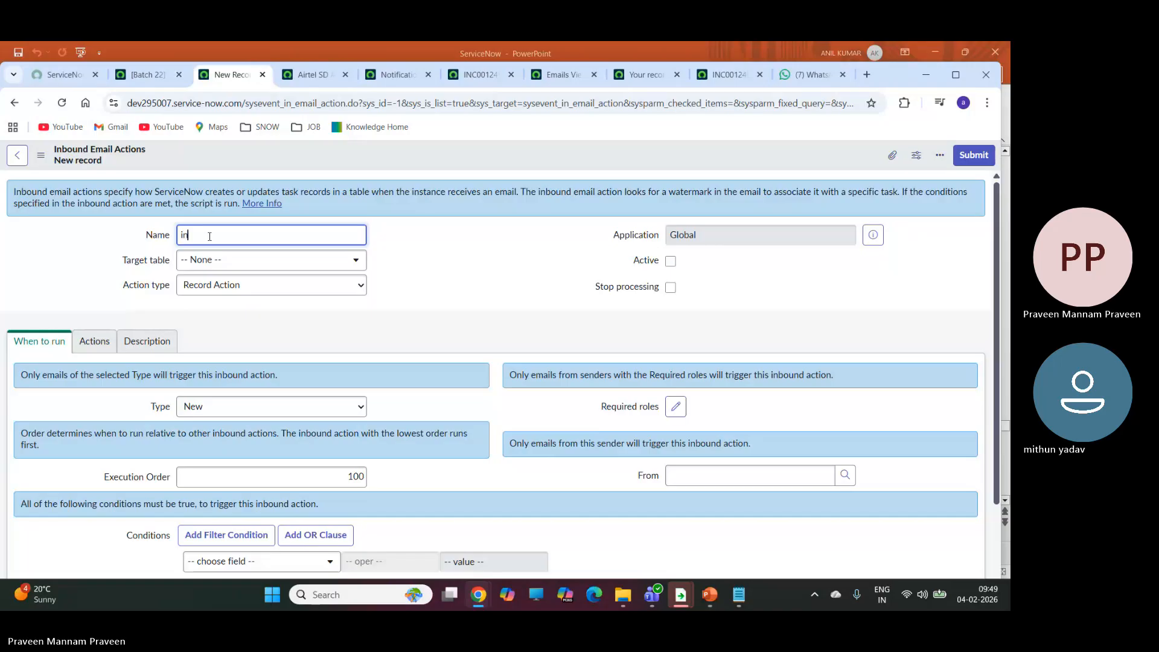
pyautogui.write('bound email')
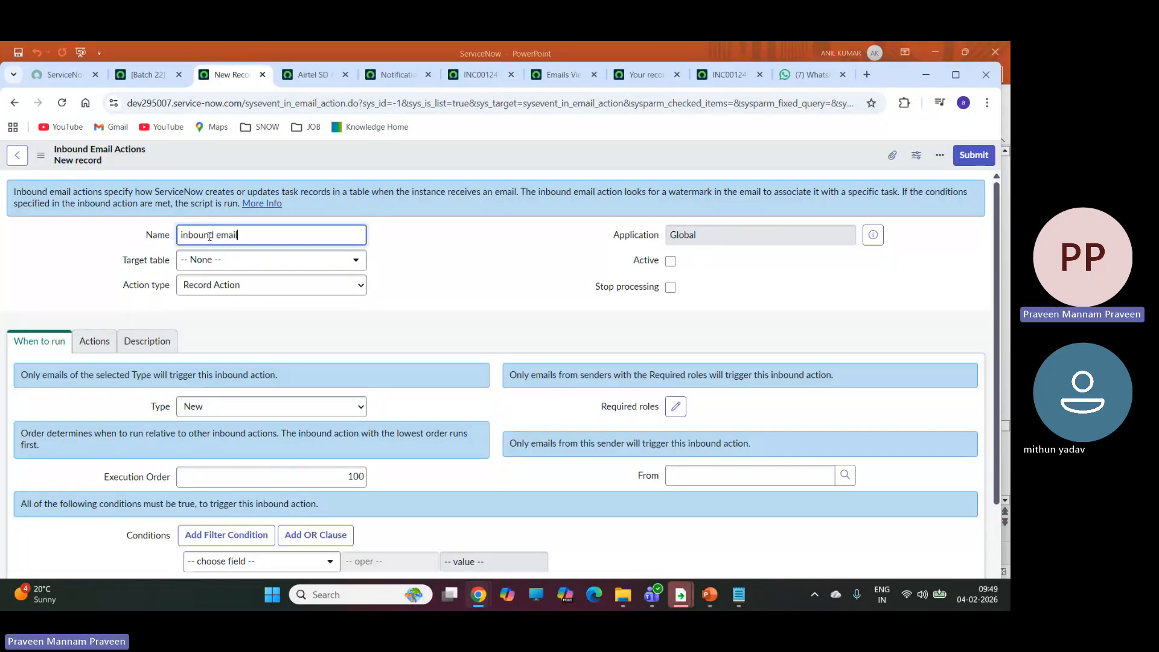
pyautogui.write(' New')
pyautogui.click(671, 261)
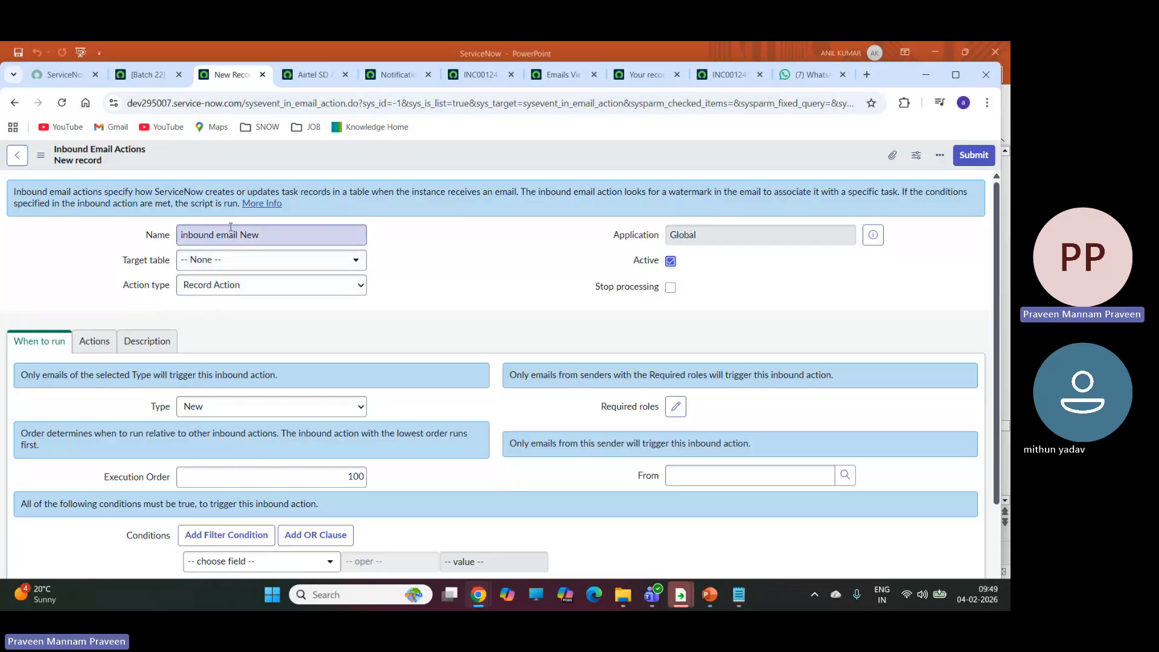
# Examine the inbound action's Type options, its run conditions and the script area of its actions.
pyautogui.click(204, 411)
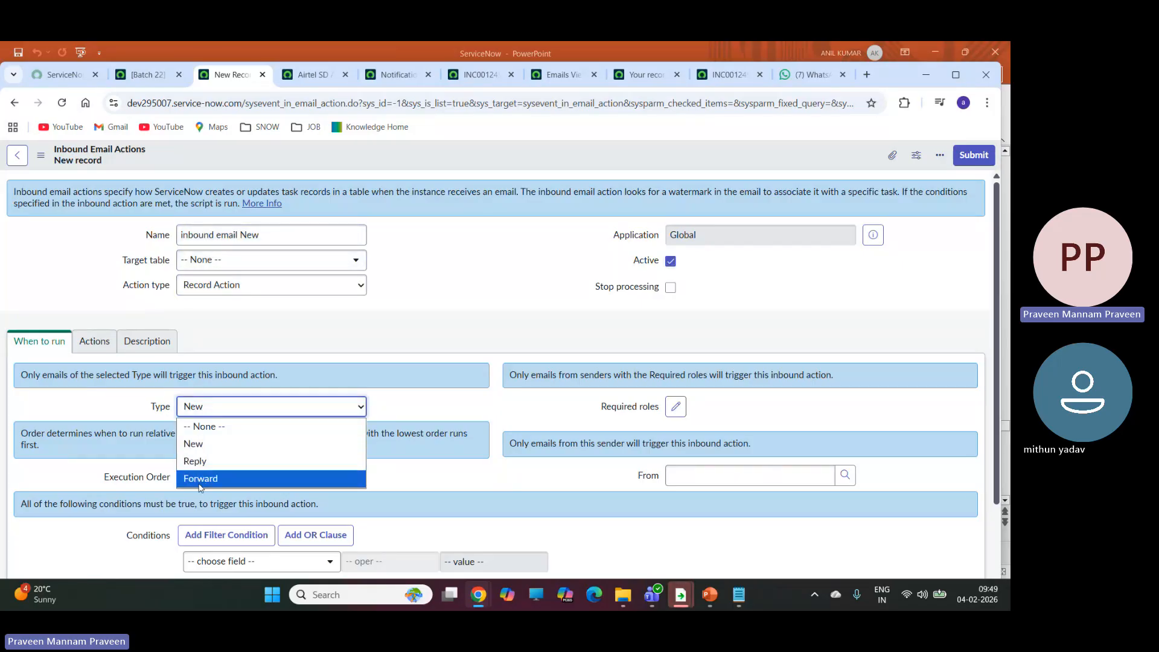
pyautogui.click(426, 319)
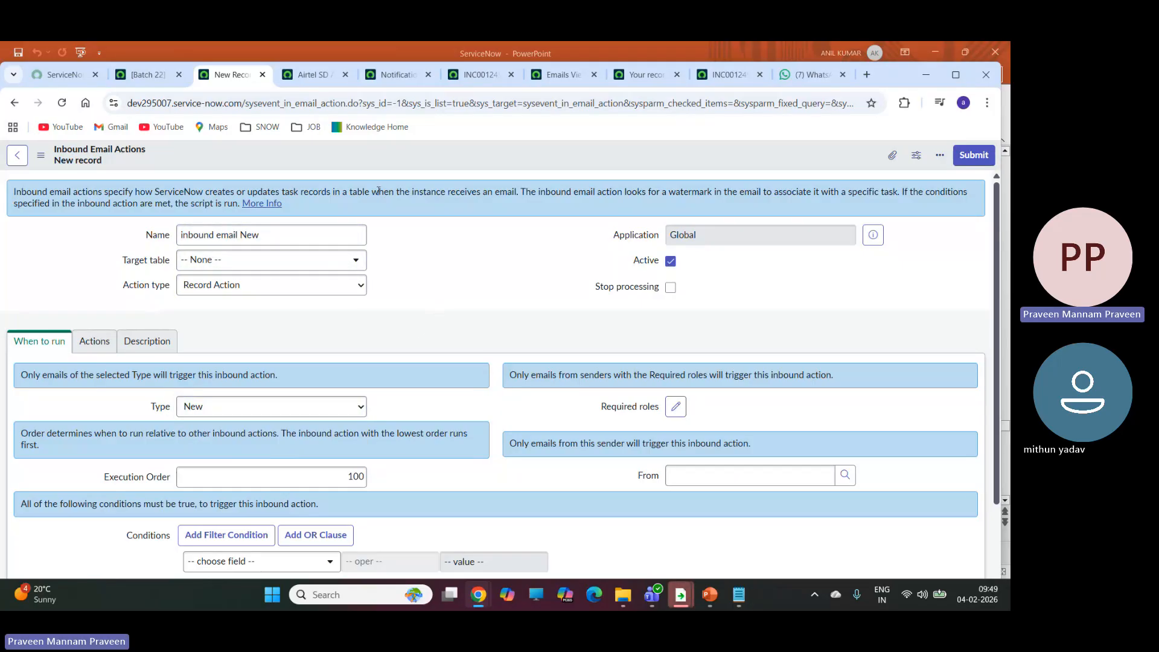
pyautogui.click(89, 343)
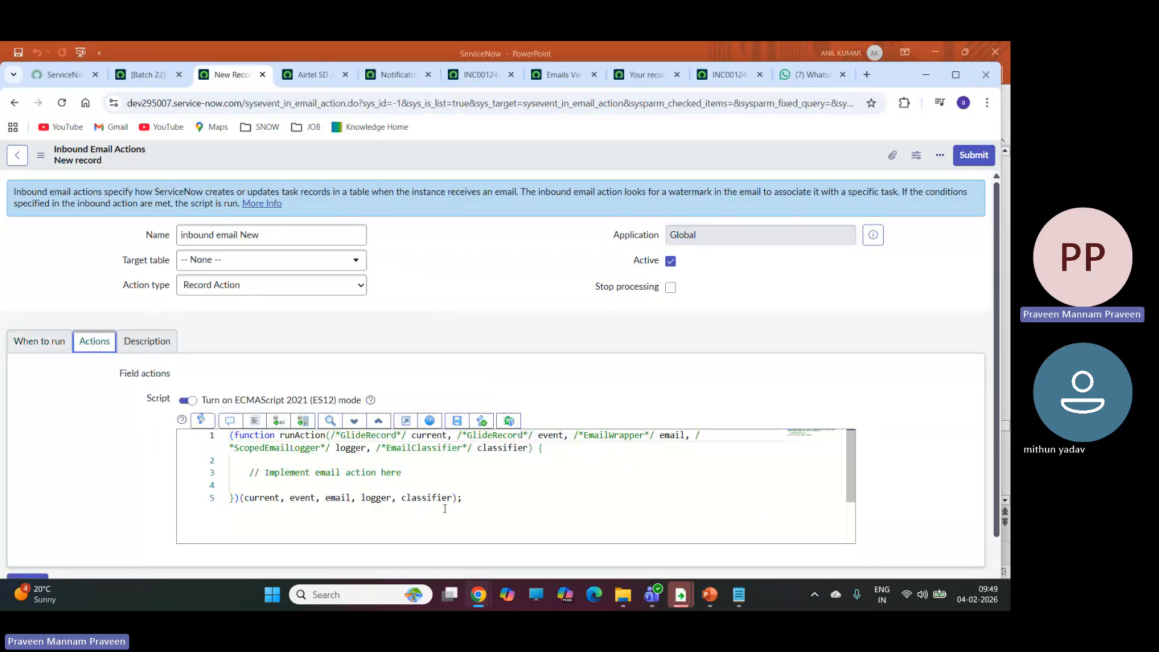
pyautogui.click(48, 341)
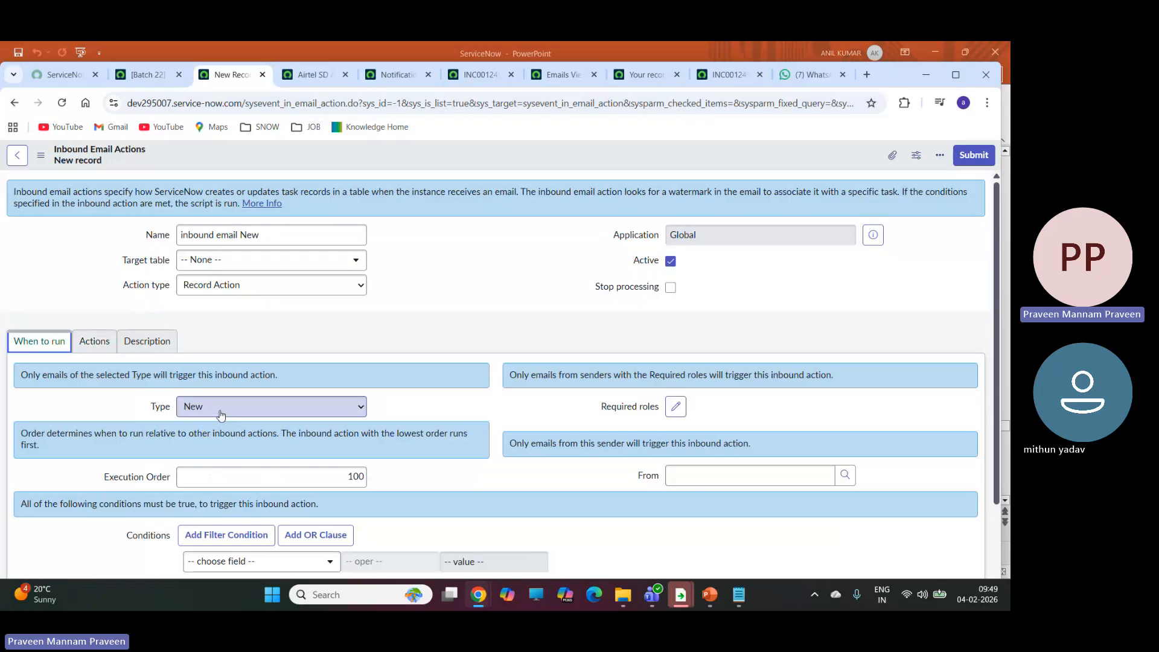
pyautogui.click(95, 341)
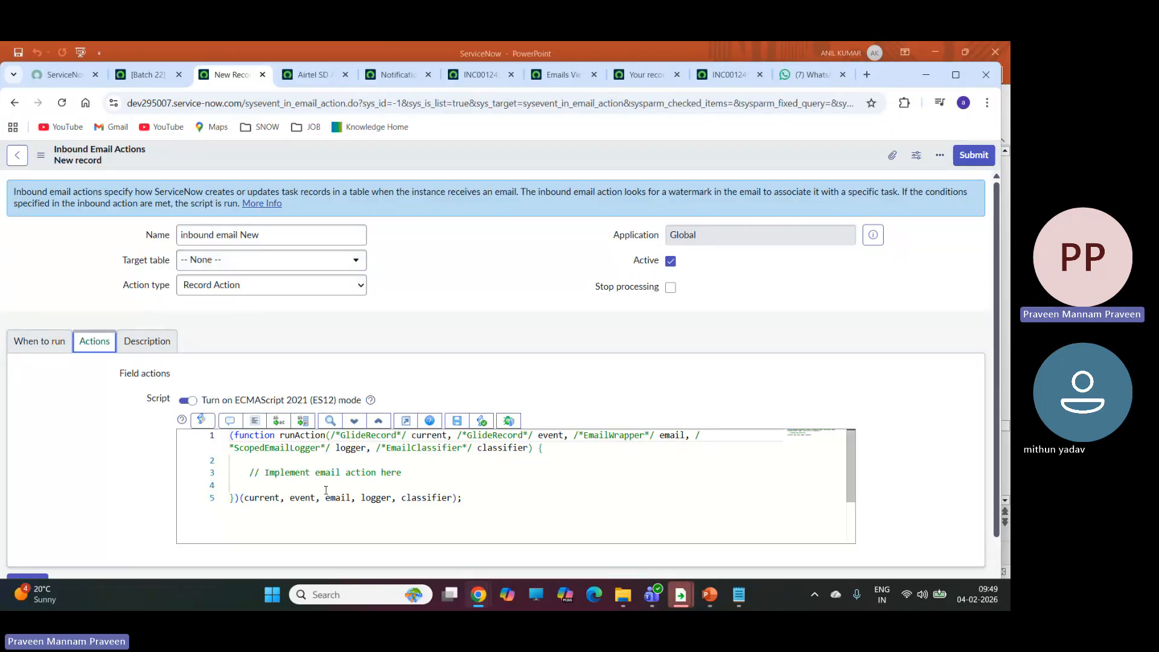
# Set the inbound action's target table to Incident [incident] and place the cursor at the script's comment line.
pyautogui.click(235, 261)
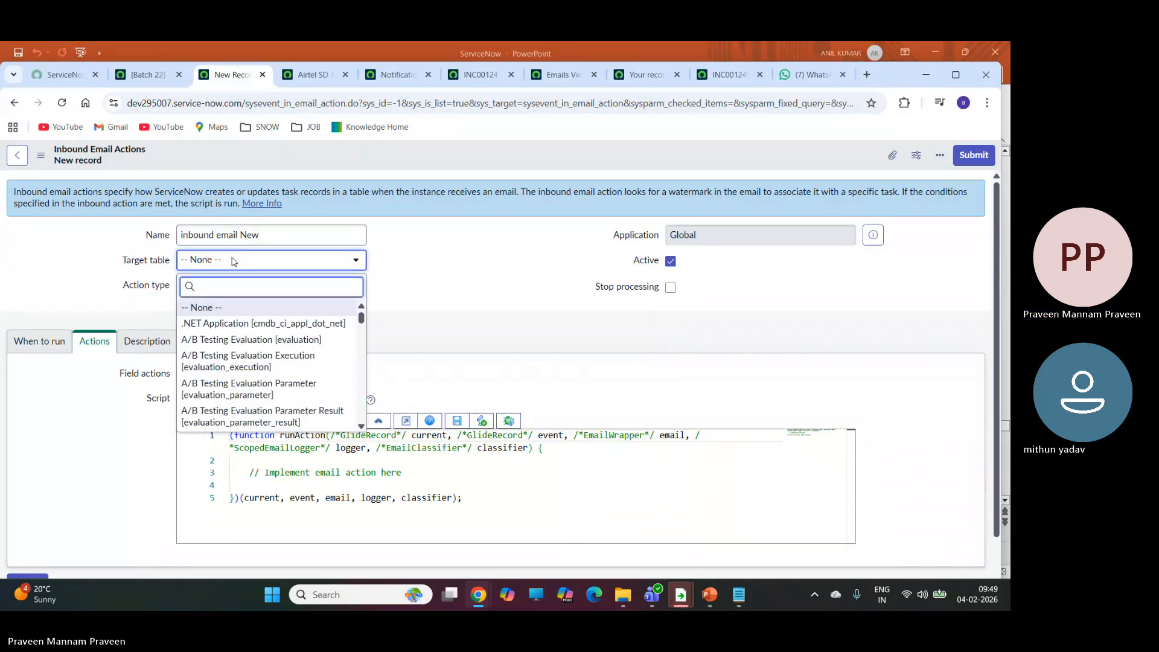
pyautogui.write('incident')
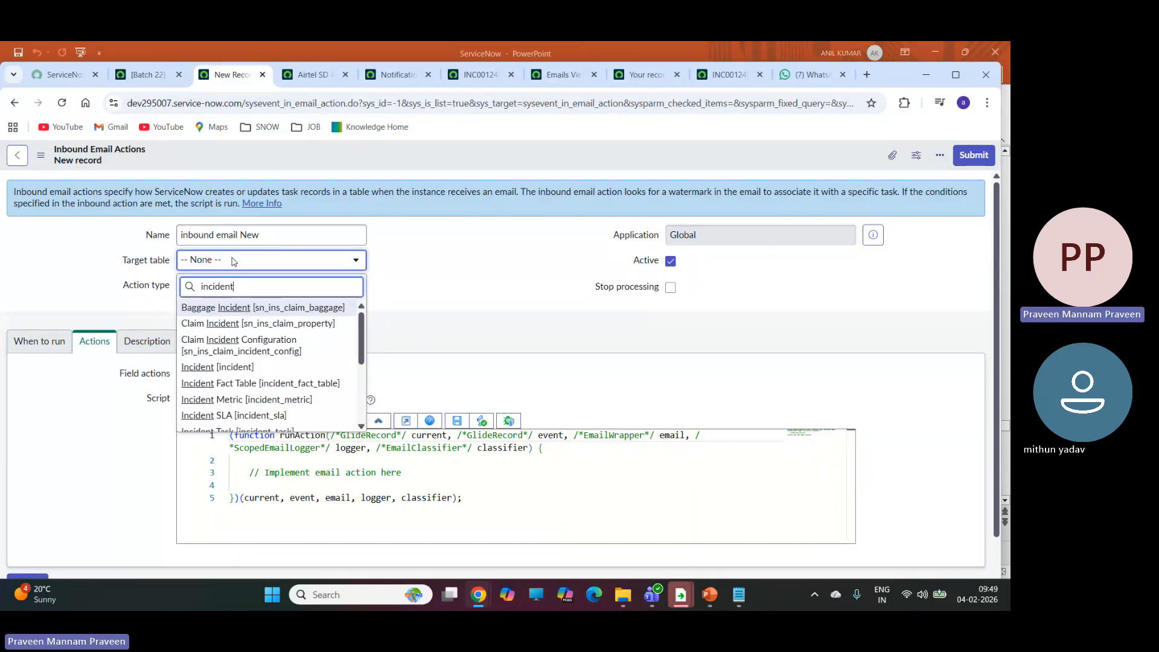
pyautogui.click(216, 367)
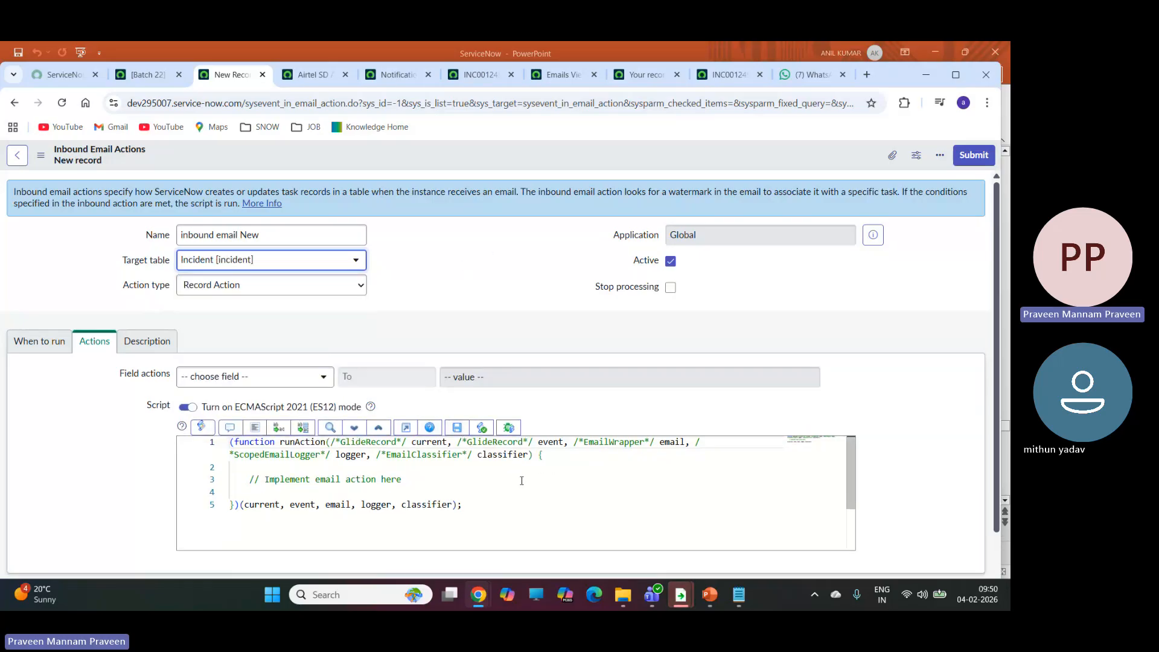
pyautogui.click(423, 481)
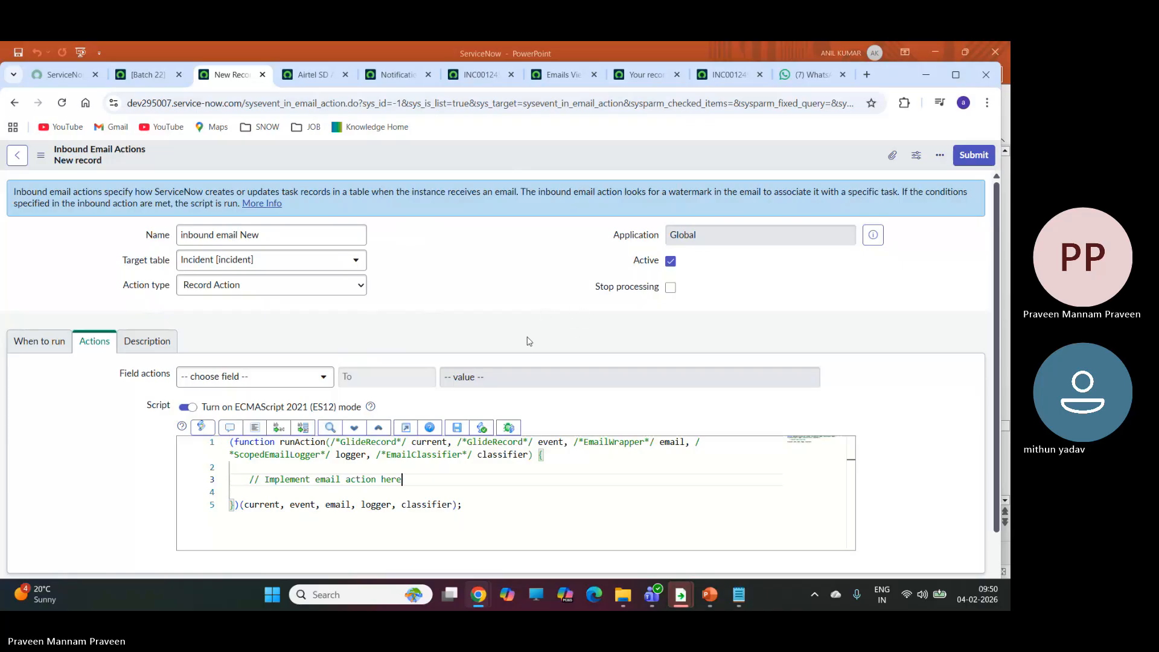
# Switch to the Microsoft Teams meeting and stop sharing the screen.
pyautogui.moveTo(150, 77)
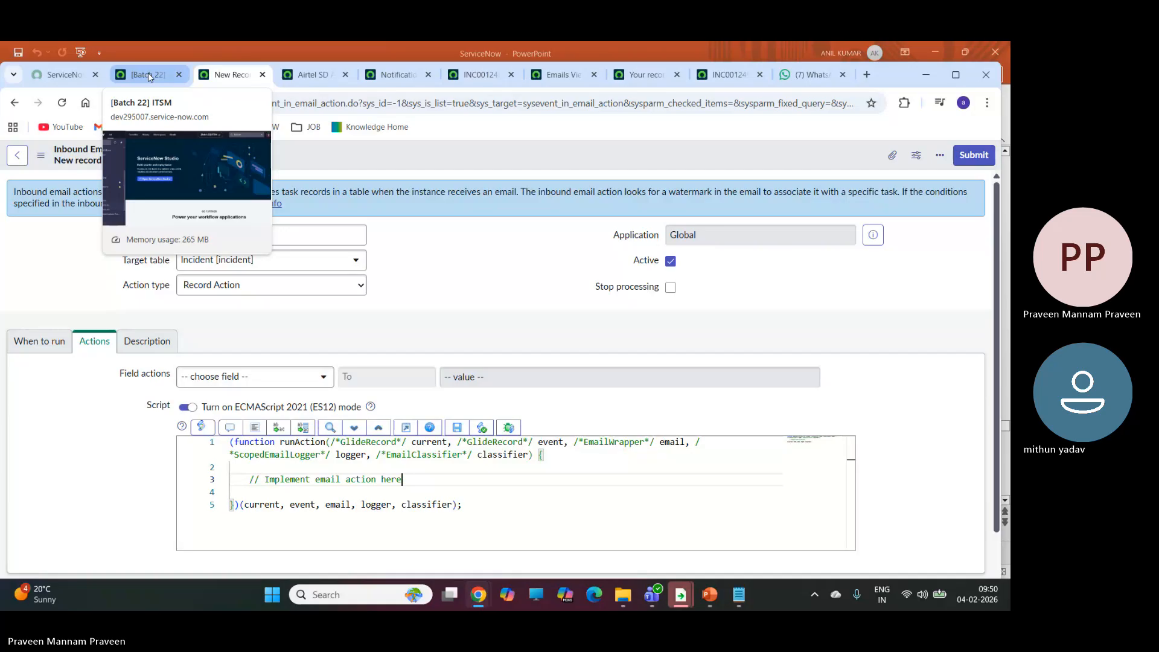
pyautogui.click(149, 78)
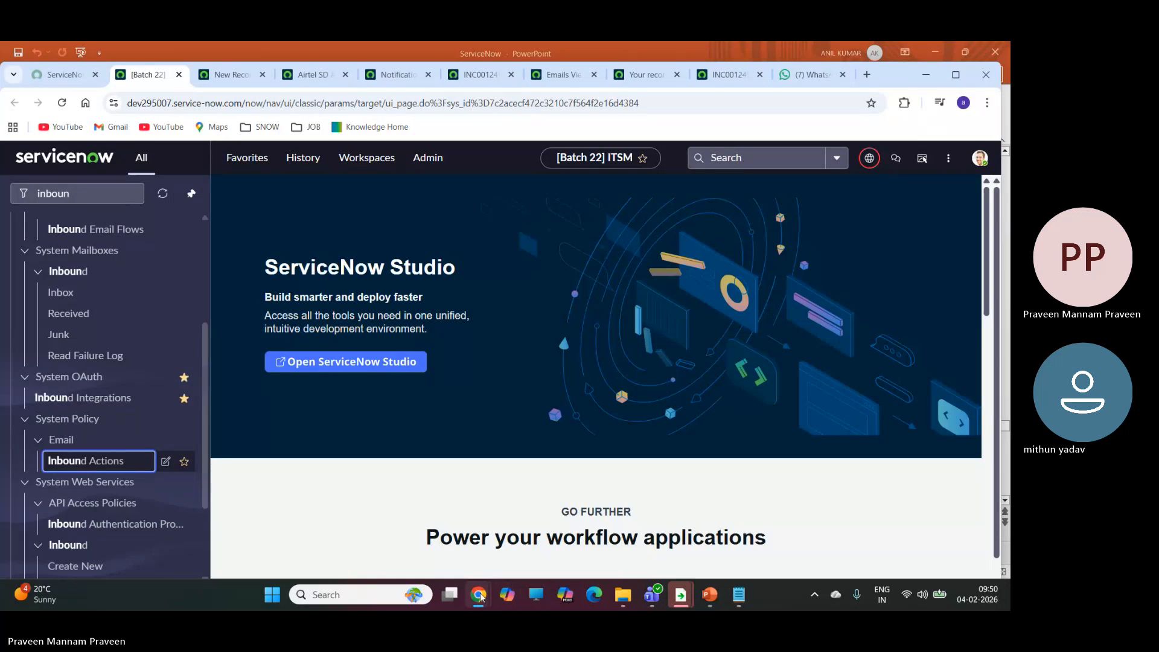
pyautogui.moveTo(480, 597)
pyautogui.click(474, 527)
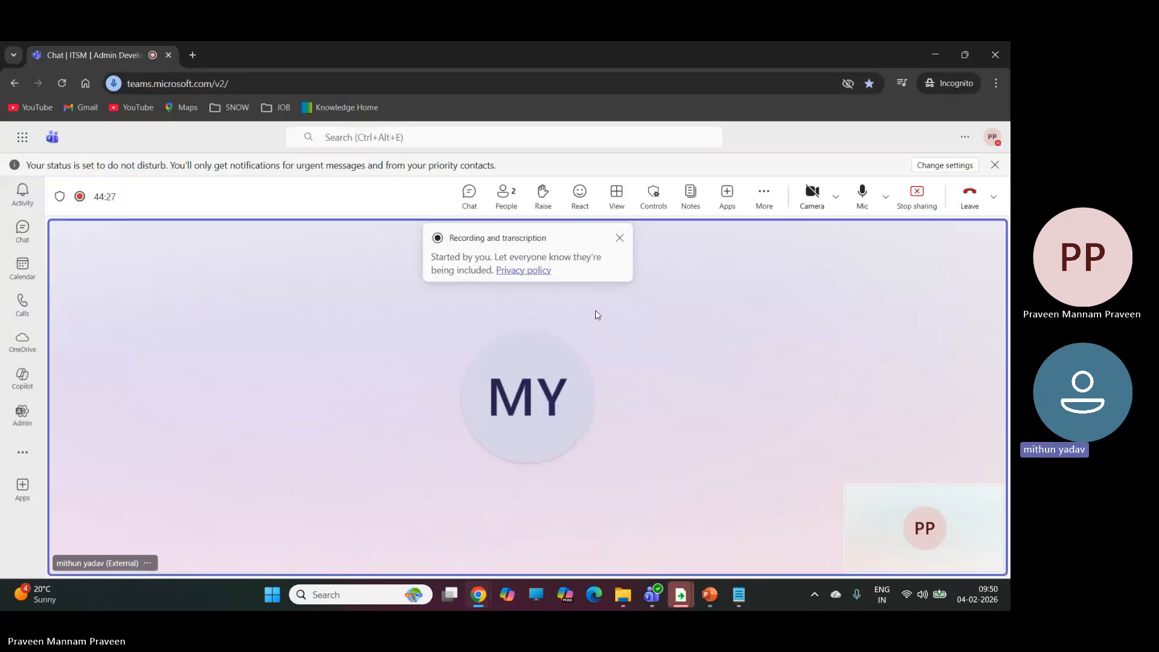
pyautogui.click(916, 199)
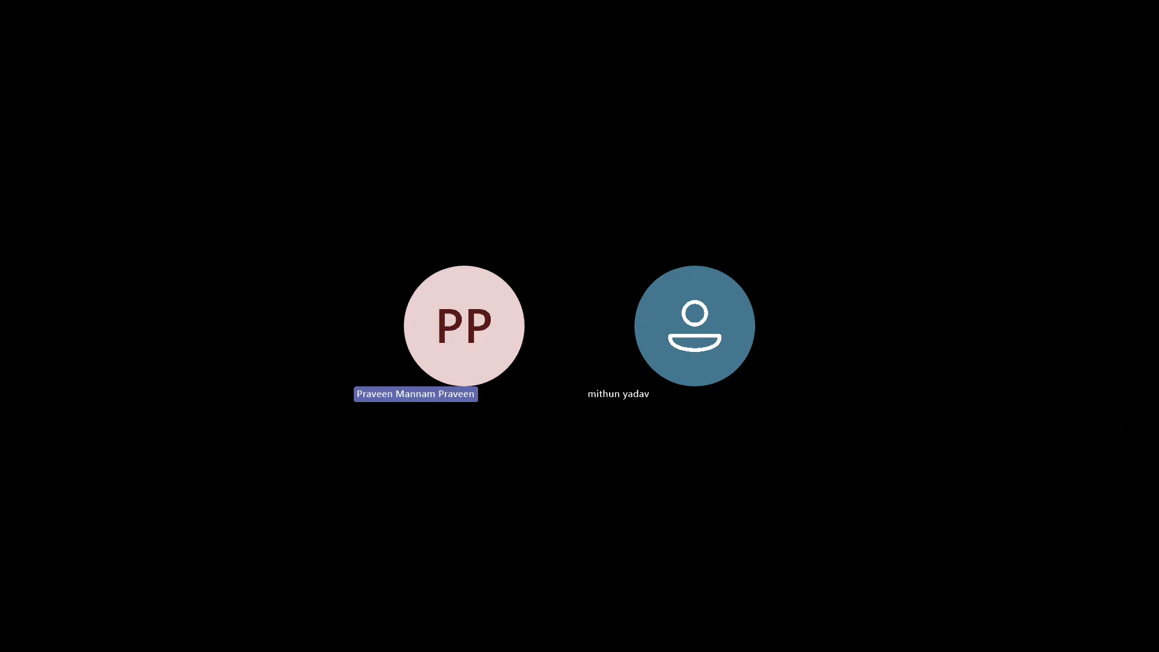